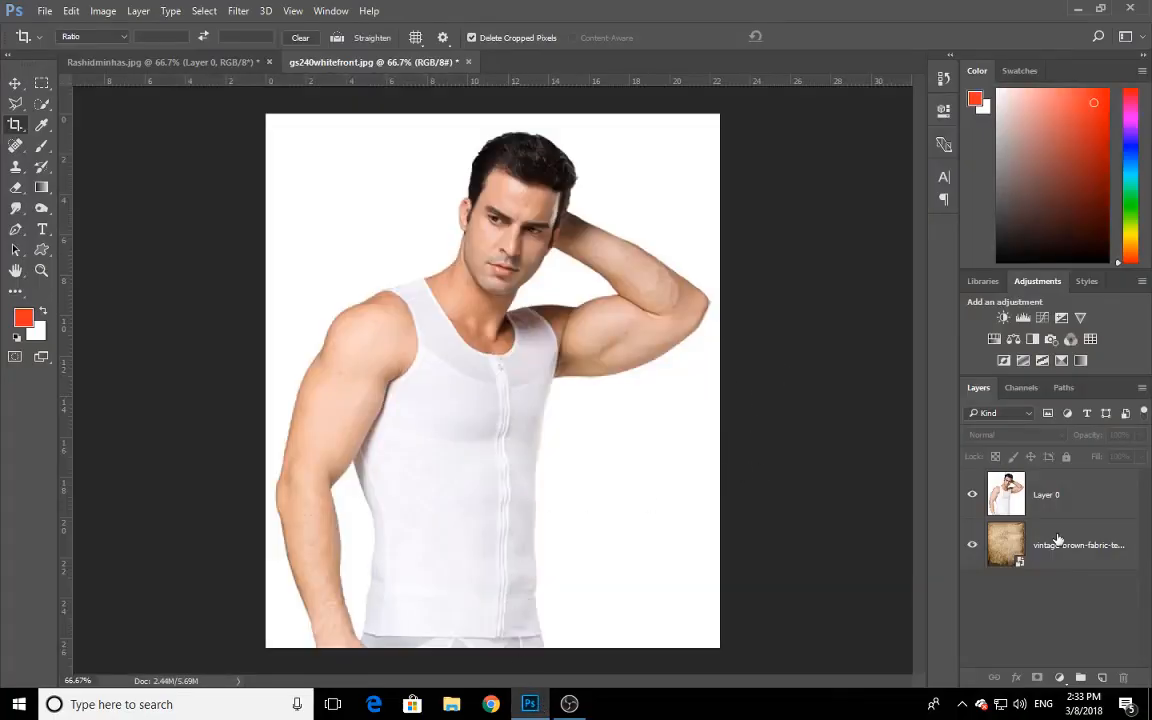
Move the brown fabric texture layer above Layer 0, return it below, and select Layer 0
{"action": "left_click", "coordinate": [1050, 498]}
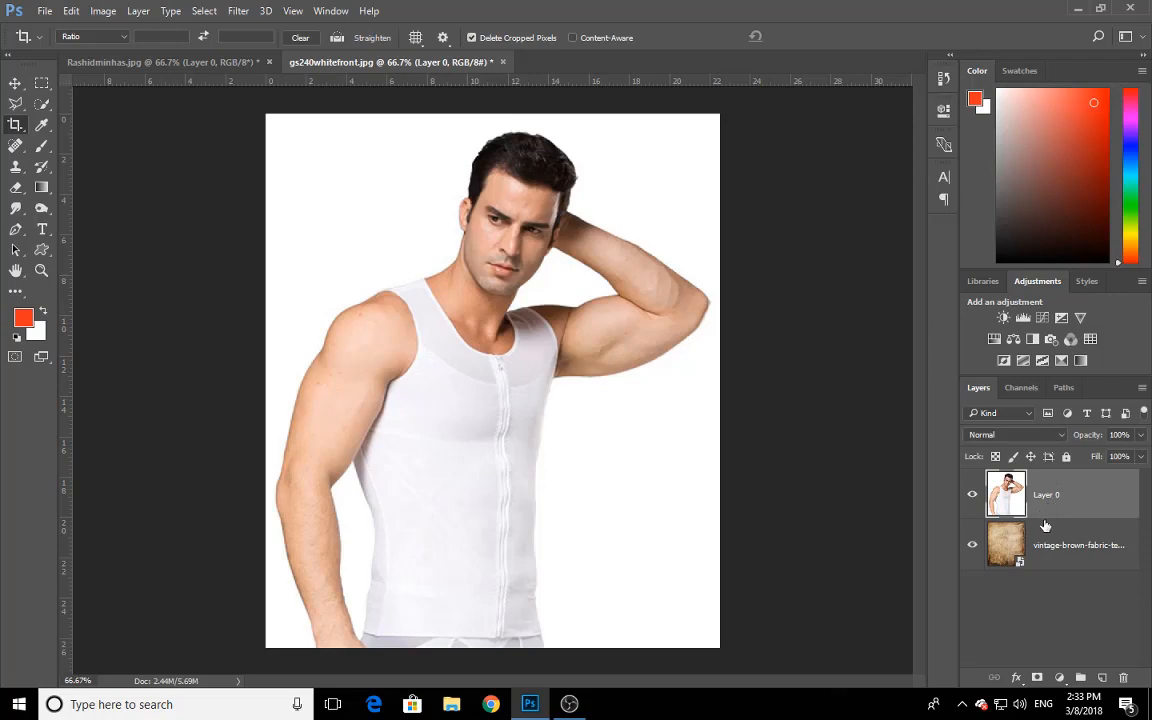
{"action": "left_click_drag", "start_coordinate": [1063, 558], "coordinate": [1050, 462]}
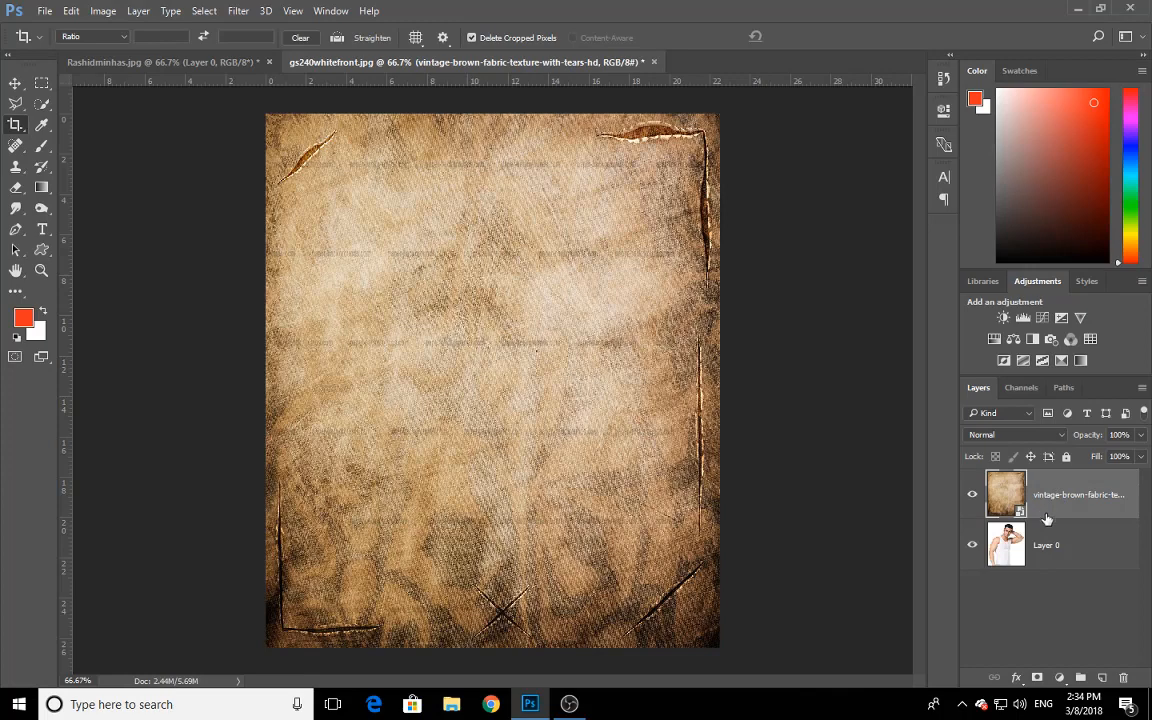
{"action": "left_click_drag", "start_coordinate": [1046, 518], "coordinate": [1073, 603]}
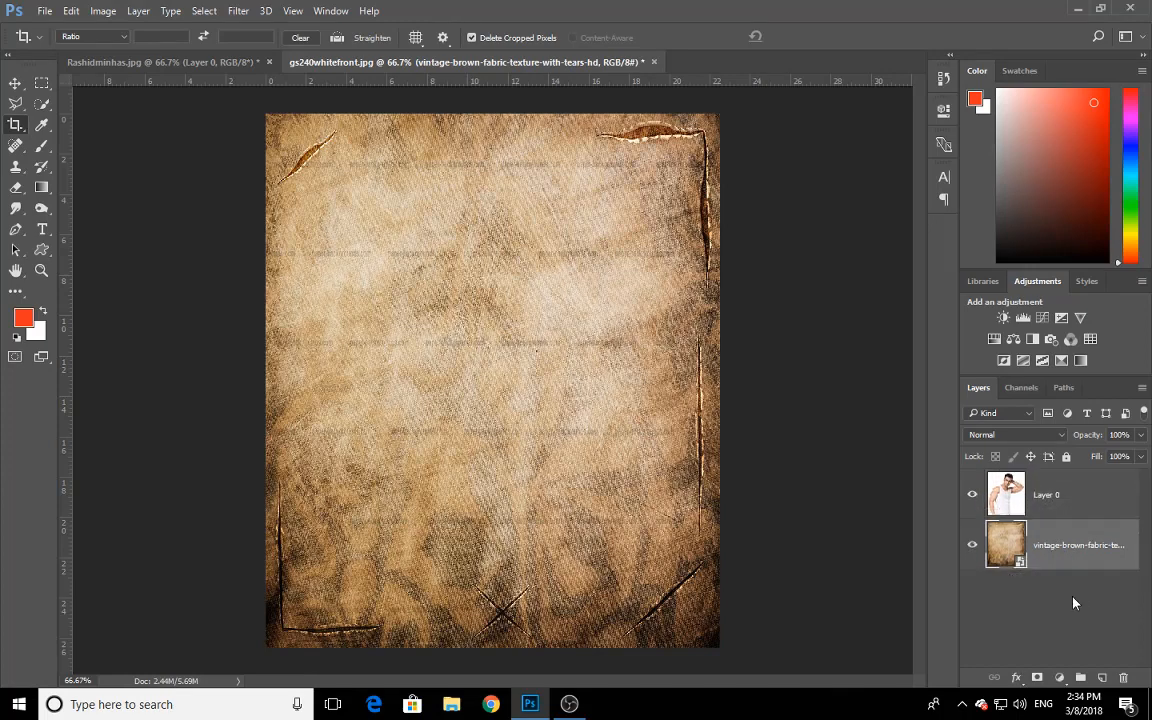
{"action": "left_click", "coordinate": [1041, 492]}
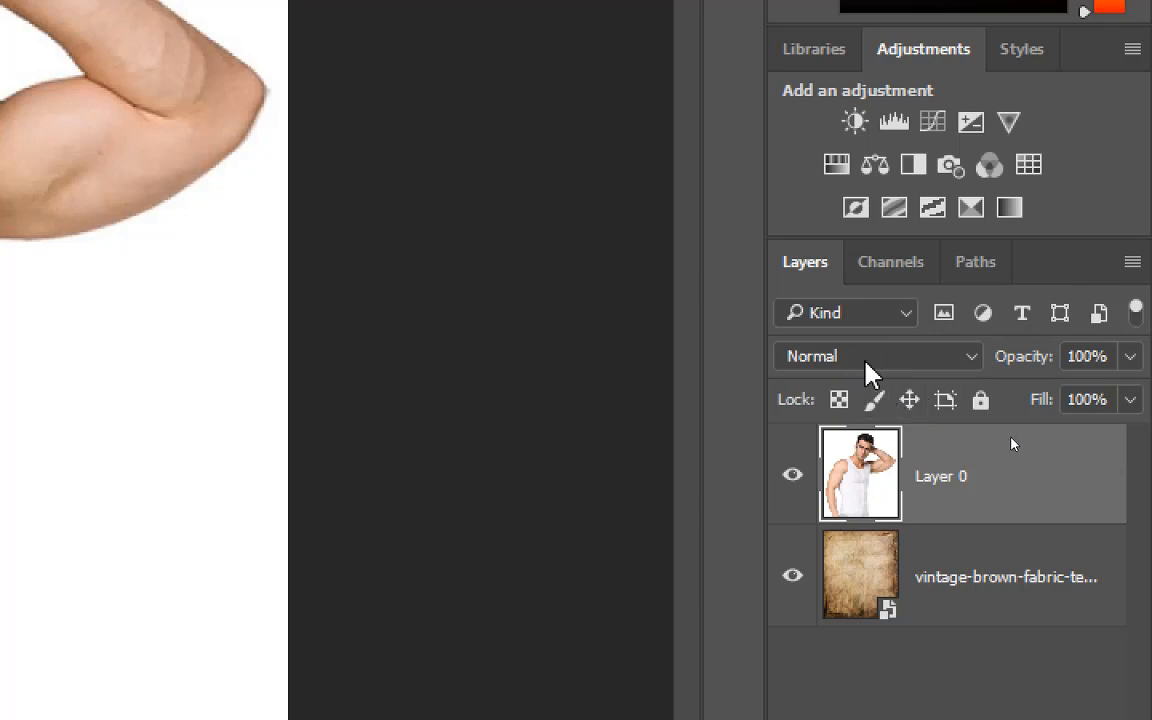
Try the Multiply blend mode on Layer 0 over the brown fabric texture
{"action": "left_click", "coordinate": [921, 359]}
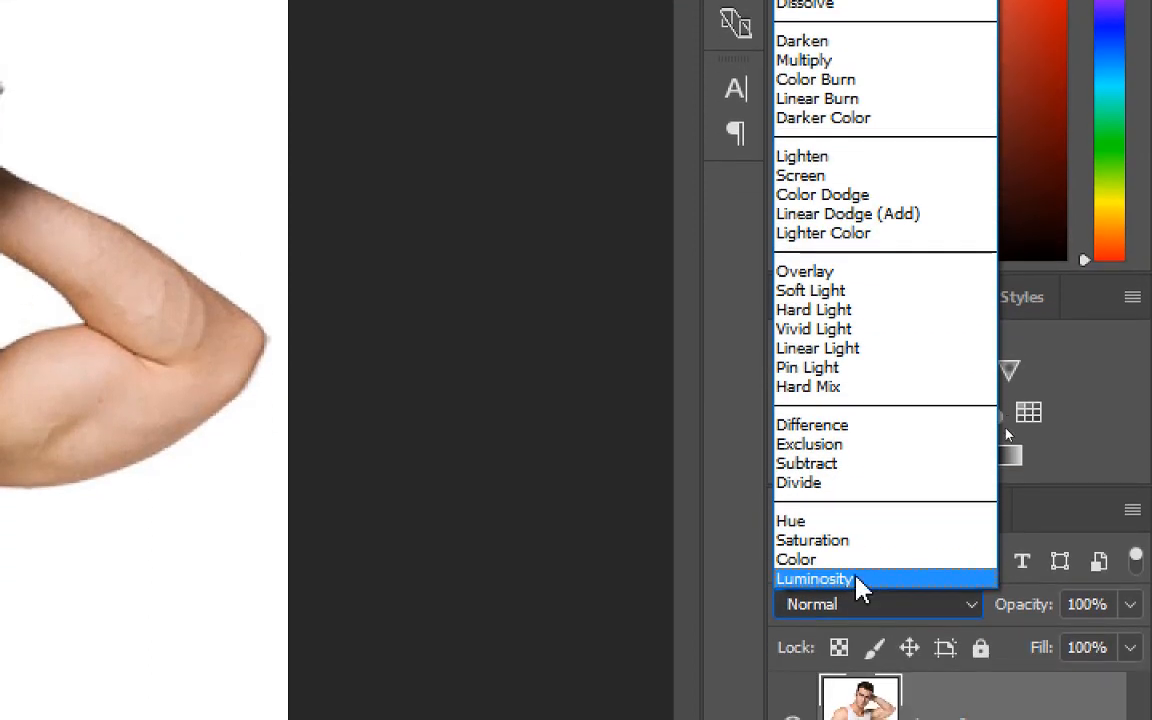
{"action": "left_click", "coordinate": [860, 610]}
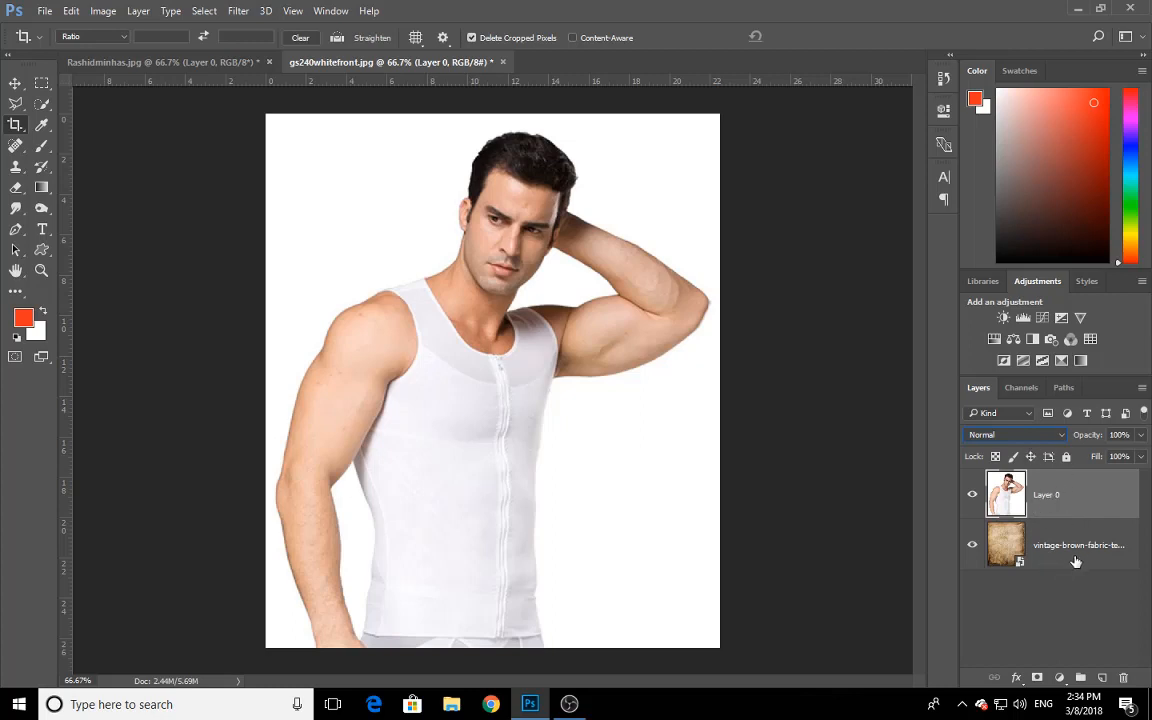
{"action": "left_click", "coordinate": [1076, 558]}
{"action": "left_click", "coordinate": [1081, 534]}
{"action": "left_click", "coordinate": [1020, 440]}
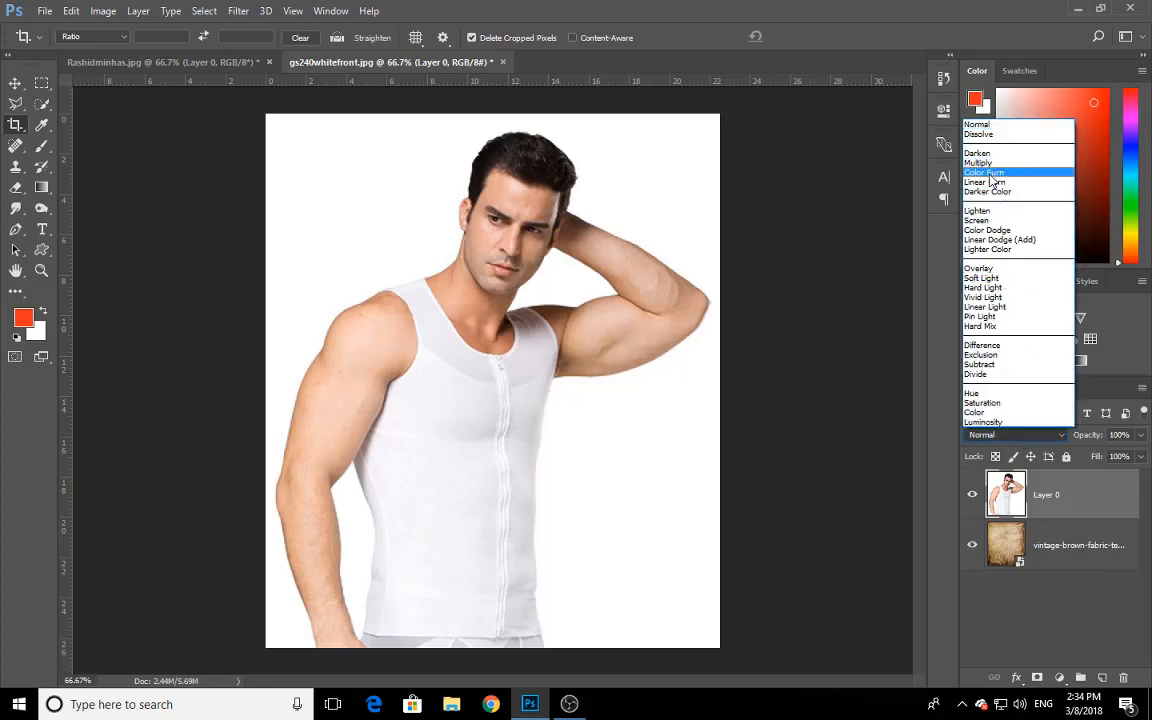
{"action": "left_click", "coordinate": [985, 162]}
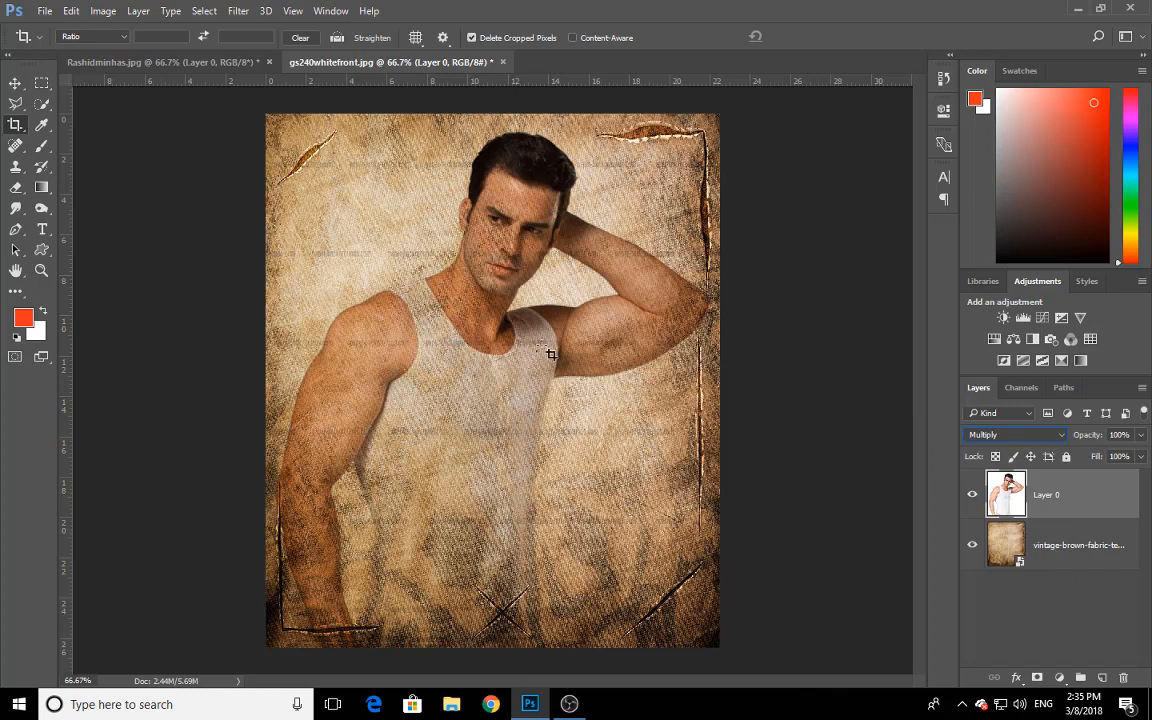
Try the Screen and Overlay blend modes on Layer 0
{"action": "left_click", "coordinate": [1034, 436]}
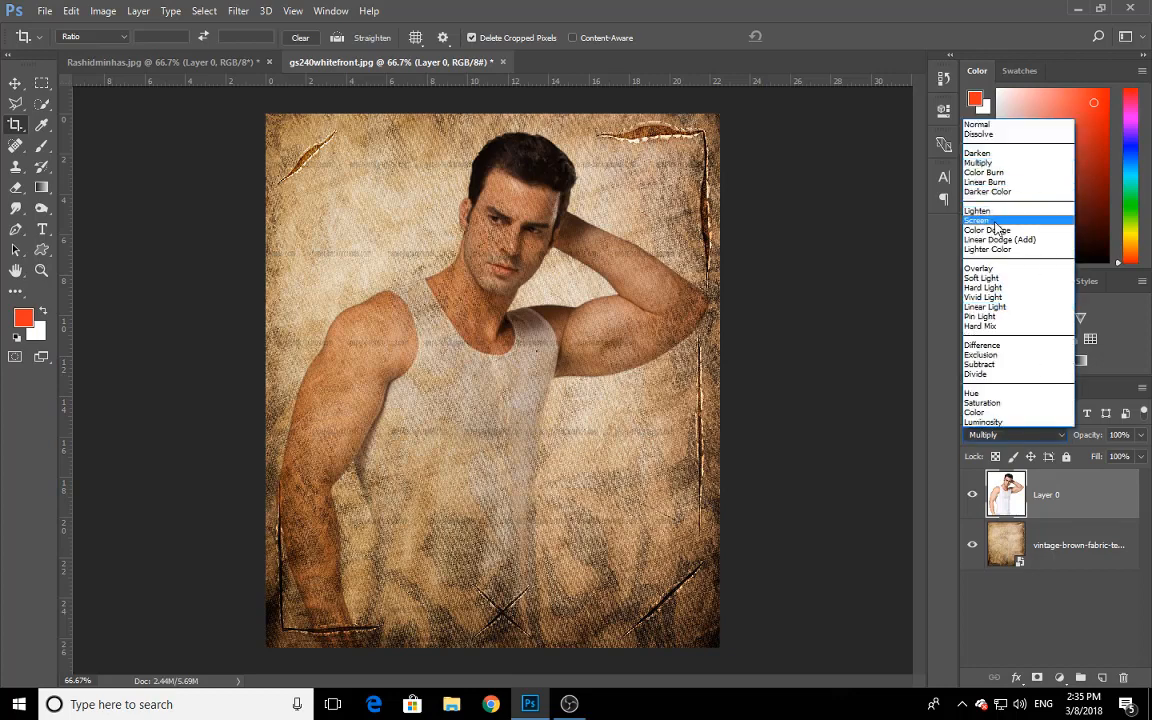
{"action": "left_click", "coordinate": [985, 220]}
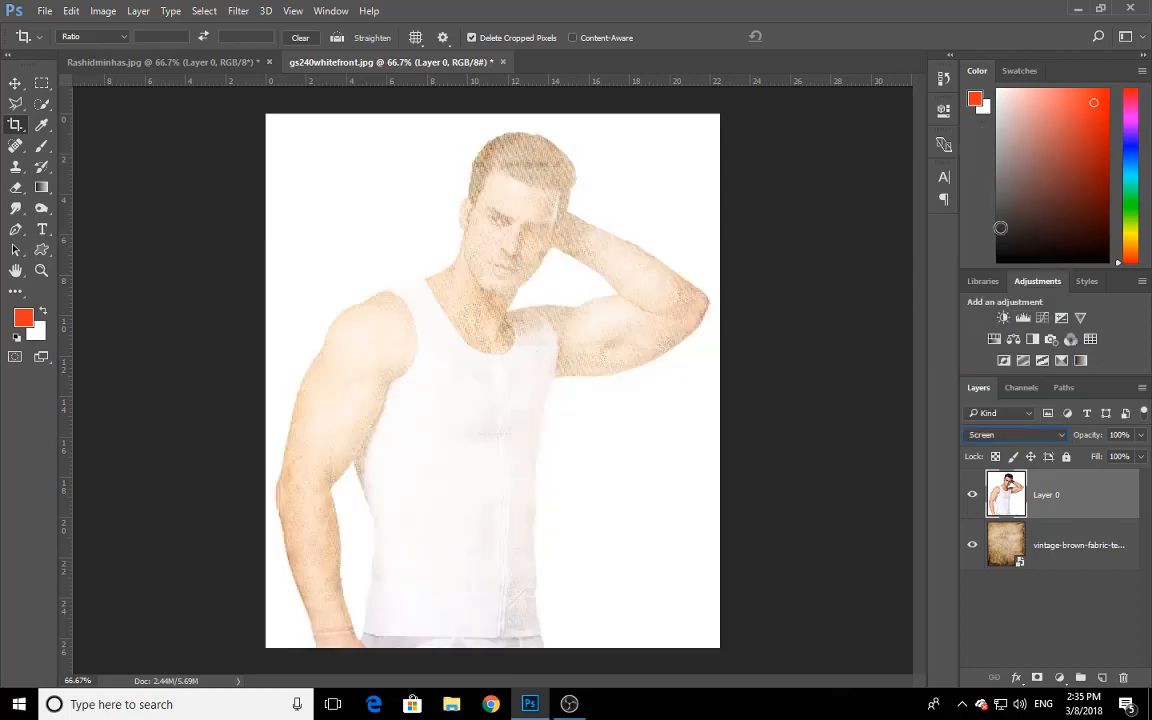
{"action": "left_click", "coordinate": [1040, 436]}
{"action": "left_click", "coordinate": [985, 262]}
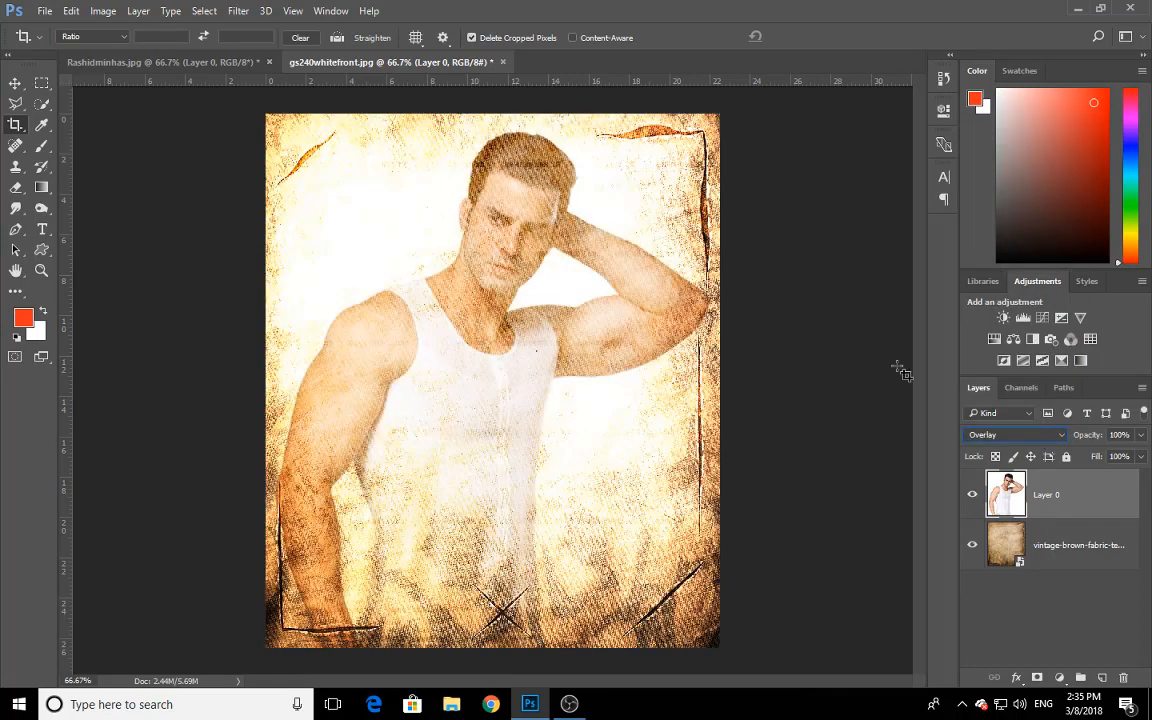
Try the Color, Difference and Screen blend modes on Layer 0
{"action": "left_click", "coordinate": [1037, 436]}
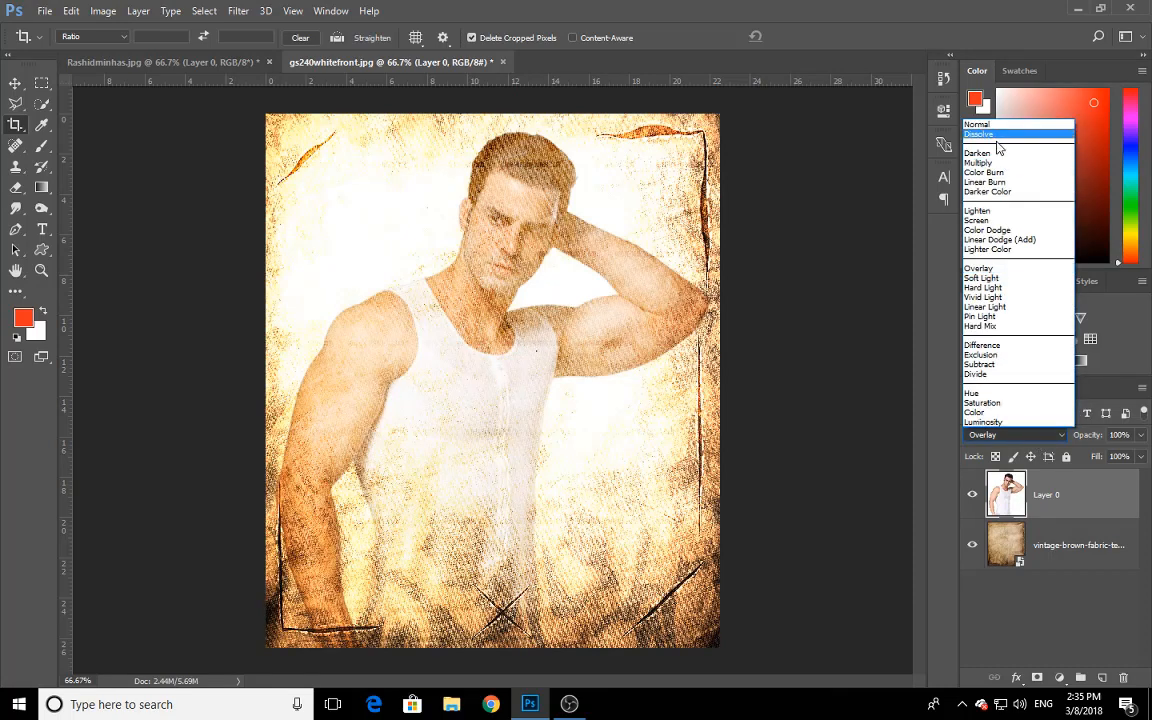
{"action": "left_click", "coordinate": [1000, 412]}
{"action": "left_click", "coordinate": [1035, 435]}
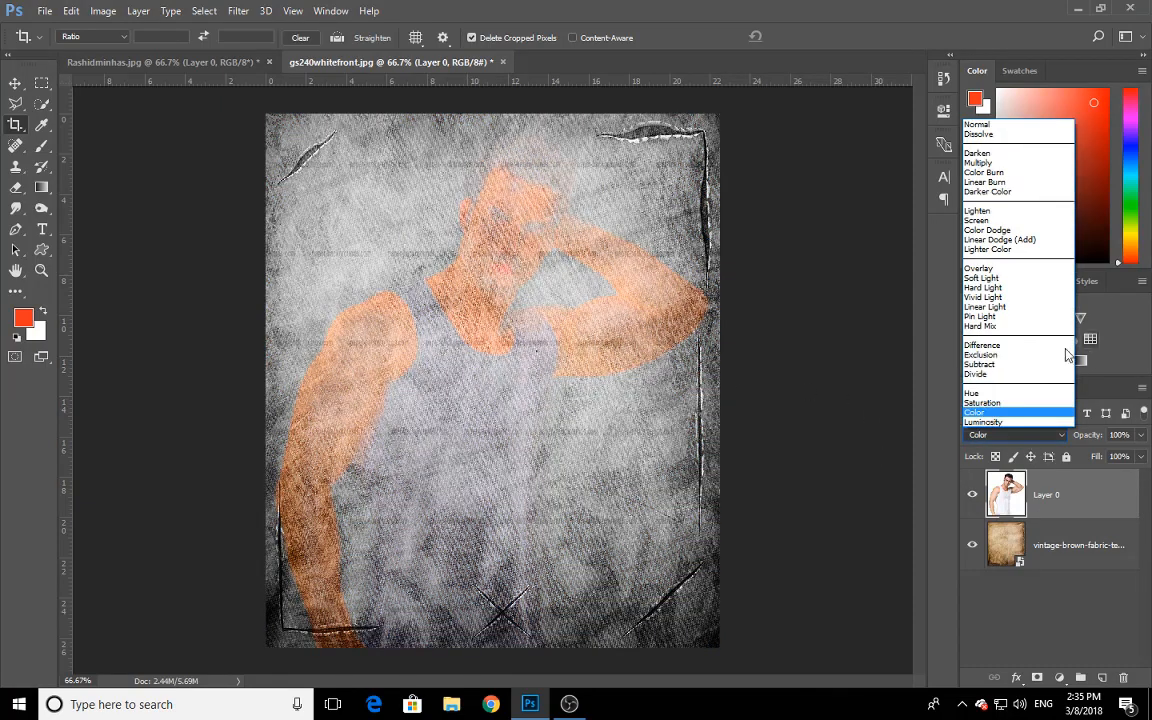
{"action": "left_click", "coordinate": [1008, 347]}
{"action": "left_click", "coordinate": [1020, 435]}
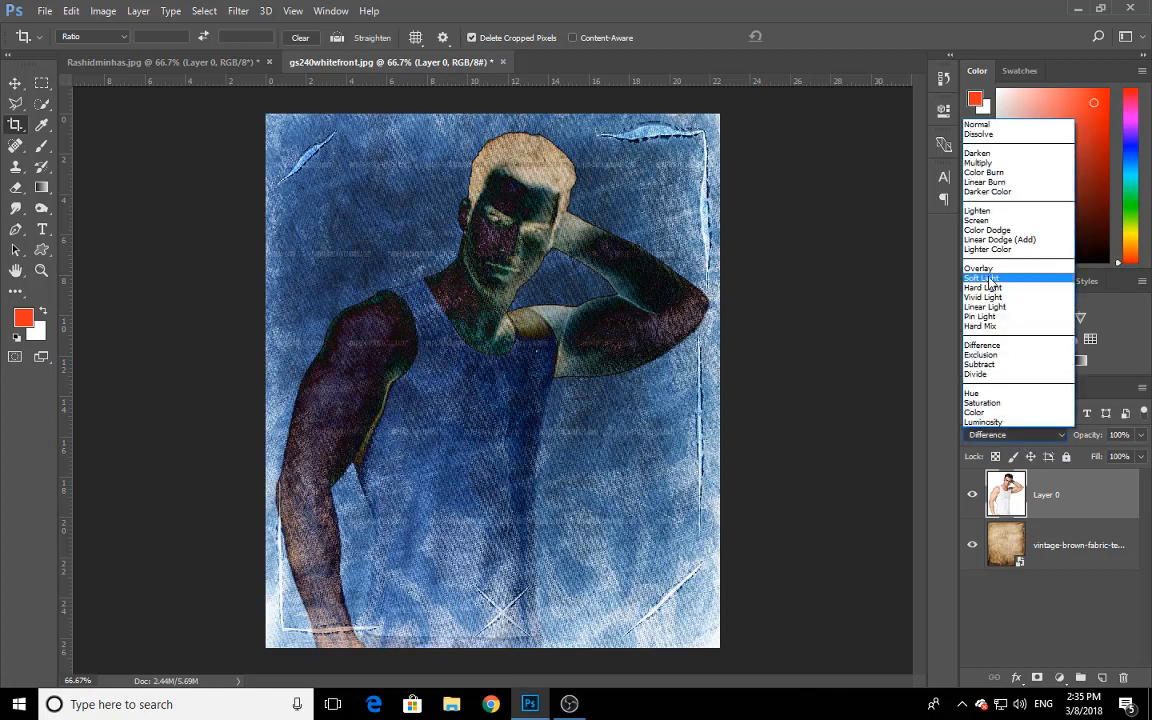
{"action": "left_click", "coordinate": [1003, 218]}
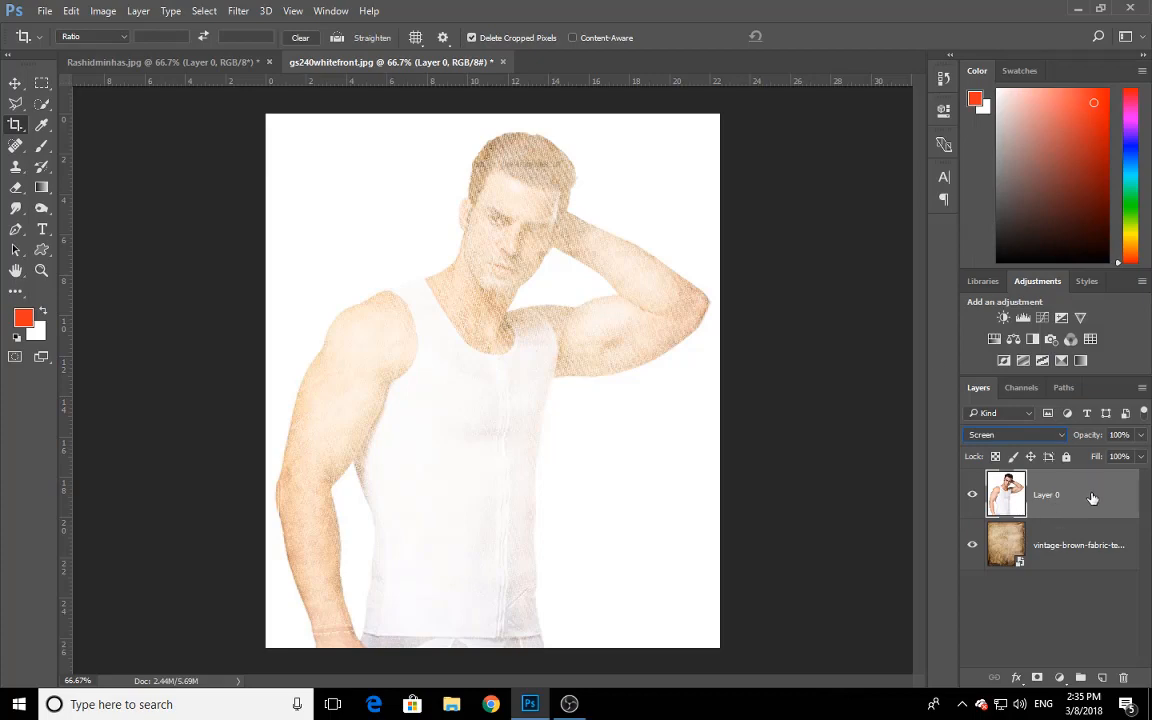
Delete Layer 0 and close gs240whitefront.jpg without saving
{"action": "key", "text": "Delete"}
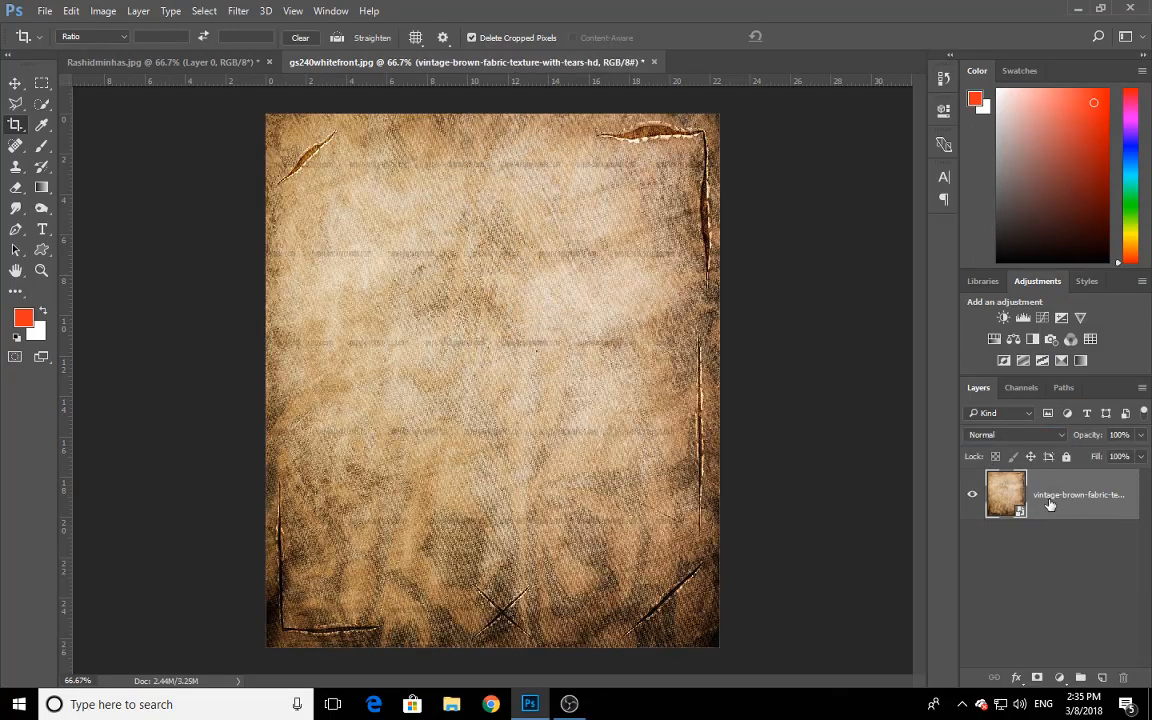
{"action": "left_click", "coordinate": [655, 63]}
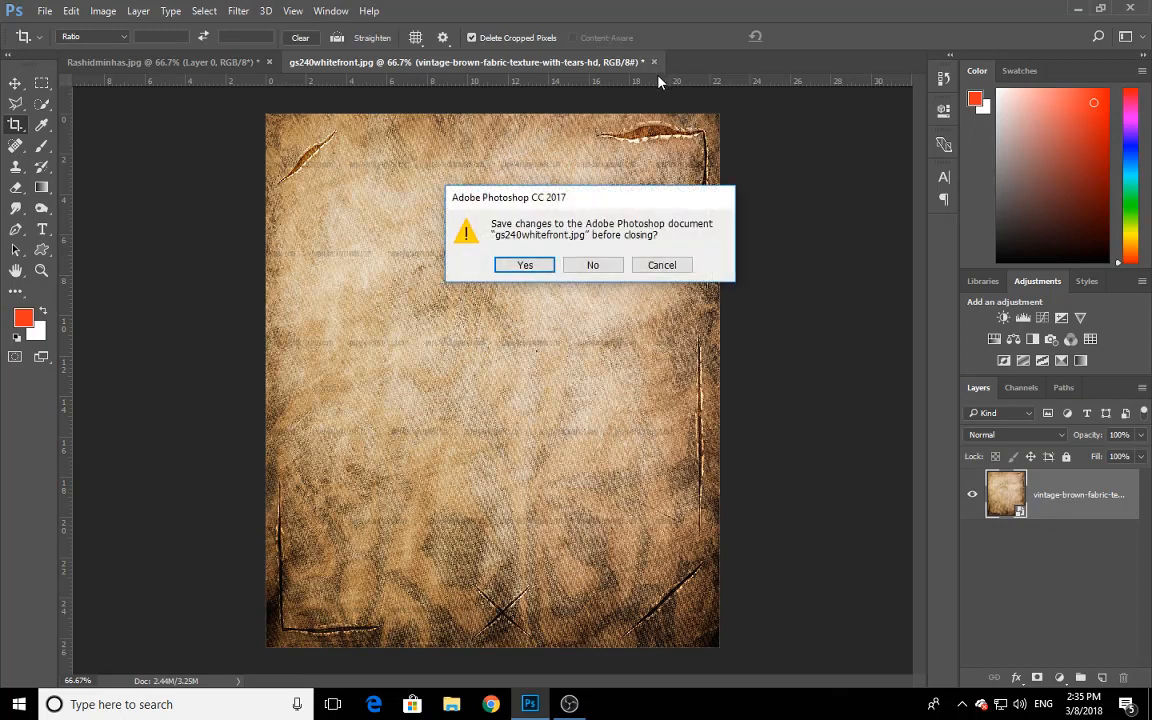
{"action": "left_click", "coordinate": [534, 239]}
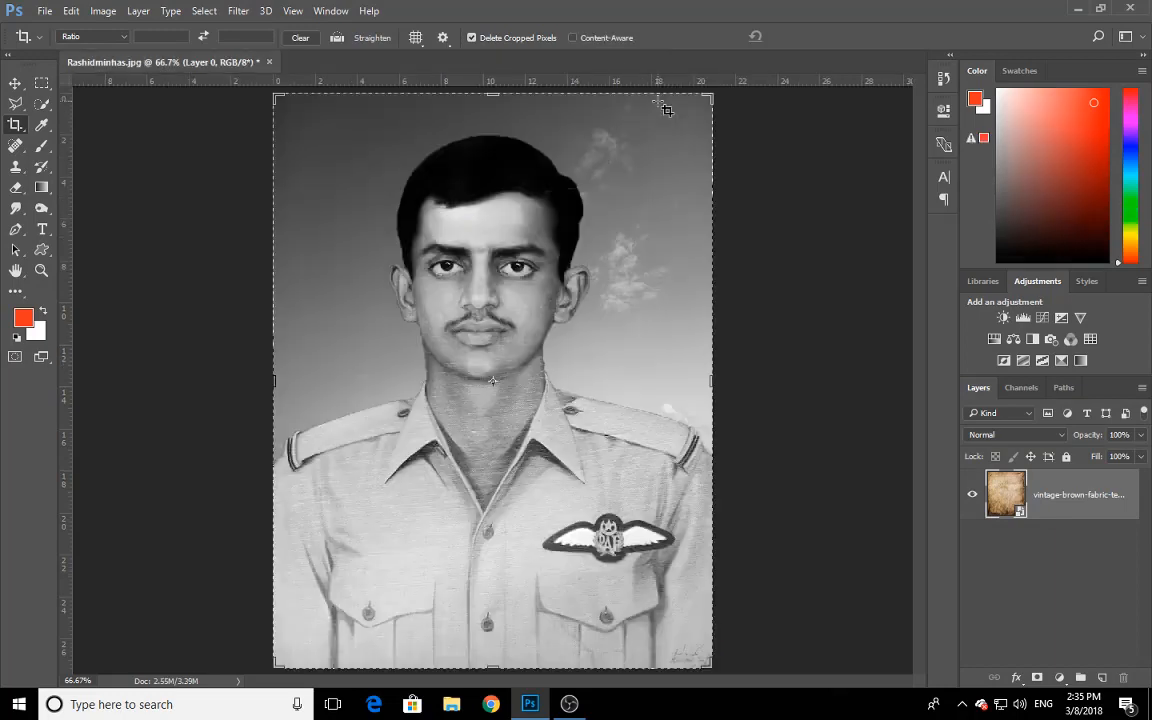
Select the background beside the face on the photo's left side with the Quick Selection tool at brush size 100
{"action": "left_click", "coordinate": [15, 83]}
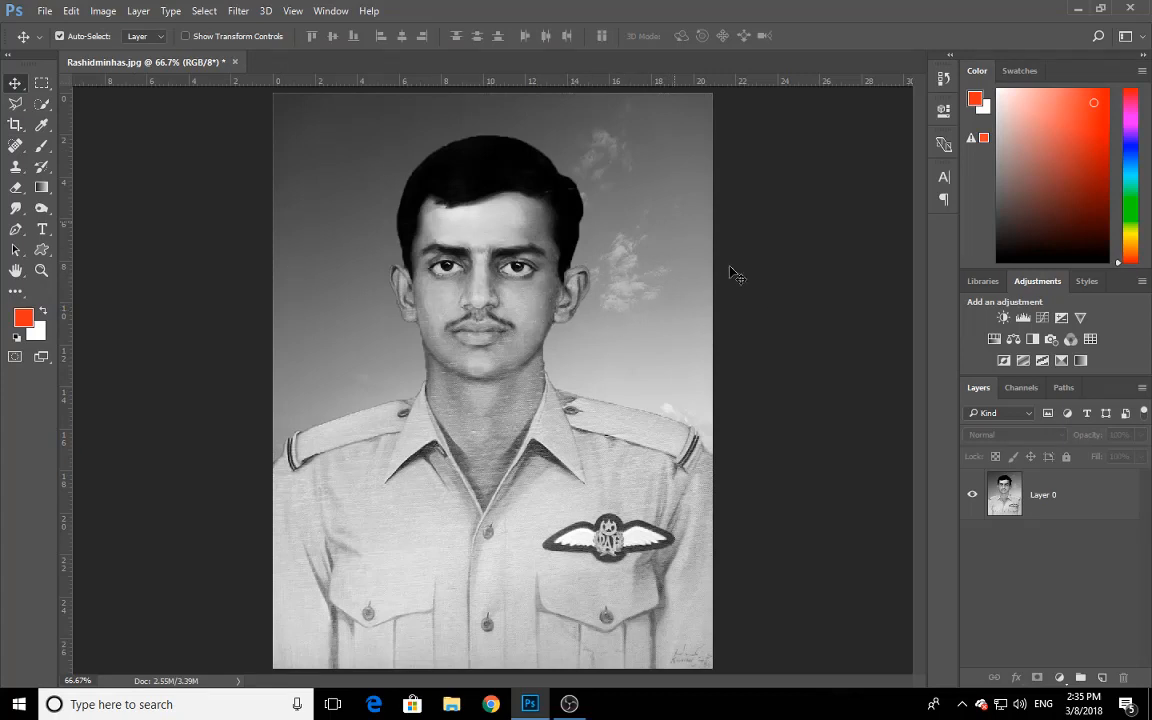
{"action": "left_click", "coordinate": [1060, 510]}
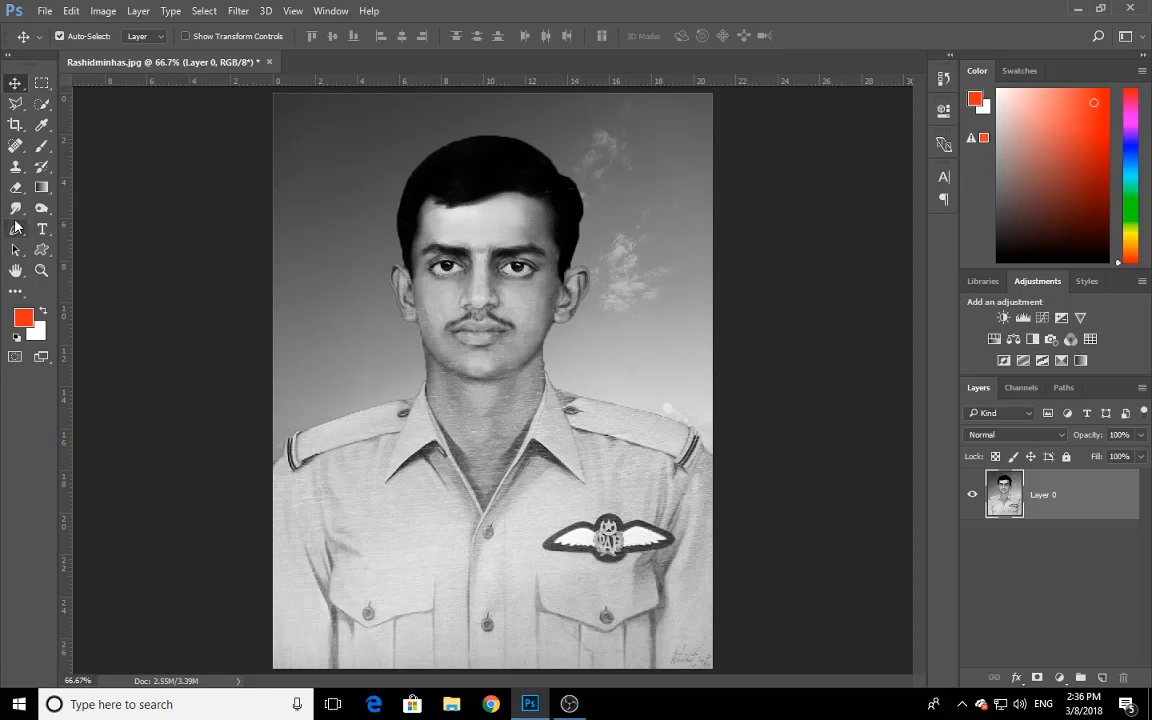
{"action": "left_click", "coordinate": [42, 104]}
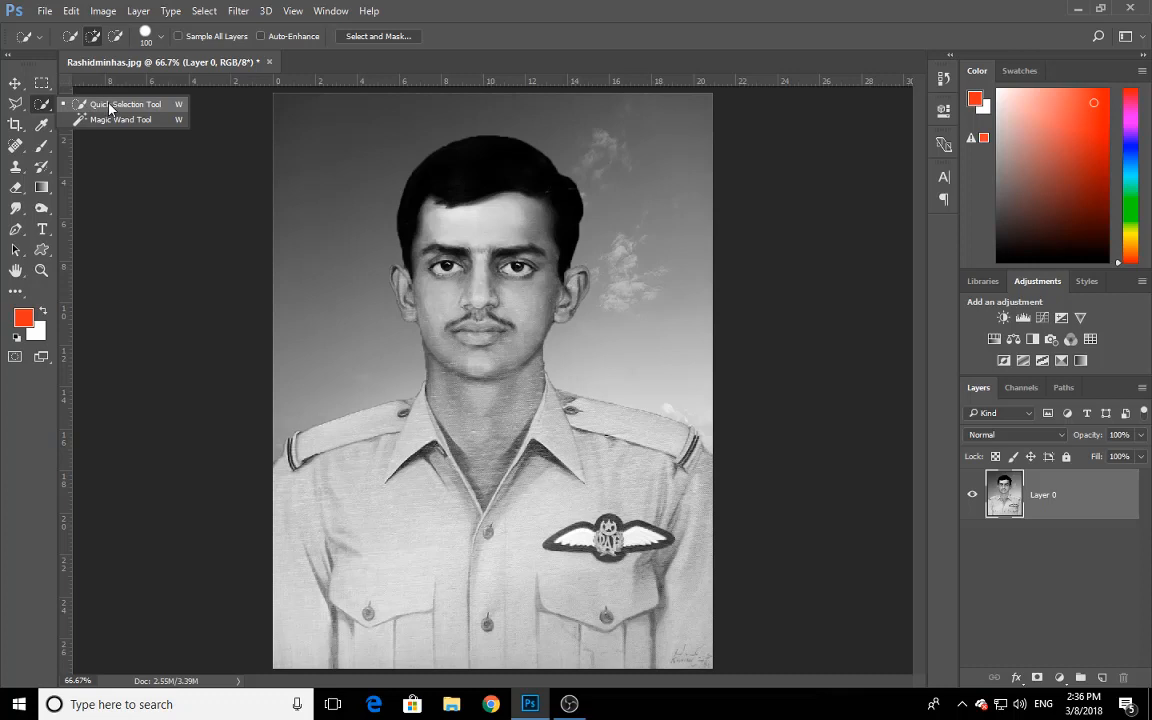
{"action": "left_click", "coordinate": [110, 105]}
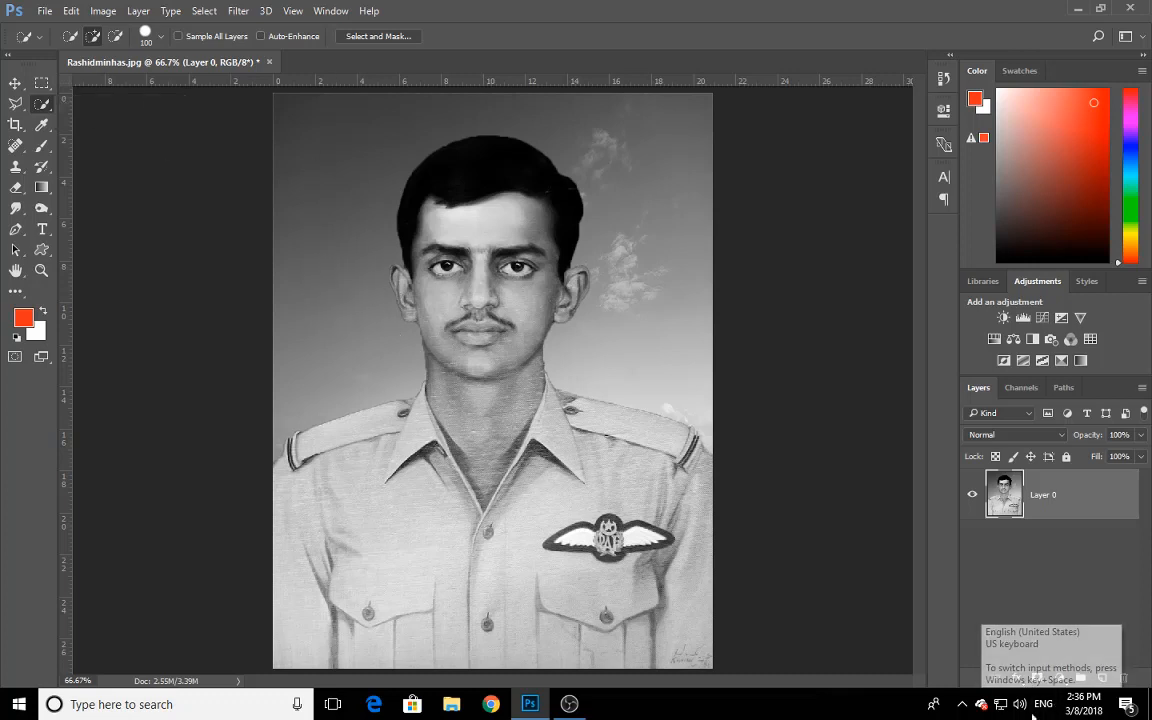
{"action": "key", "text": "bracketright"}
{"action": "key", "text": "bracketright"}
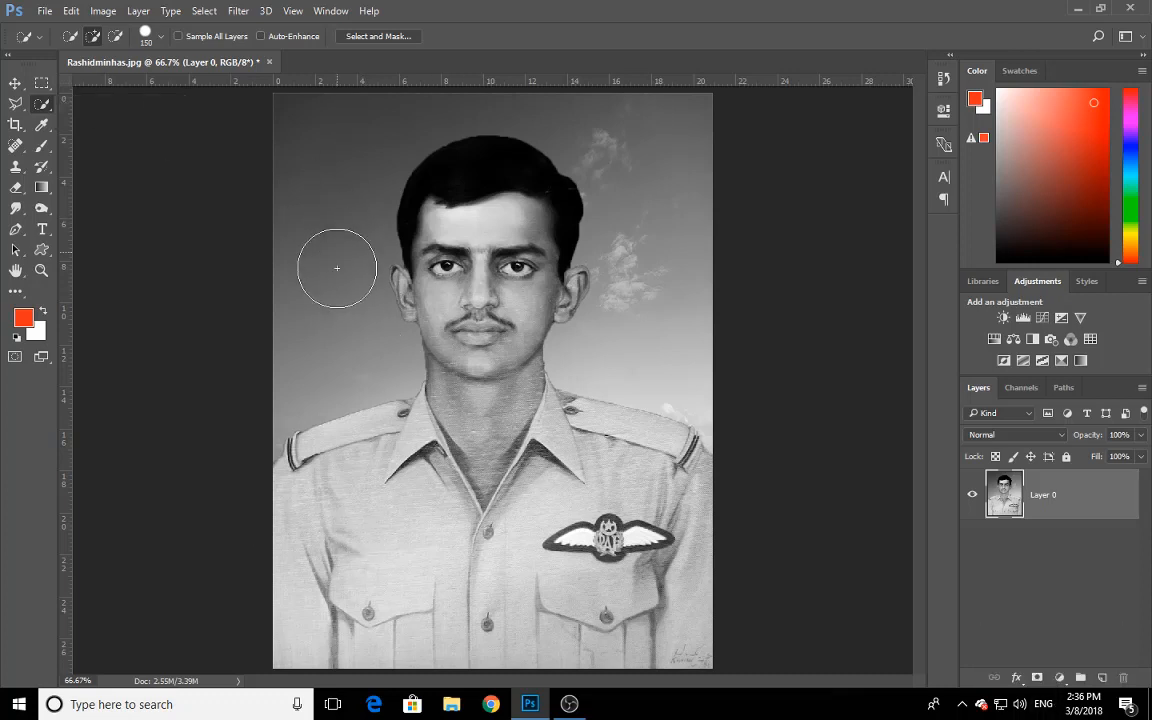
{"action": "key", "text": "bracketleft"}
{"action": "key", "text": "bracketleft"}
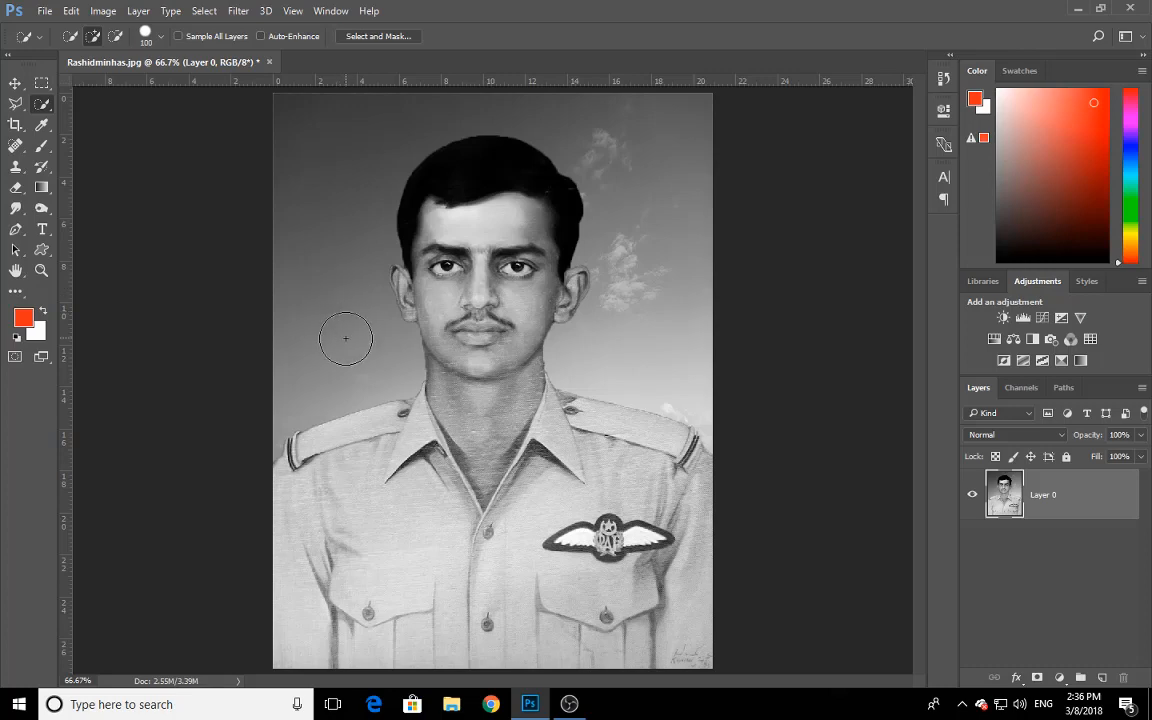
{"action": "mouse_move", "coordinate": [346, 338]}
{"action": "left_mouse_down"}
{"action": "mouse_move", "coordinate": [326, 373]}
{"action": "mouse_move", "coordinate": [347, 321]}
{"action": "mouse_move", "coordinate": [322, 298]}
{"action": "mouse_move", "coordinate": [334, 298]}
{"action": "mouse_move", "coordinate": [334, 265]}
{"action": "mouse_move", "coordinate": [391, 269]}
{"action": "left_mouse_up"}
Subtract the ear on the photo's left side from the background selection with brush size 70
{"action": "scroll", "coordinate": [350, 314], "scroll_direction": "up", "scroll_amount": 3}
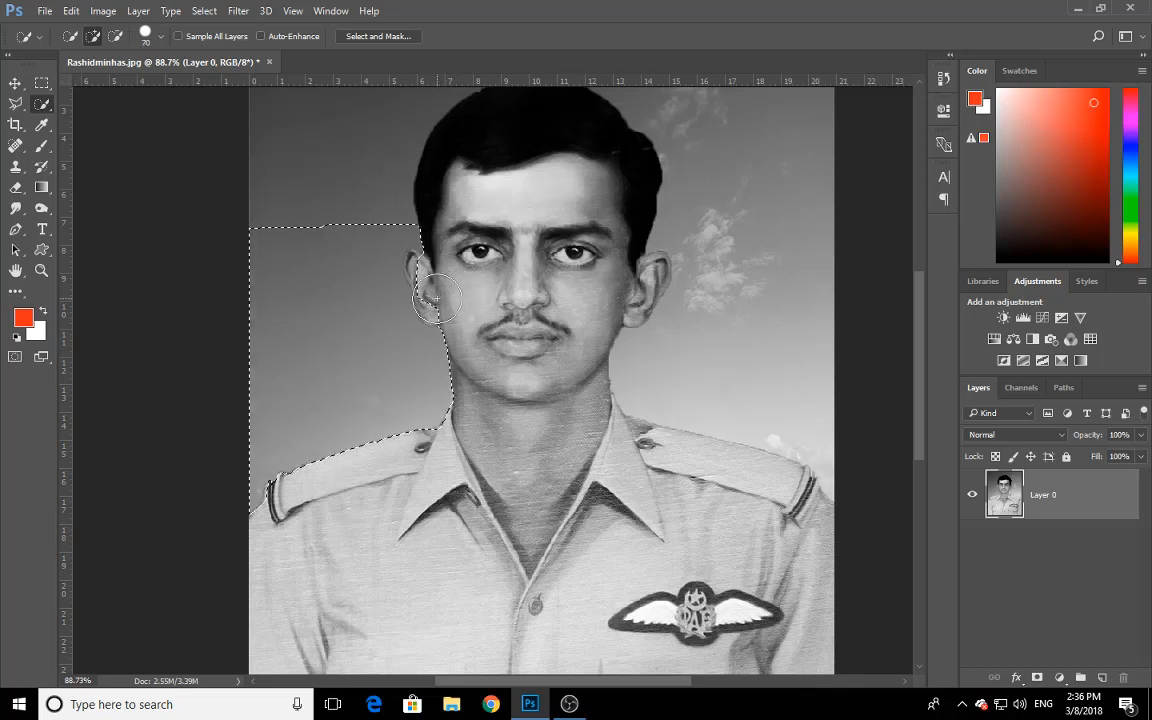
{"action": "key", "text": "alt"}
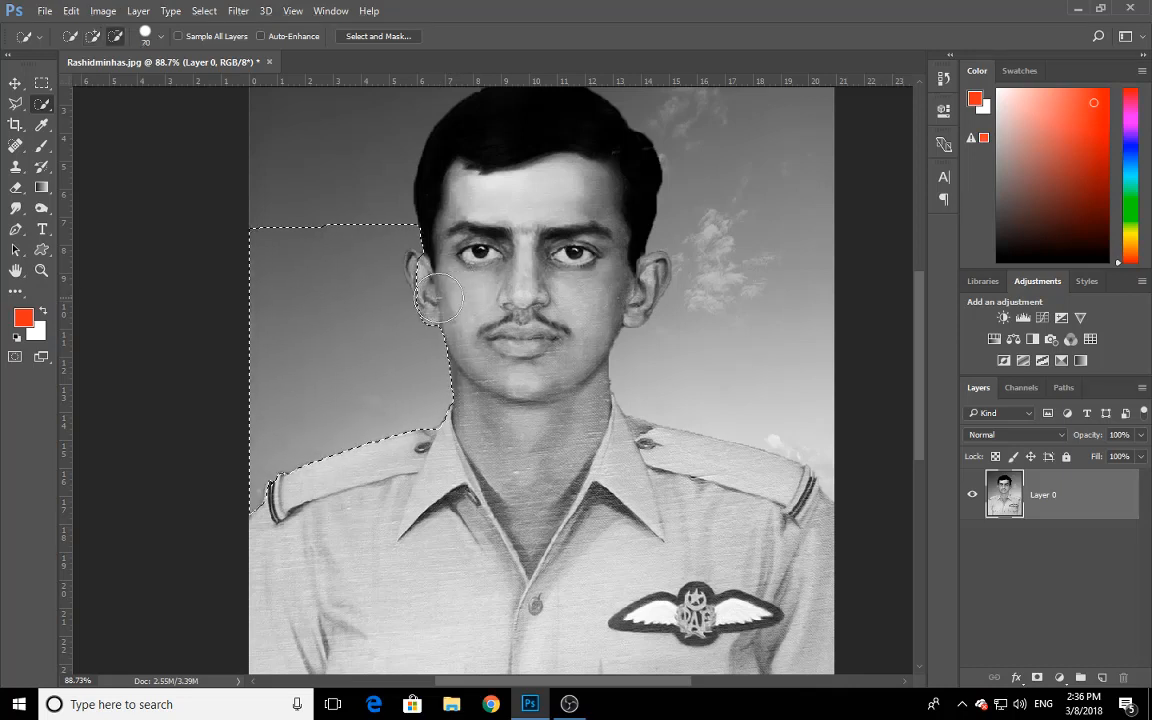
{"action": "key", "text": "alt"}
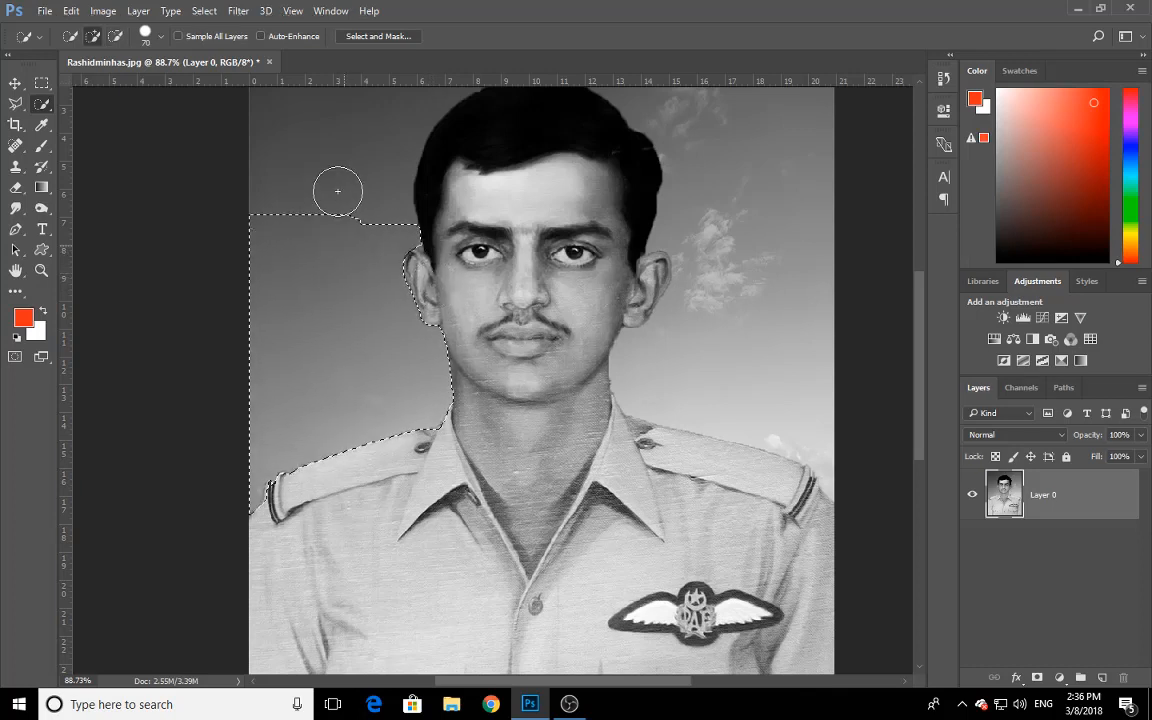
Extend the background selection above the head and down the photo's right side to the shoulder
{"action": "left_click_drag", "start_coordinate": [338, 191], "coordinate": [338, 172]}
{"action": "scroll", "coordinate": [468, 252], "scroll_direction": "up", "scroll_amount": 7}
{"action": "mouse_move", "coordinate": [431, 284]}
{"action": "left_mouse_down"}
{"action": "mouse_move", "coordinate": [602, 252]}
{"action": "mouse_move", "coordinate": [702, 296]}
{"action": "mouse_move", "coordinate": [726, 375]}
{"action": "mouse_move", "coordinate": [739, 508]}
{"action": "left_mouse_up"}
{"action": "scroll", "coordinate": [739, 495], "scroll_direction": "down", "scroll_amount": 7}
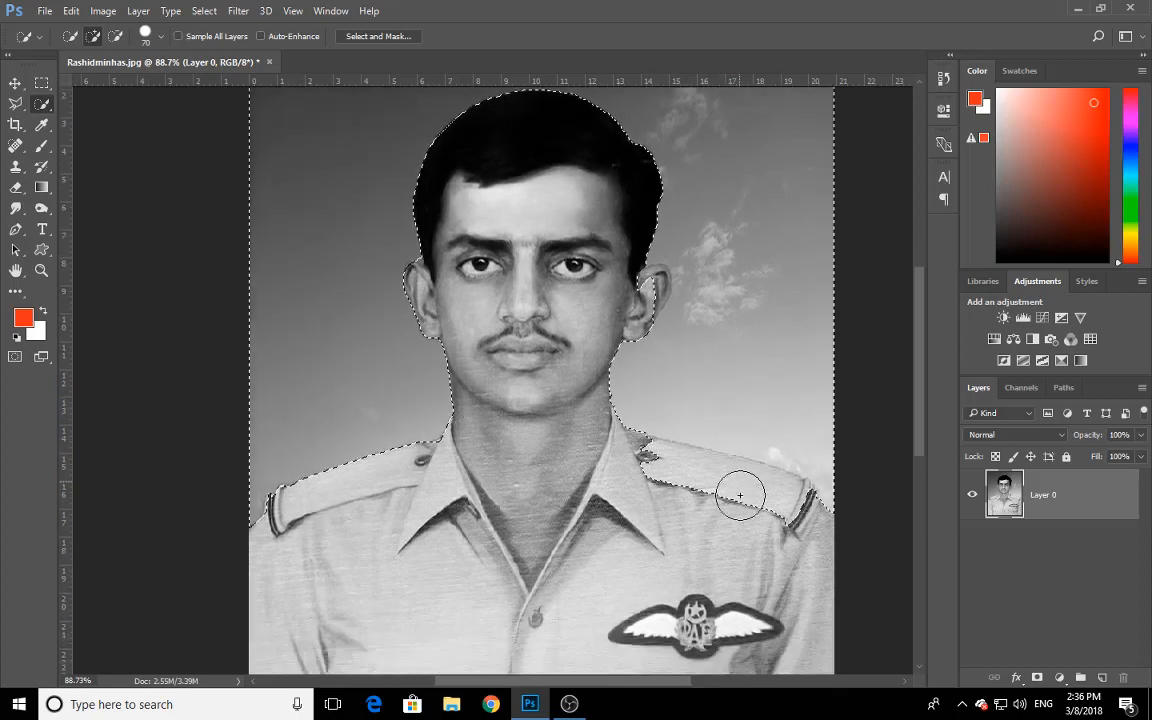
Subtract the shoulder strap on the photo's right side from the background selection
{"action": "scroll", "coordinate": [740, 495], "scroll_direction": "up", "scroll_amount": 4}
{"action": "mouse_move", "coordinate": [758, 507]}
{"action": "left_mouse_down"}
{"action": "mouse_move", "coordinate": [784, 535]}
{"action": "mouse_move", "coordinate": [822, 538]}
{"action": "mouse_move", "coordinate": [700, 430]}
{"action": "mouse_move", "coordinate": [690, 445]}
{"action": "mouse_move", "coordinate": [640, 455]}
{"action": "mouse_move", "coordinate": [579, 424]}
{"action": "mouse_move", "coordinate": [597, 383]}
{"action": "left_mouse_up"}
{"action": "left_click", "coordinate": [825, 520], "text": "alt"}
Subtract the ear on the photo's right side from the selection and refine the edge around the other ear with brush size 35
{"action": "scroll", "coordinate": [648, 327], "scroll_direction": "up", "scroll_amount": 3}
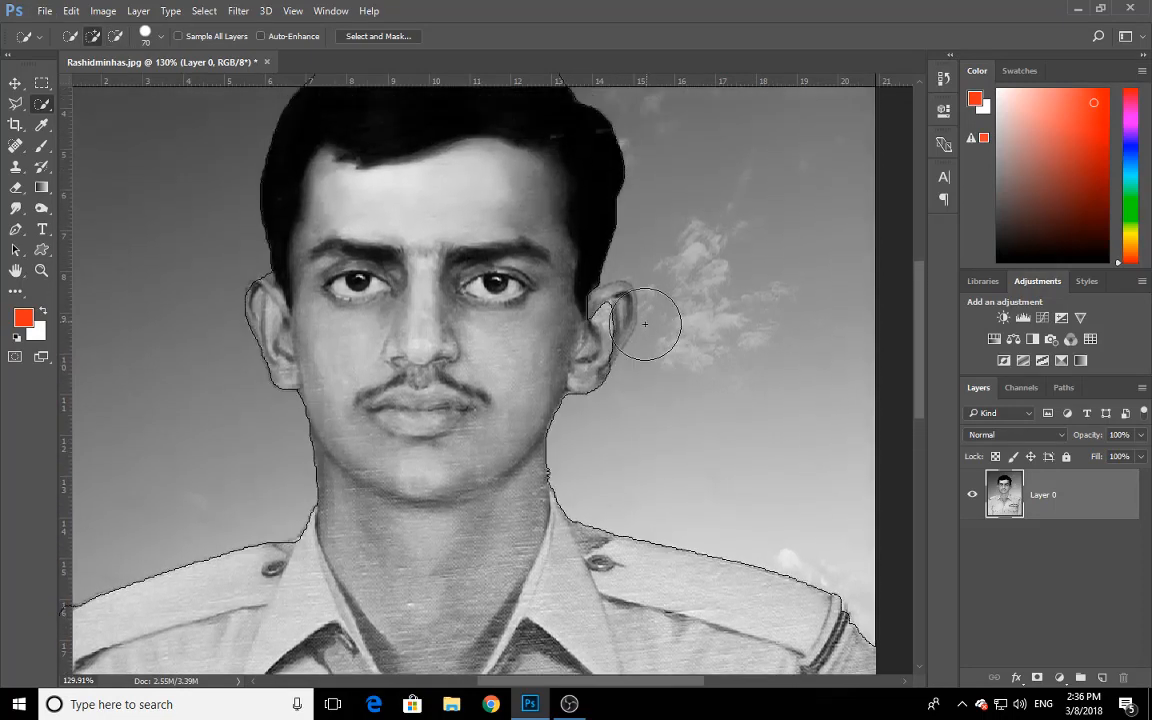
{"action": "key", "text": "alt"}
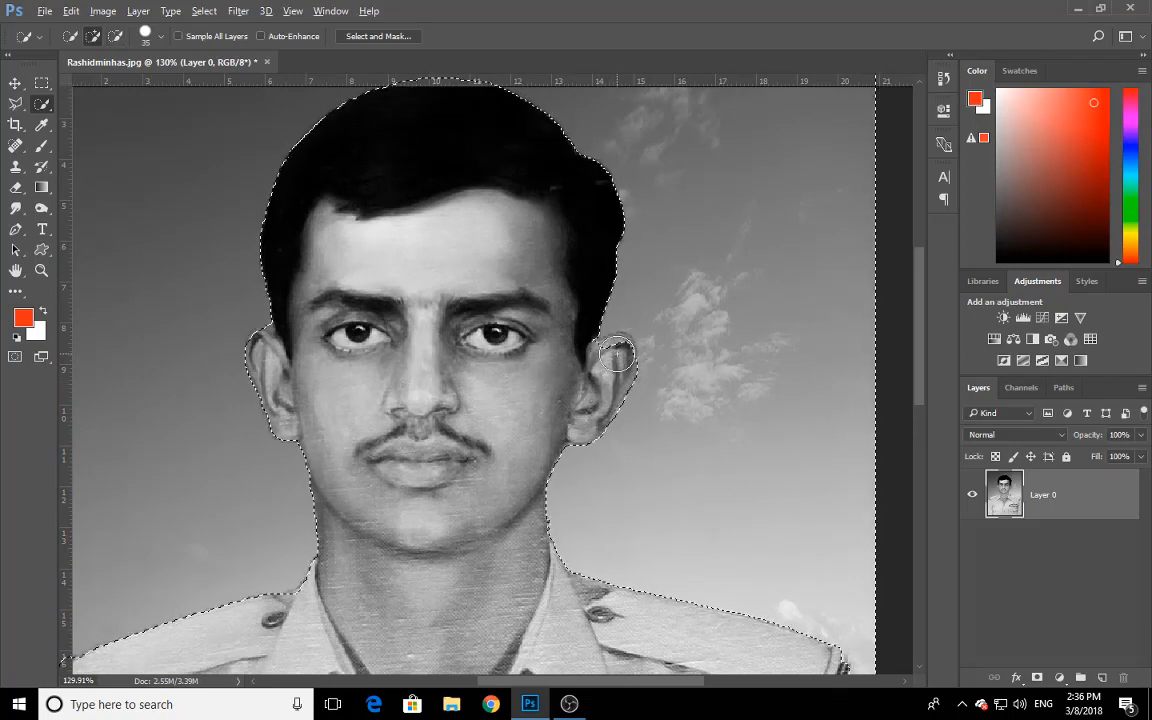
{"action": "key", "text": "alt"}
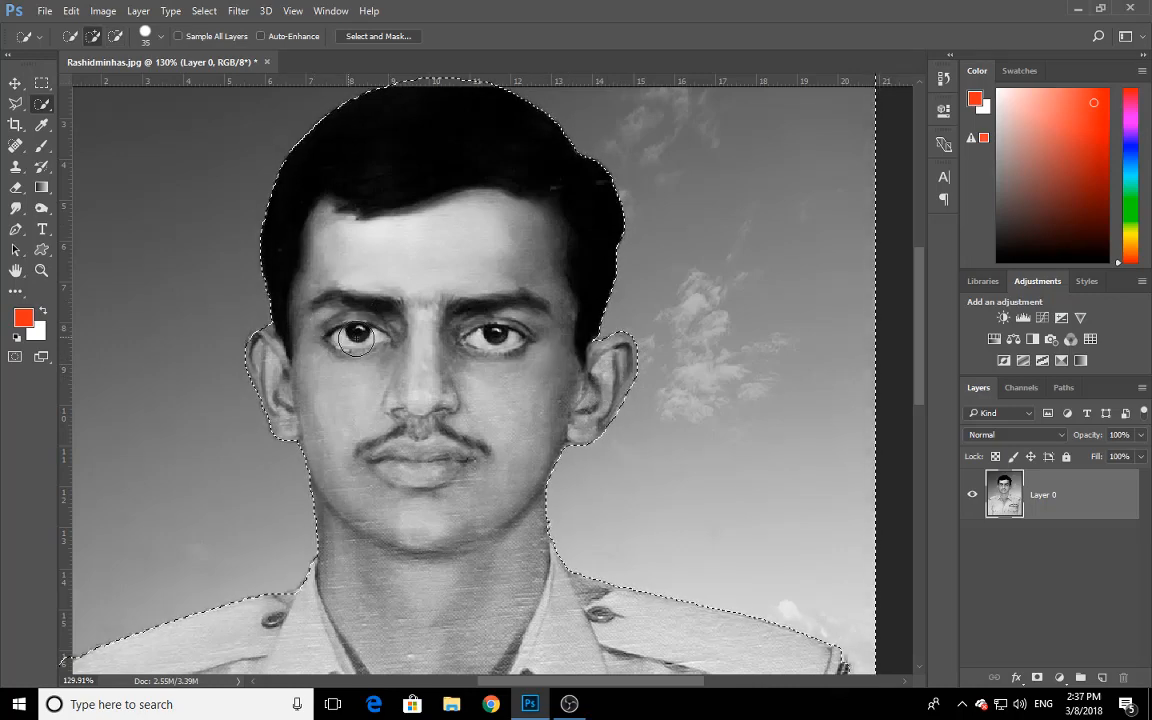
{"action": "key", "text": "alt"}
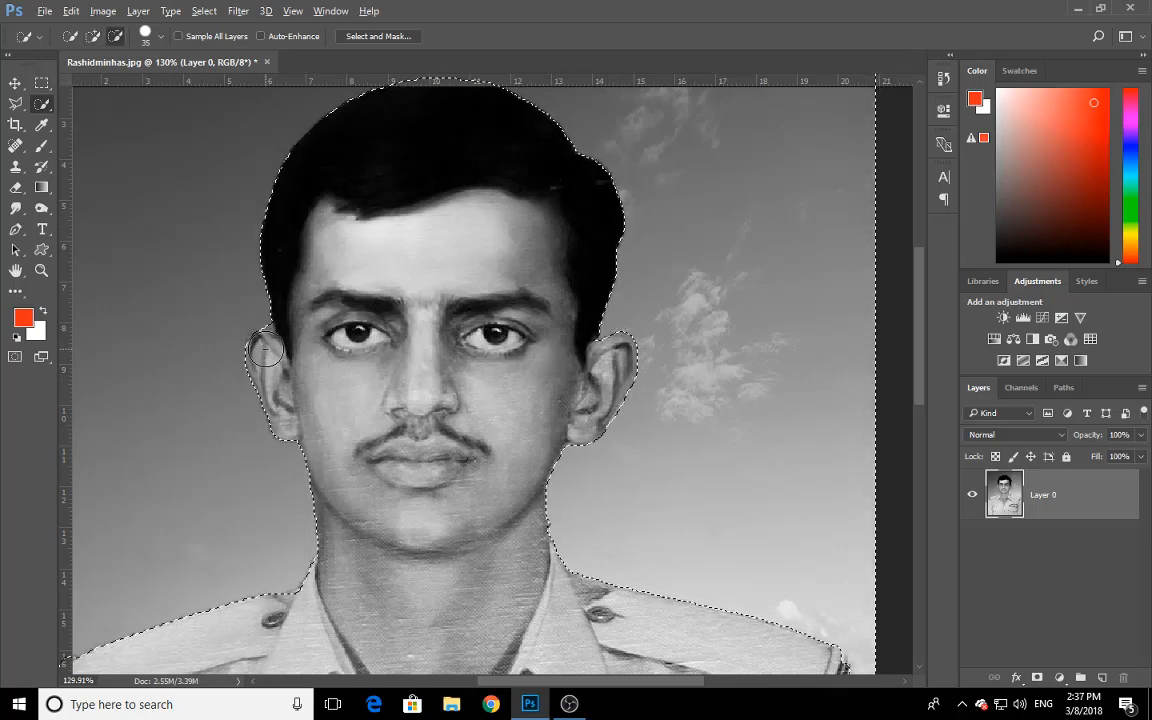
{"action": "left_click_drag", "start_coordinate": [263, 347], "coordinate": [231, 368]}
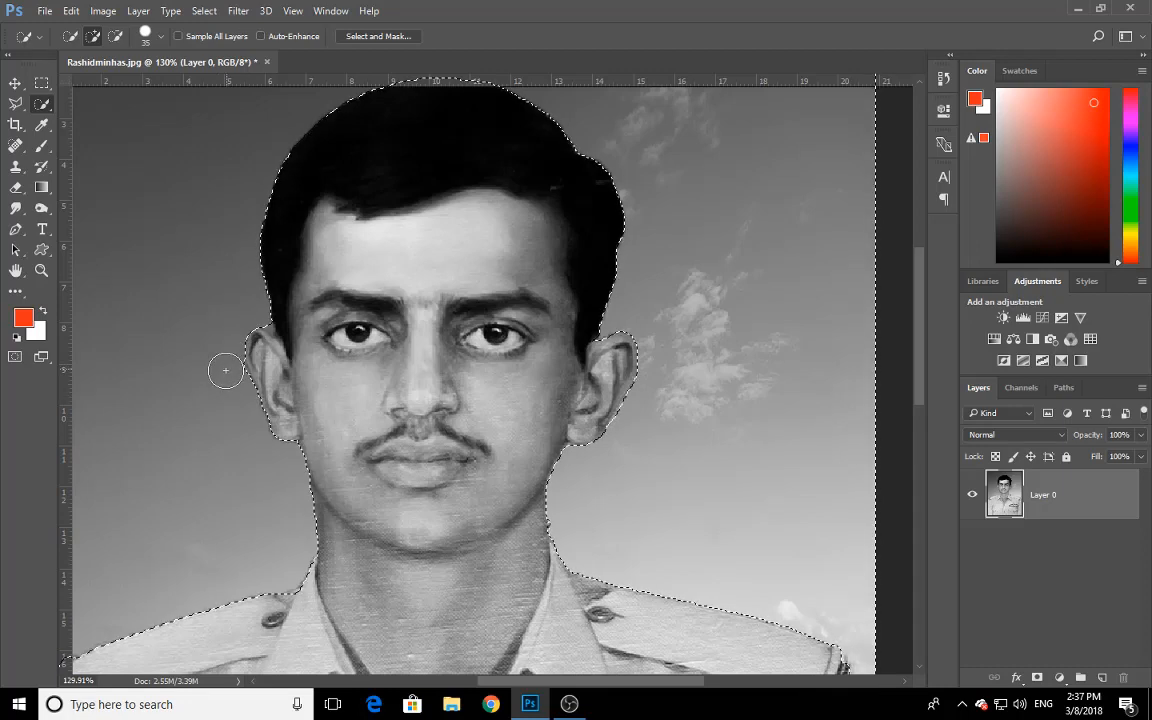
Extend the background selection into the gap between the hair and the ear on the photo's left side with brush size 8
{"action": "scroll", "coordinate": [233, 308], "scroll_direction": "up", "scroll_amount": 5}
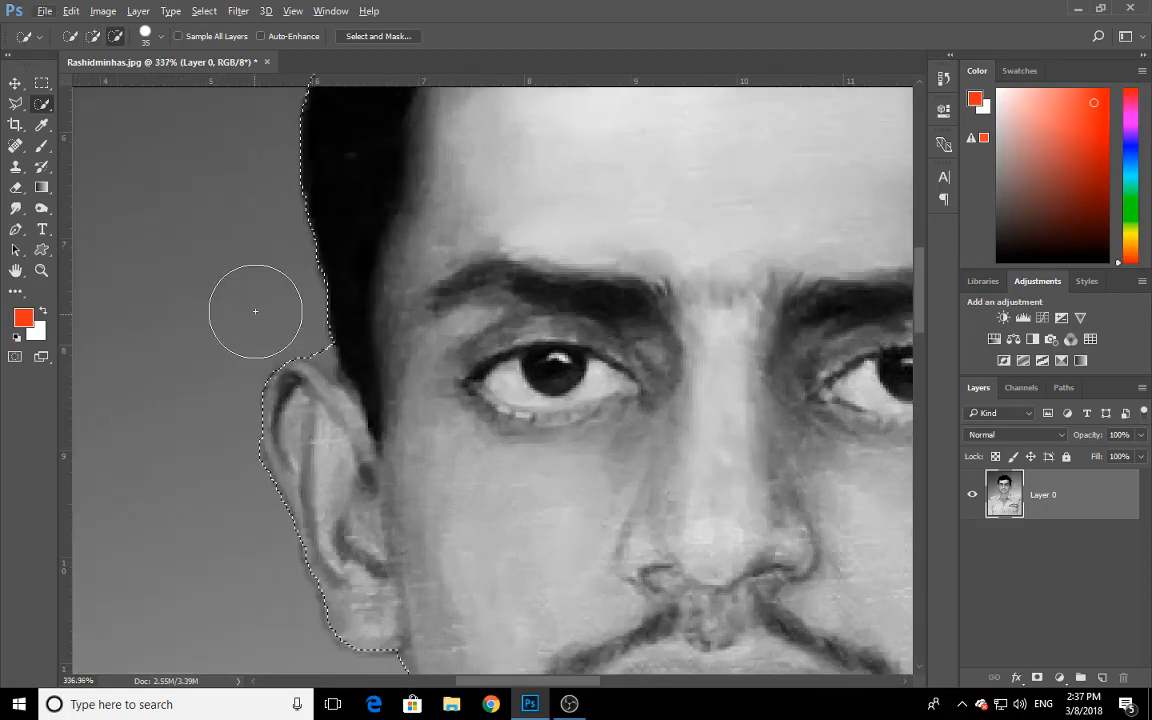
{"action": "key", "text": "bracketleft"}
{"action": "key", "text": "bracketleft"}
{"action": "key", "text": "bracketleft"}
{"action": "key", "text": "bracketleft"}
{"action": "key", "text": "bracketleft"}
{"action": "key", "text": "bracketleft"}
{"action": "key", "text": "bracketleft"}
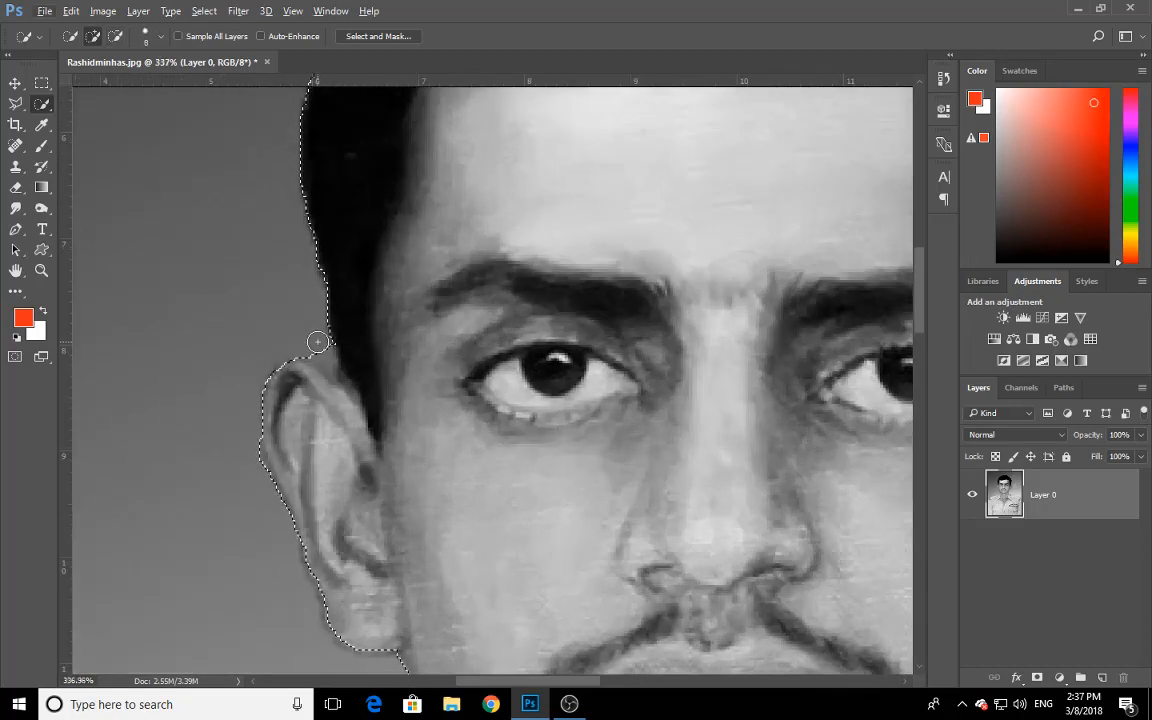
{"action": "left_click_drag", "start_coordinate": [316, 349], "coordinate": [329, 355]}
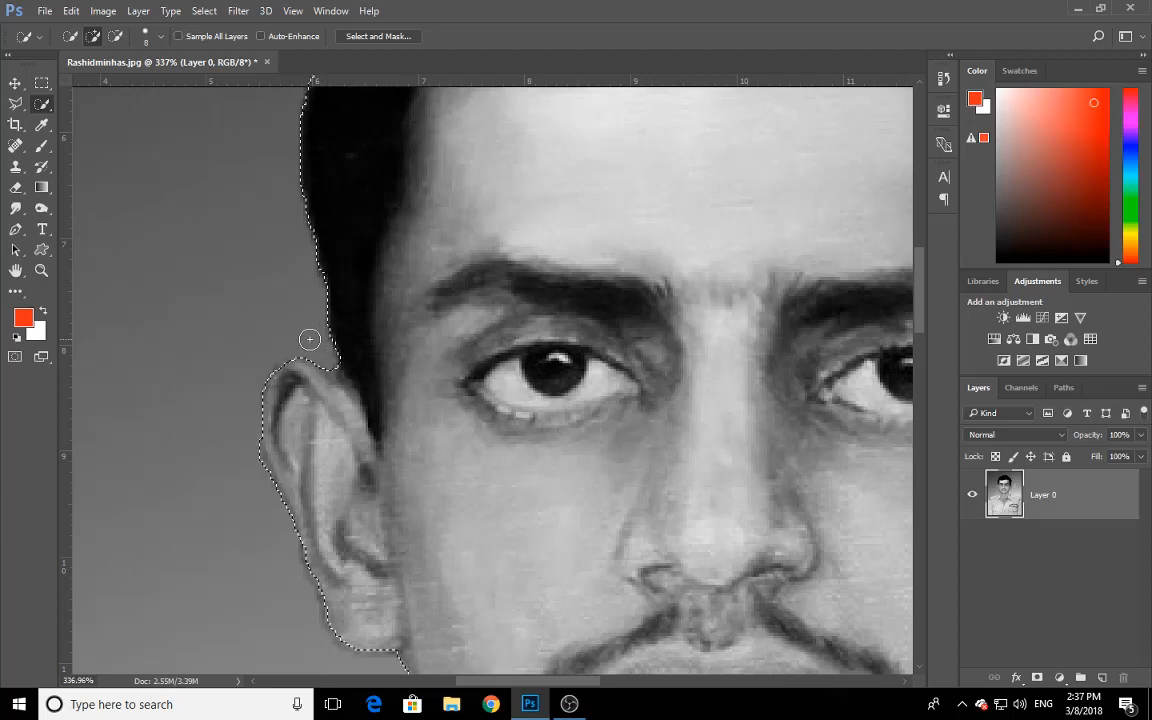
{"action": "scroll", "coordinate": [330, 340], "scroll_direction": "down", "scroll_amount": 6}
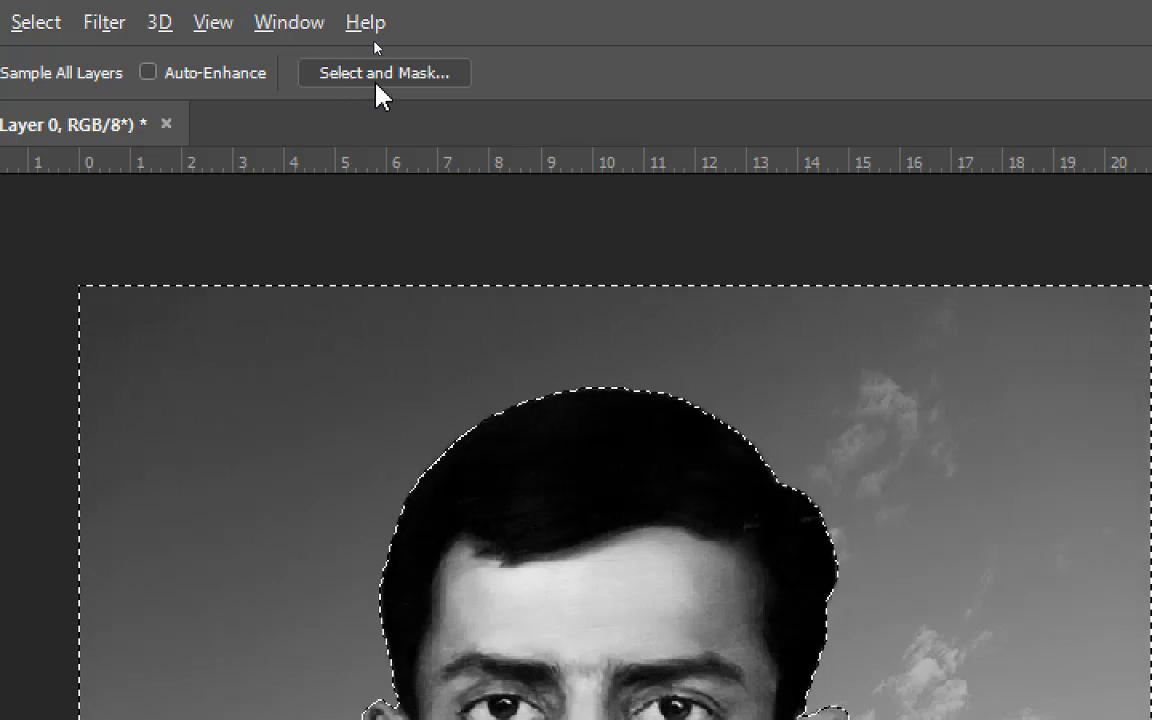
Open Select and Mask for the background selection, enable Smart Radius and set the edge detection radius to 5 px
{"action": "left_click", "coordinate": [410, 74]}
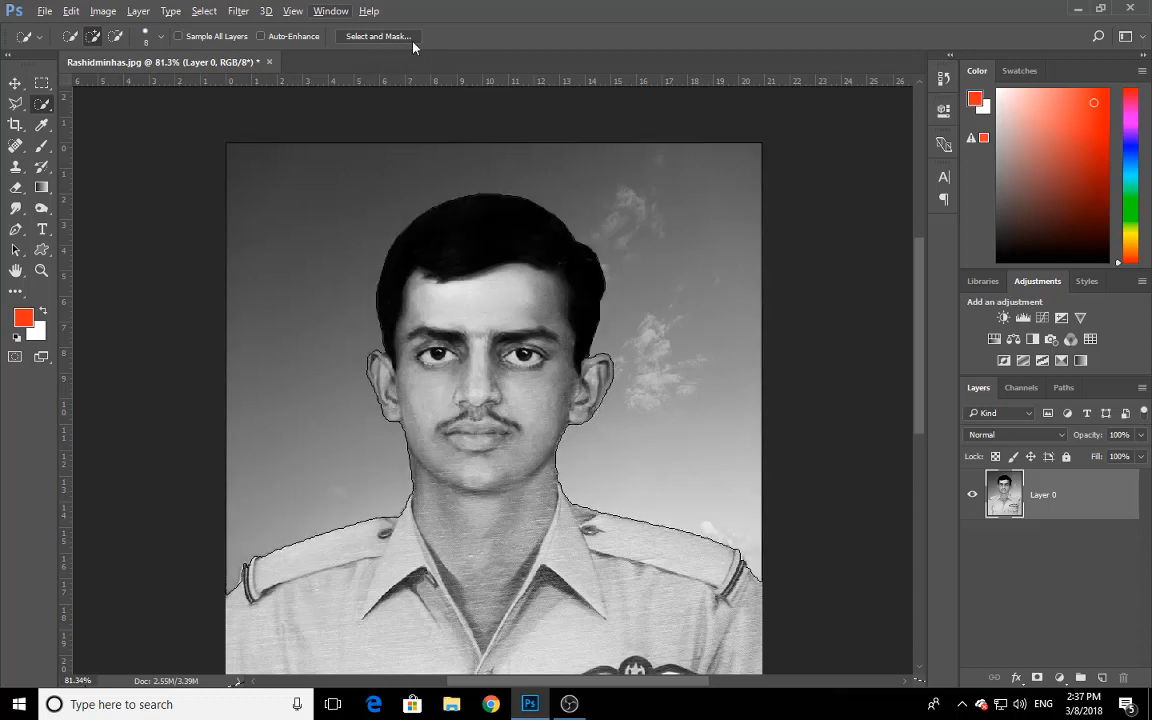
{"action": "left_click", "coordinate": [381, 37]}
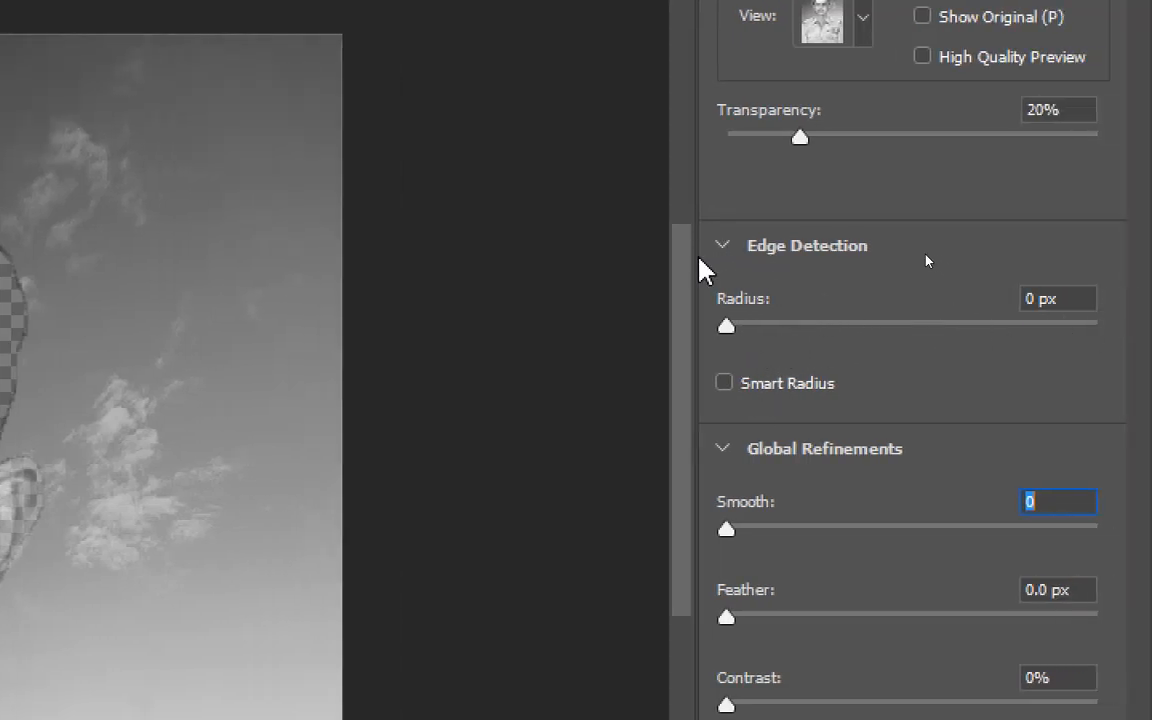
{"action": "left_click", "coordinate": [722, 245]}
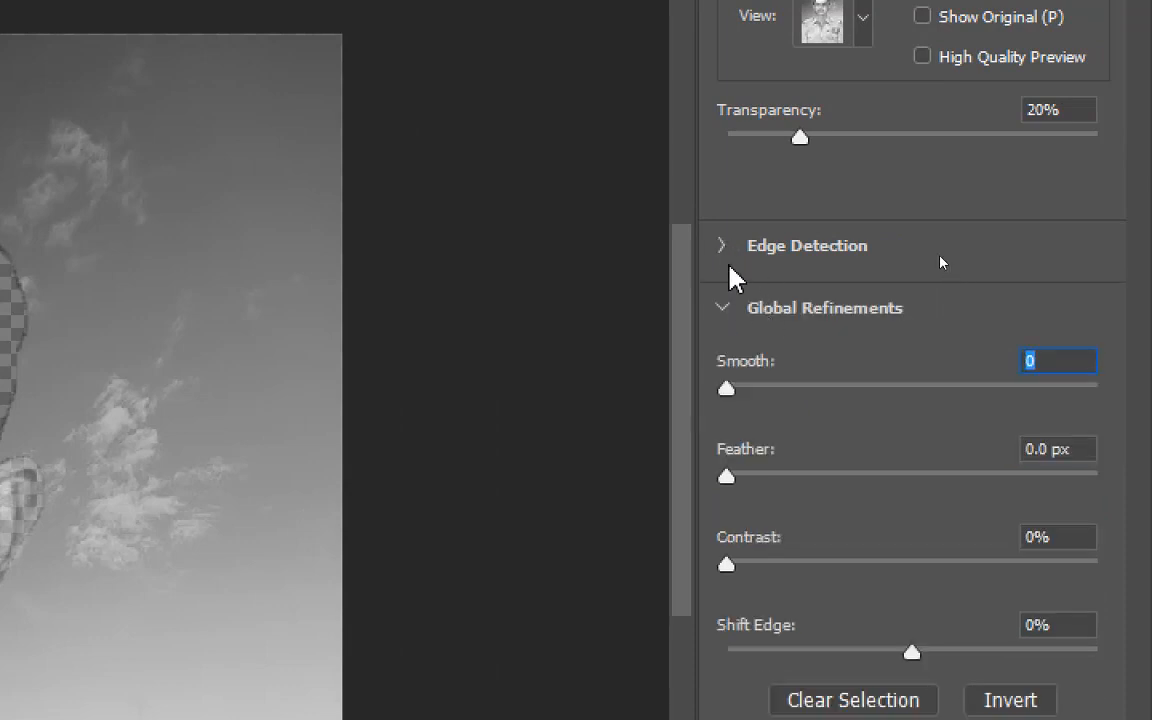
{"action": "left_click", "coordinate": [722, 246]}
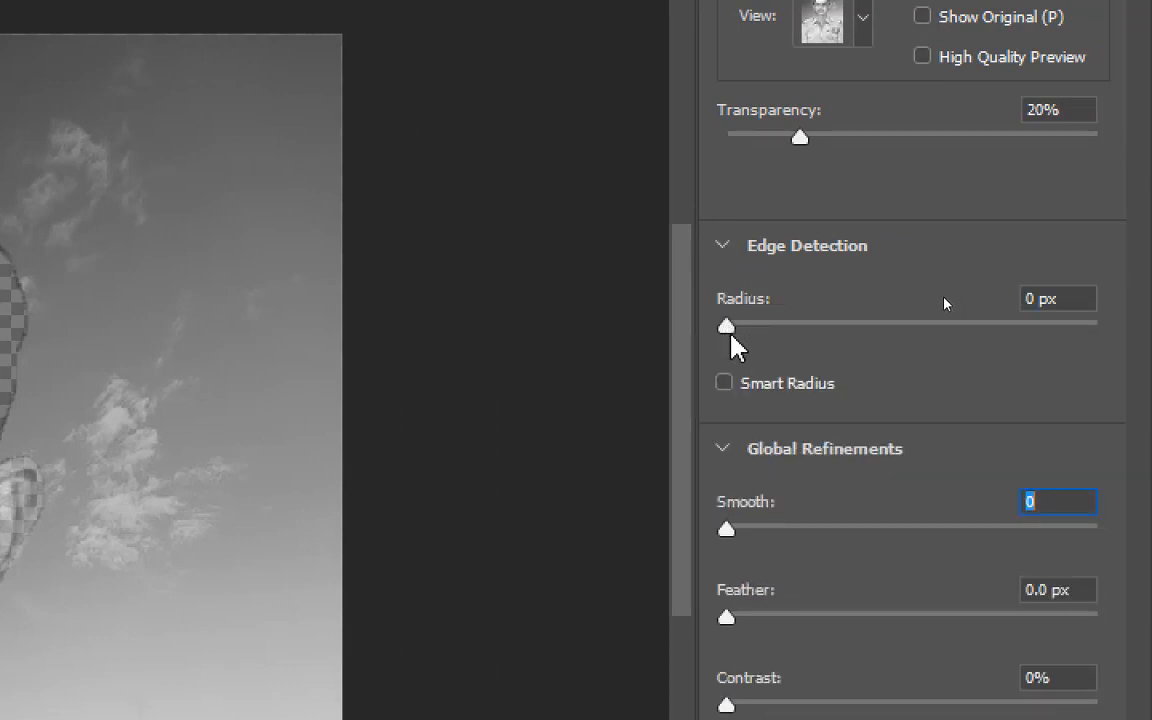
{"action": "left_click", "coordinate": [759, 385]}
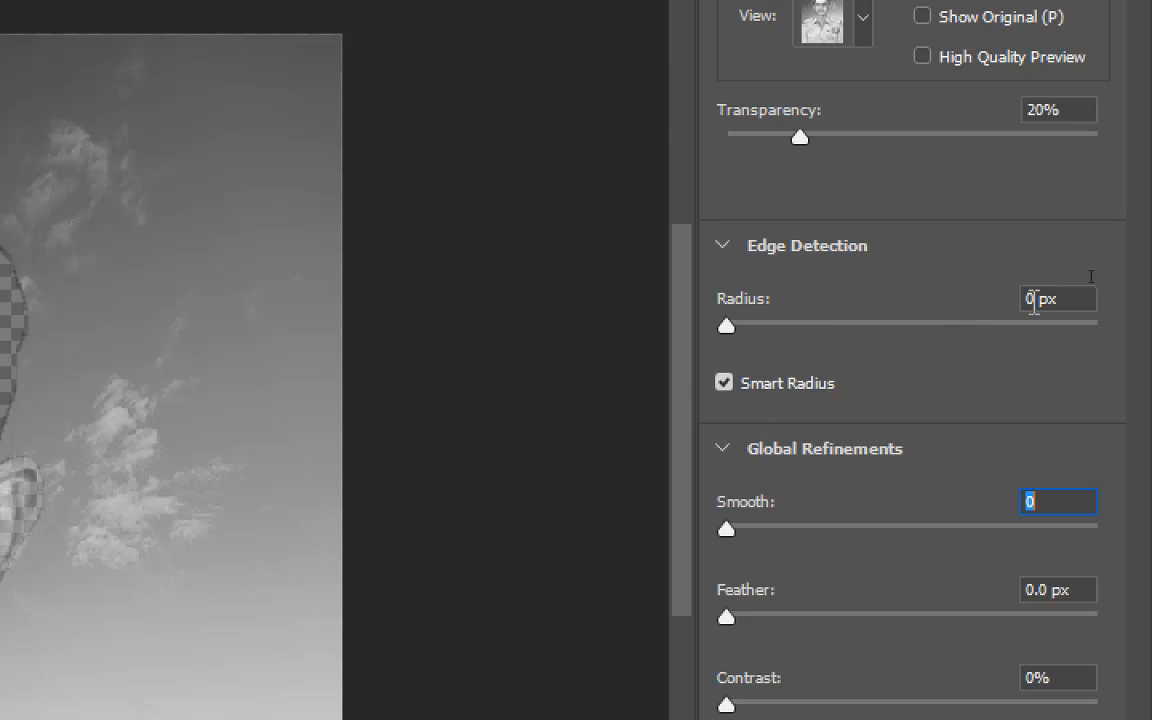
{"action": "left_click", "coordinate": [729, 326]}
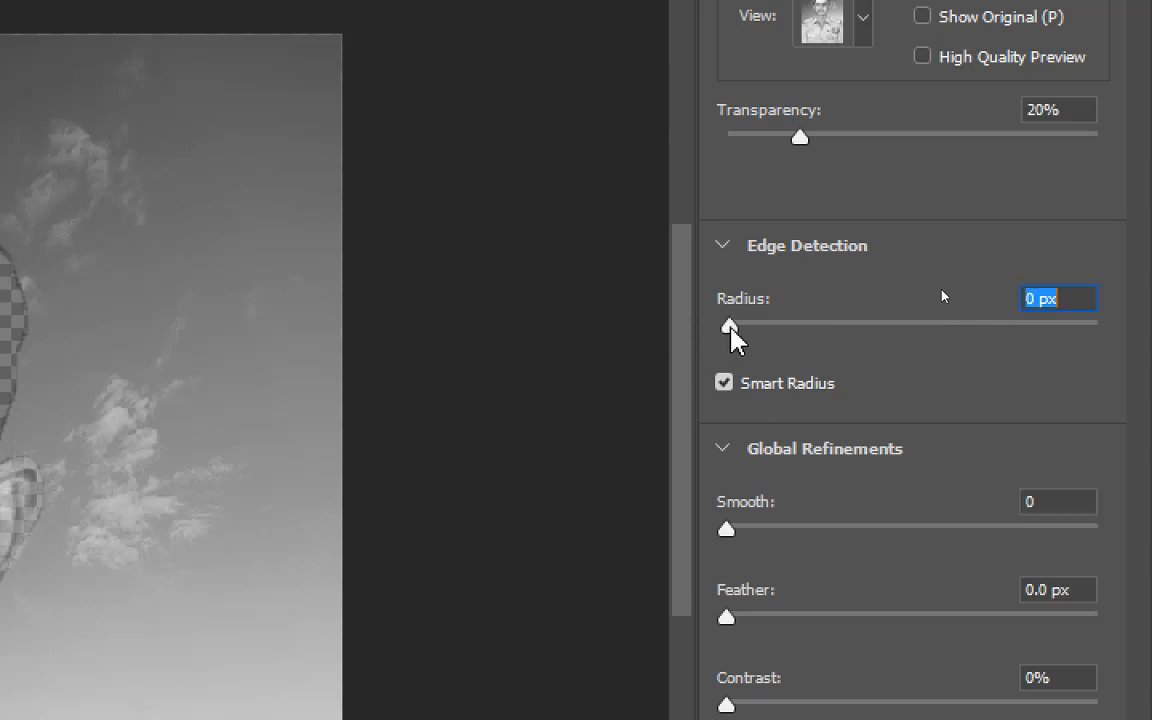
{"action": "left_click_drag", "start_coordinate": [730, 328], "coordinate": [830, 337]}
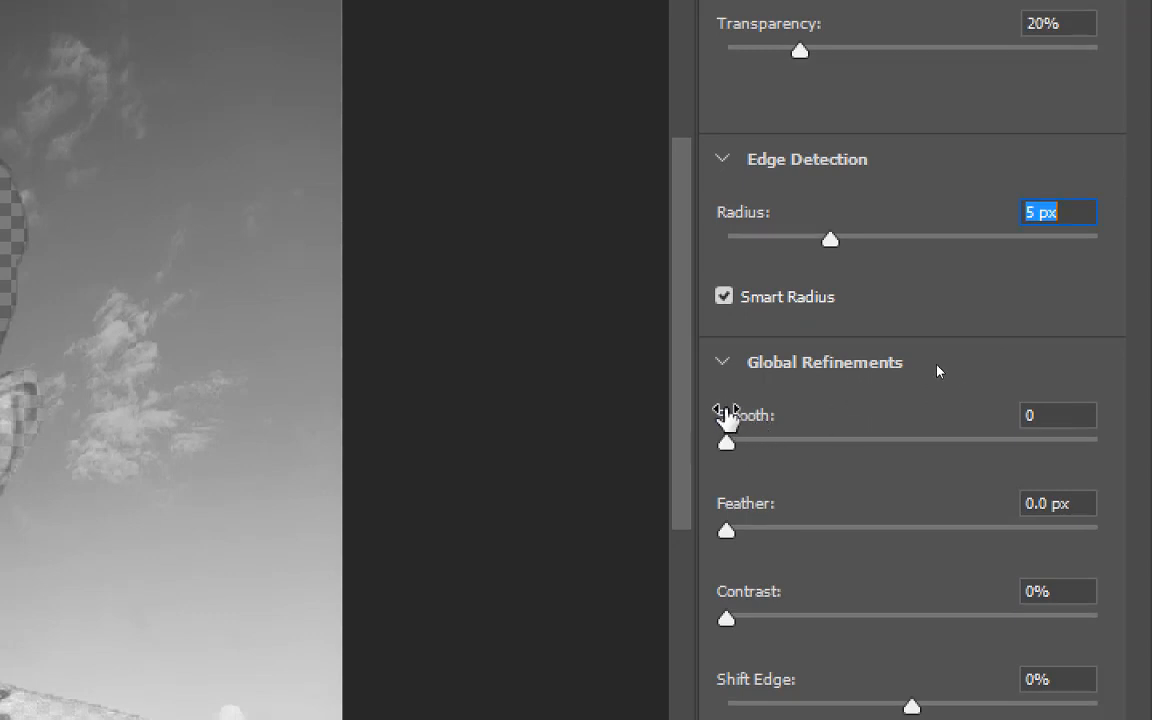
Smooth the selection edge with a value of 3 and apply the refinement
{"action": "left_click", "coordinate": [724, 366]}
{"action": "left_click", "coordinate": [722, 368]}
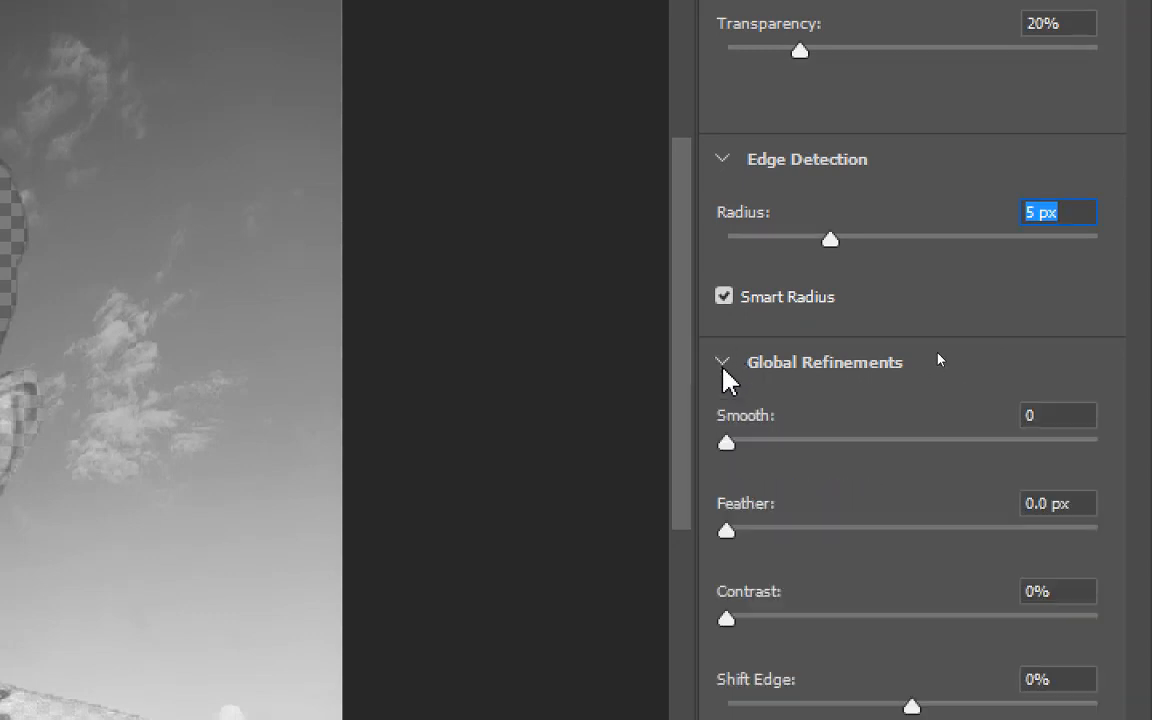
{"action": "left_click_drag", "start_coordinate": [727, 446], "coordinate": [741, 446]}
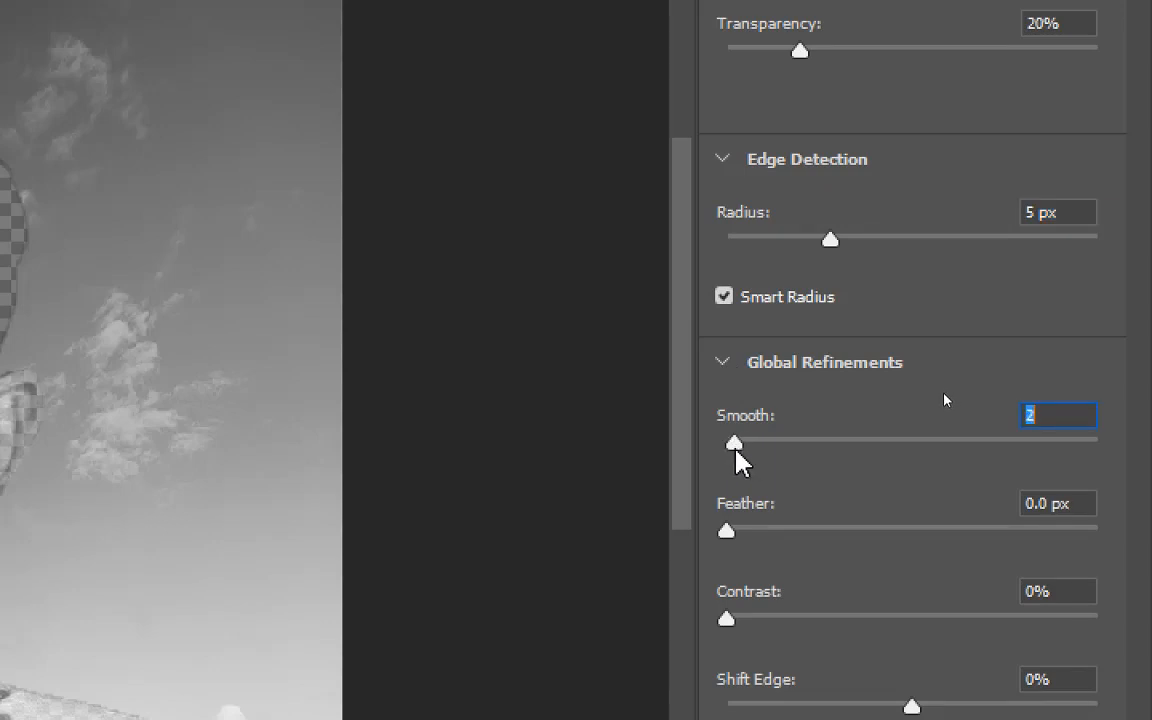
{"action": "left_click_drag", "start_coordinate": [738, 455], "coordinate": [740, 457]}
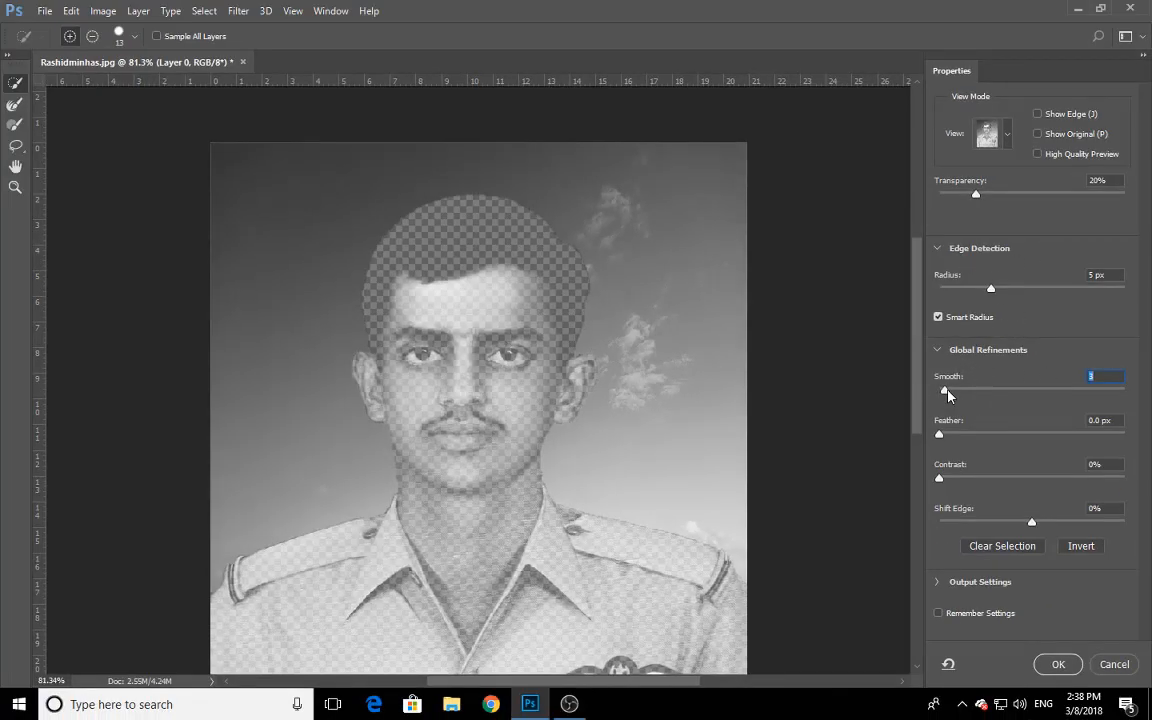
{"action": "left_click", "coordinate": [1058, 664]}
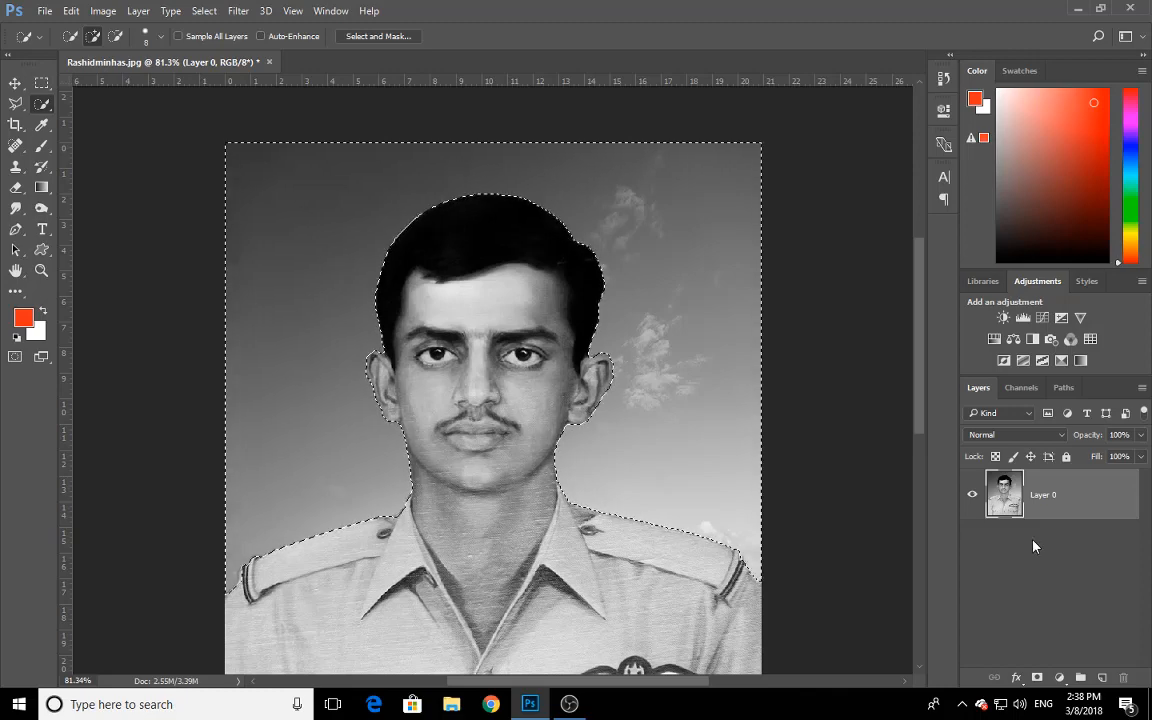
Add a Solid Color fill layer over the selected background
{"action": "left_click", "coordinate": [1101, 678]}
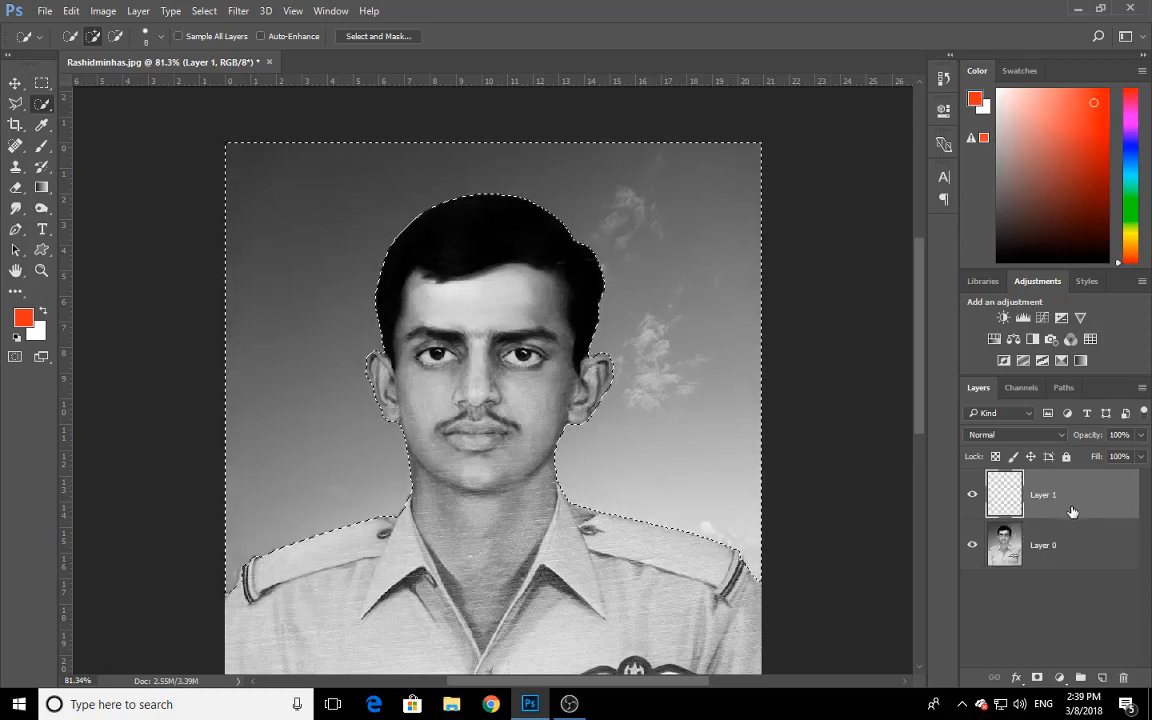
{"action": "key", "text": "ctrl+z"}
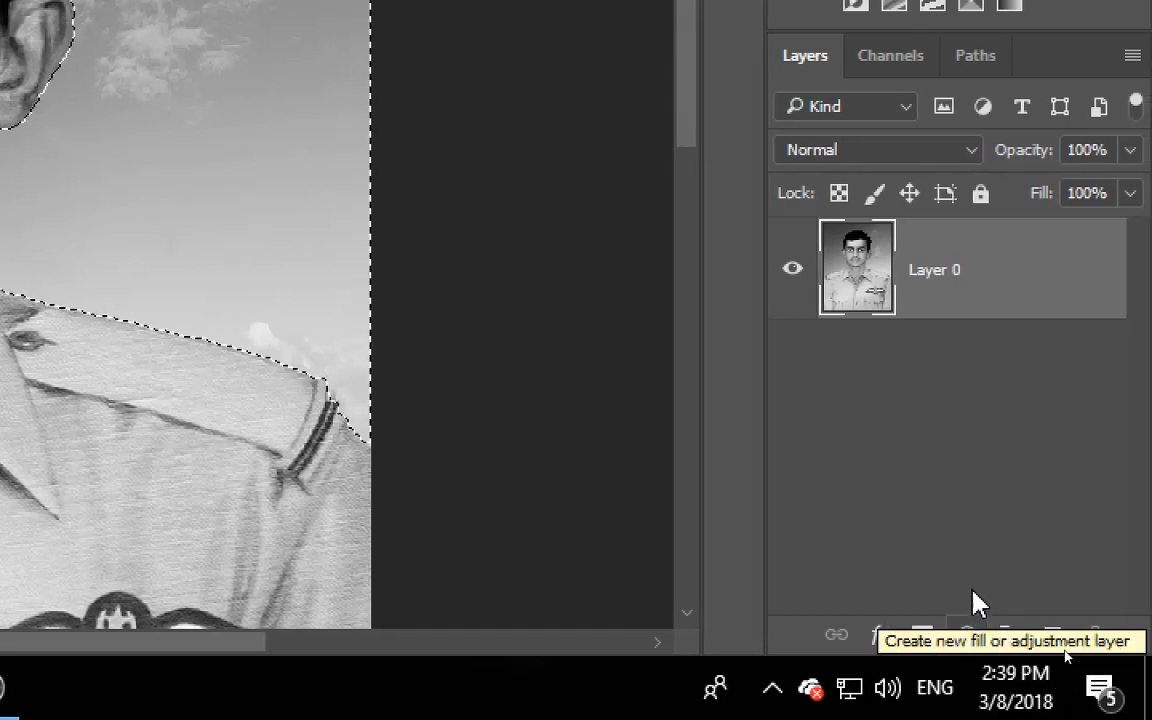
{"action": "left_click", "coordinate": [968, 636]}
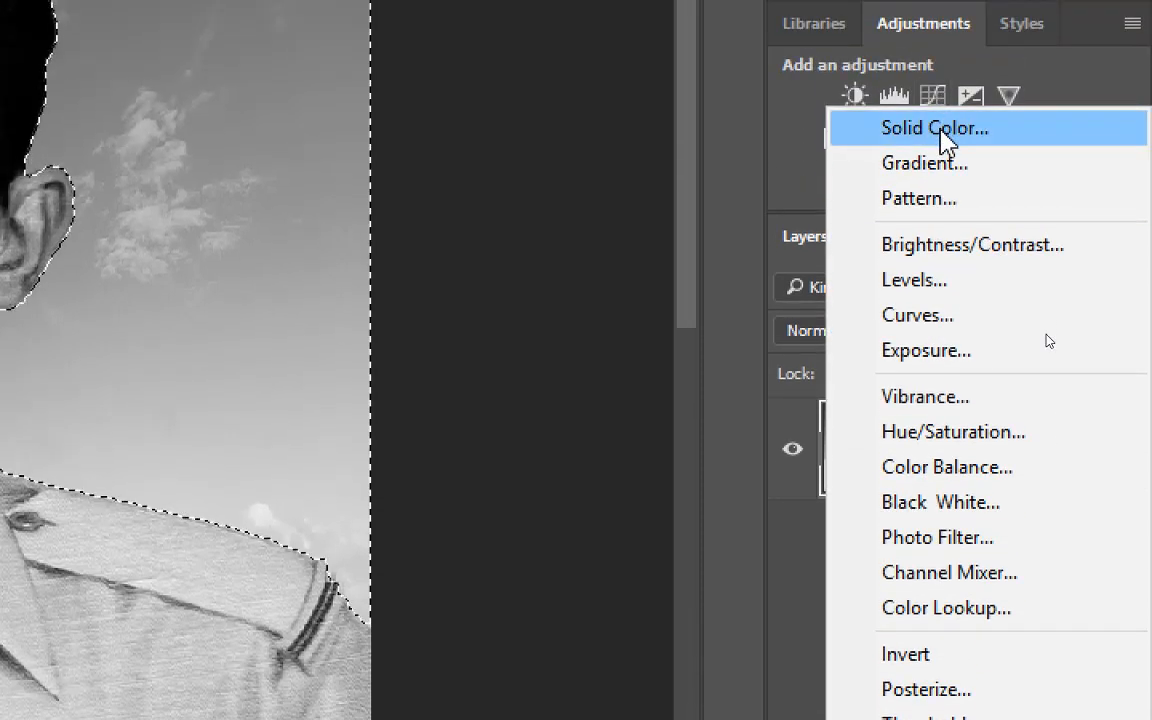
{"action": "left_click", "coordinate": [941, 135]}
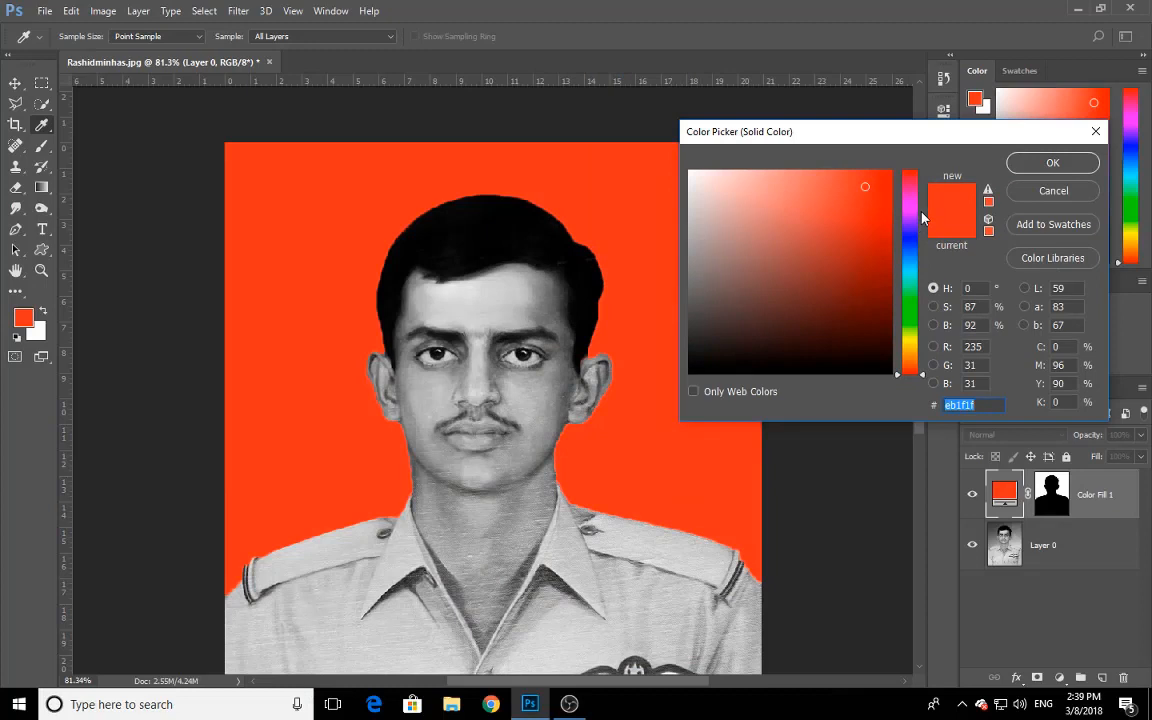
Set the background fill to the blue color 34a9d4
{"action": "left_click", "coordinate": [899, 258]}
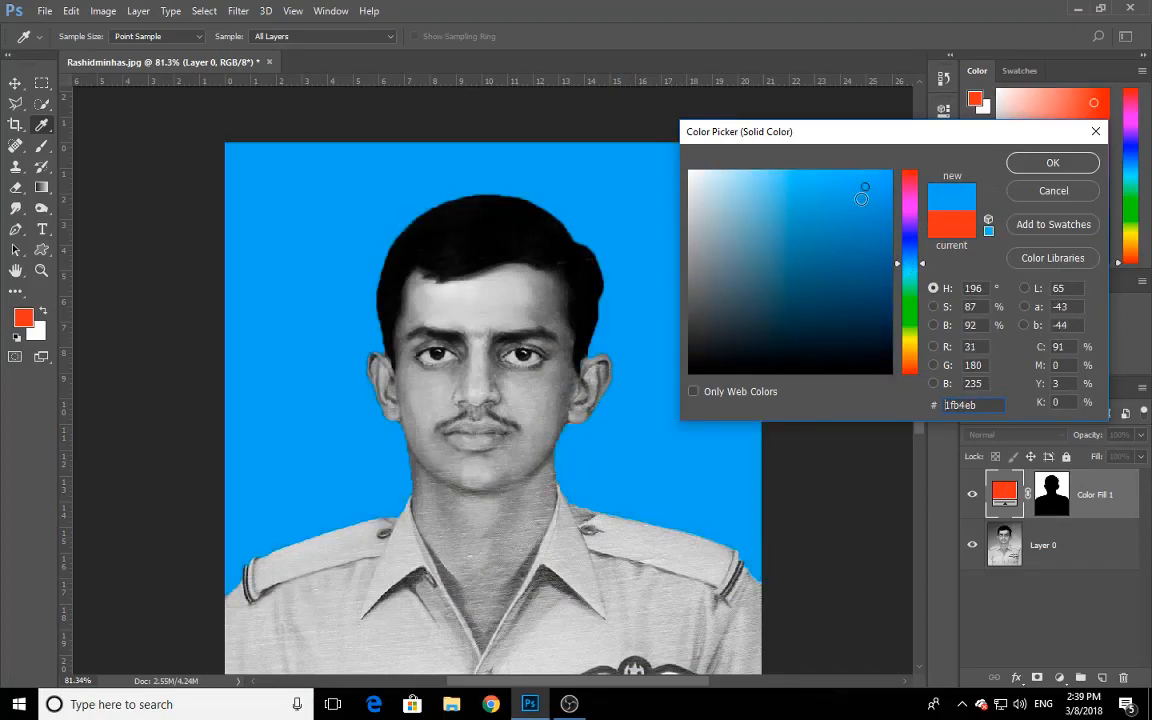
{"action": "left_click", "coordinate": [859, 192]}
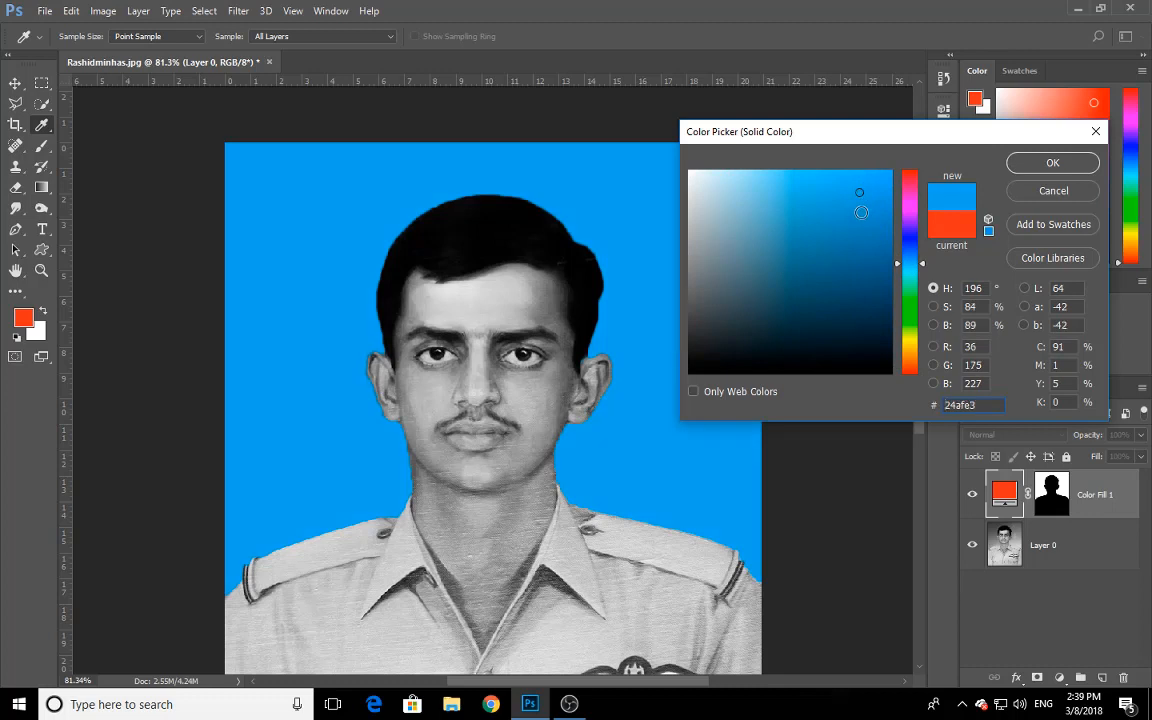
{"action": "left_click", "coordinate": [835, 199]}
{"action": "left_click", "coordinate": [816, 206]}
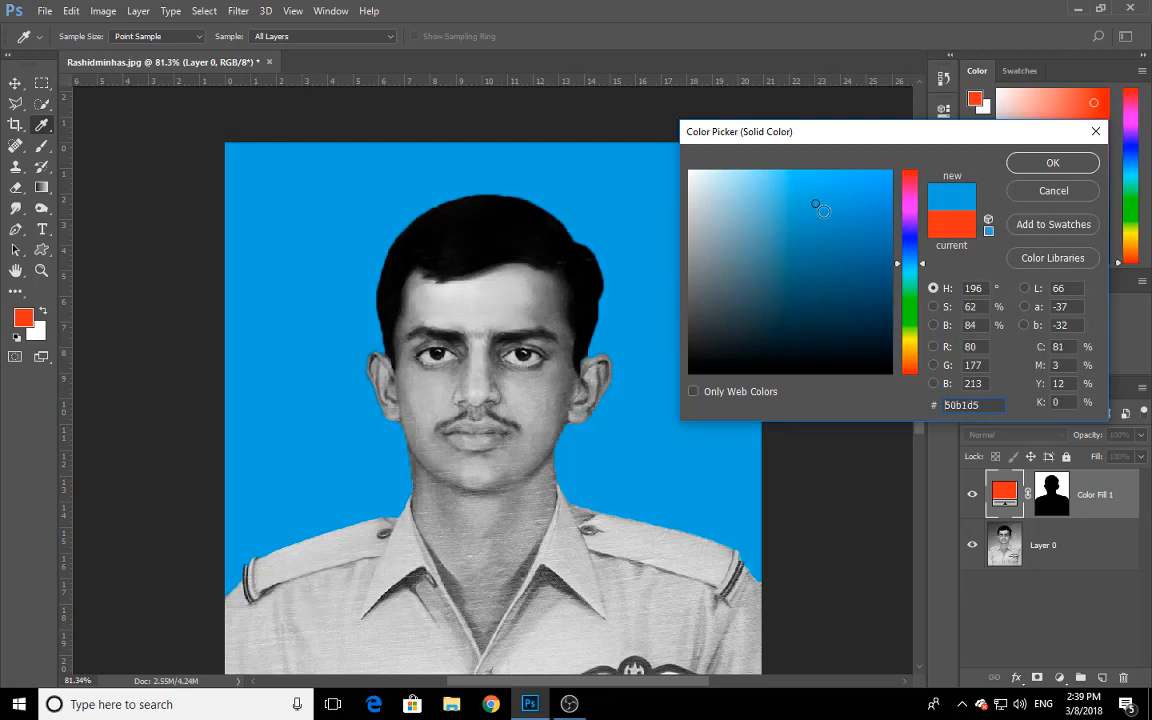
{"action": "left_click", "coordinate": [802, 203]}
{"action": "left_click", "coordinate": [847, 207]}
{"action": "left_click", "coordinate": [843, 204]}
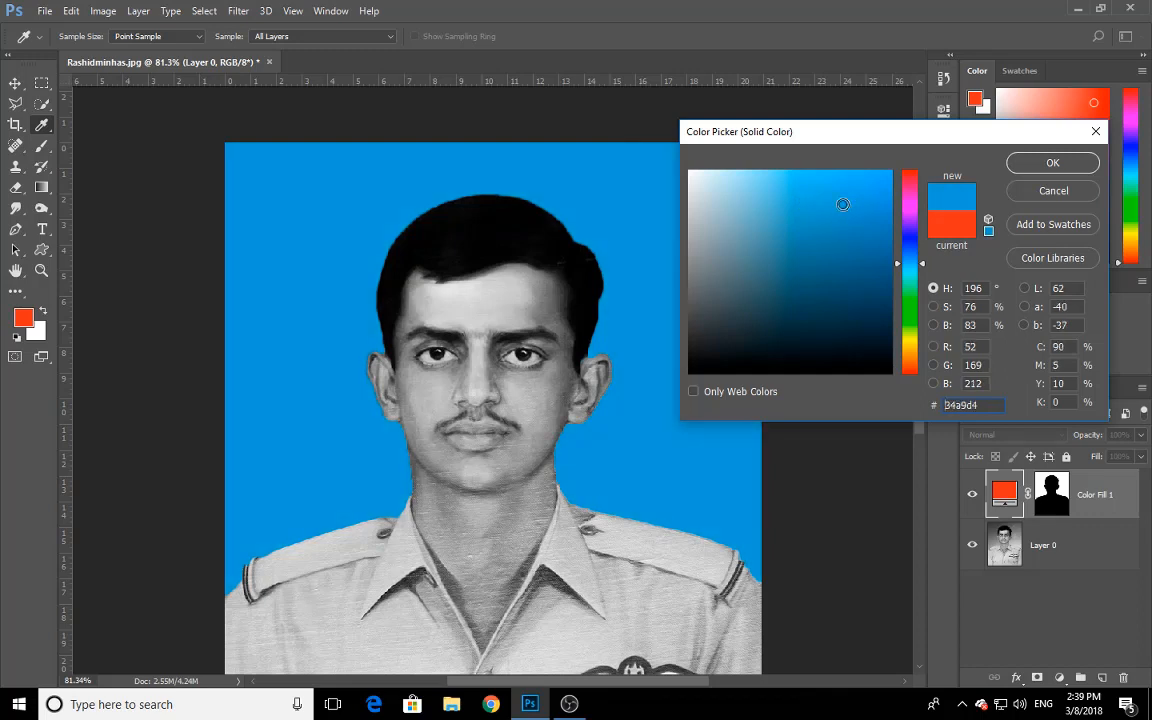
{"action": "left_click", "coordinate": [1033, 165]}
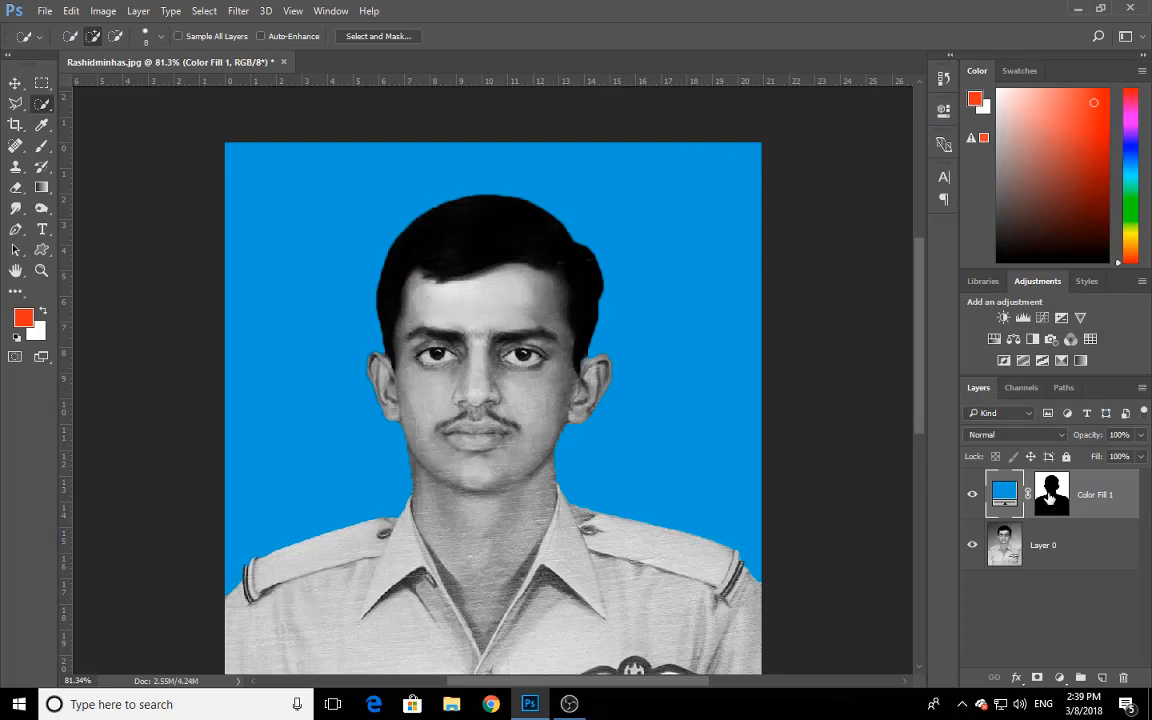
{"action": "left_click", "coordinate": [1055, 500]}
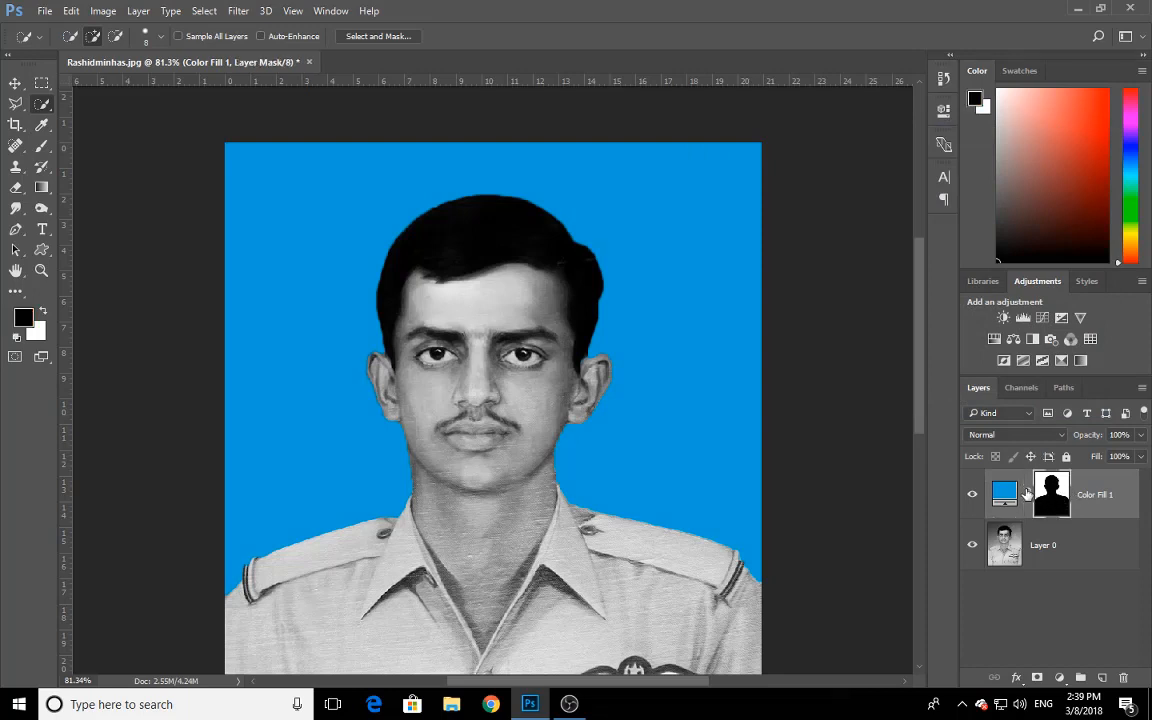
{"action": "left_click", "coordinate": [1010, 496]}
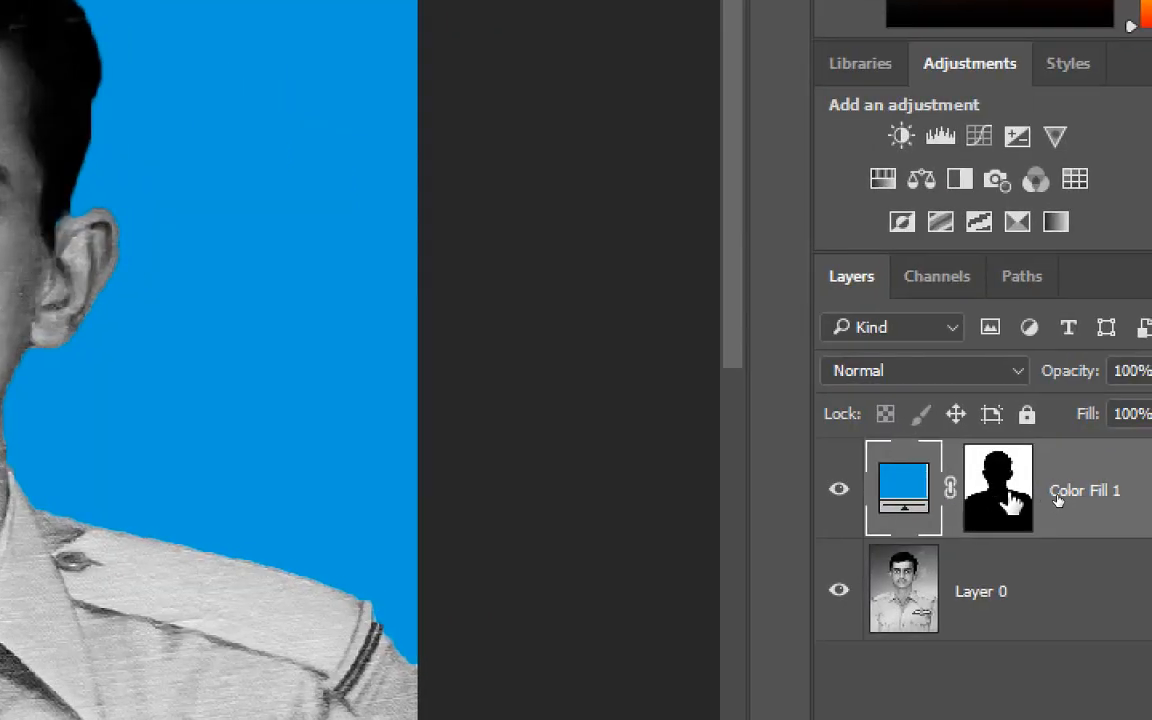
{"action": "left_click", "coordinate": [1057, 502]}
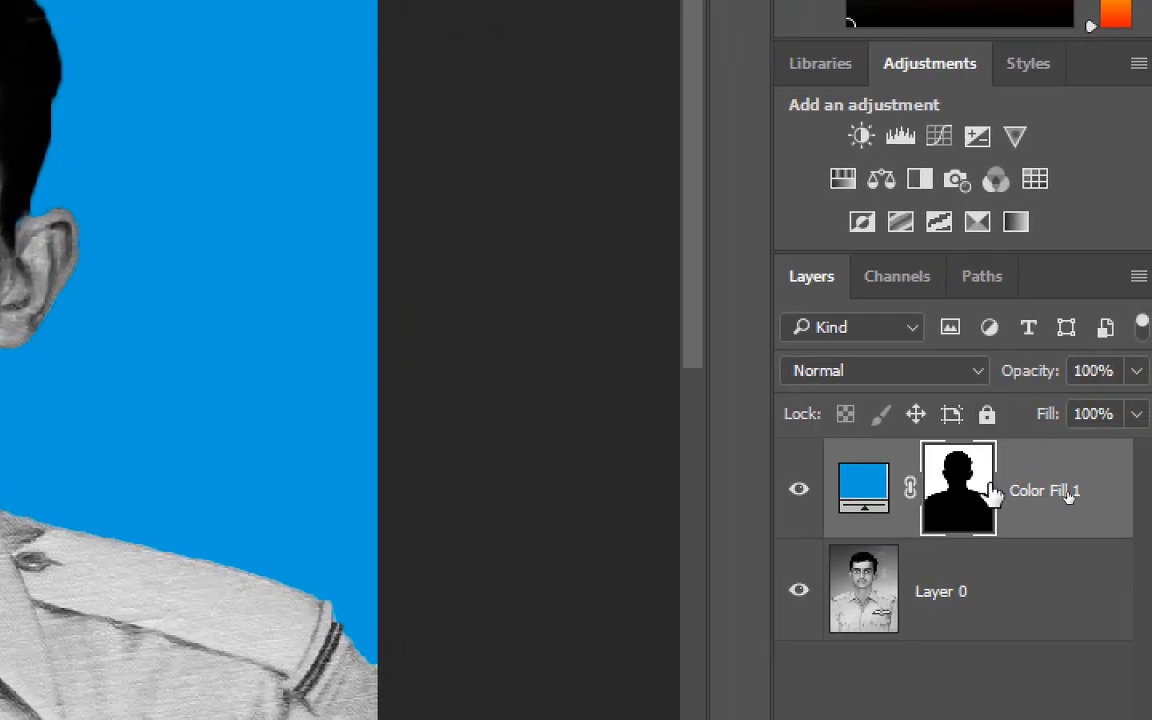
{"action": "left_click", "coordinate": [850, 494]}
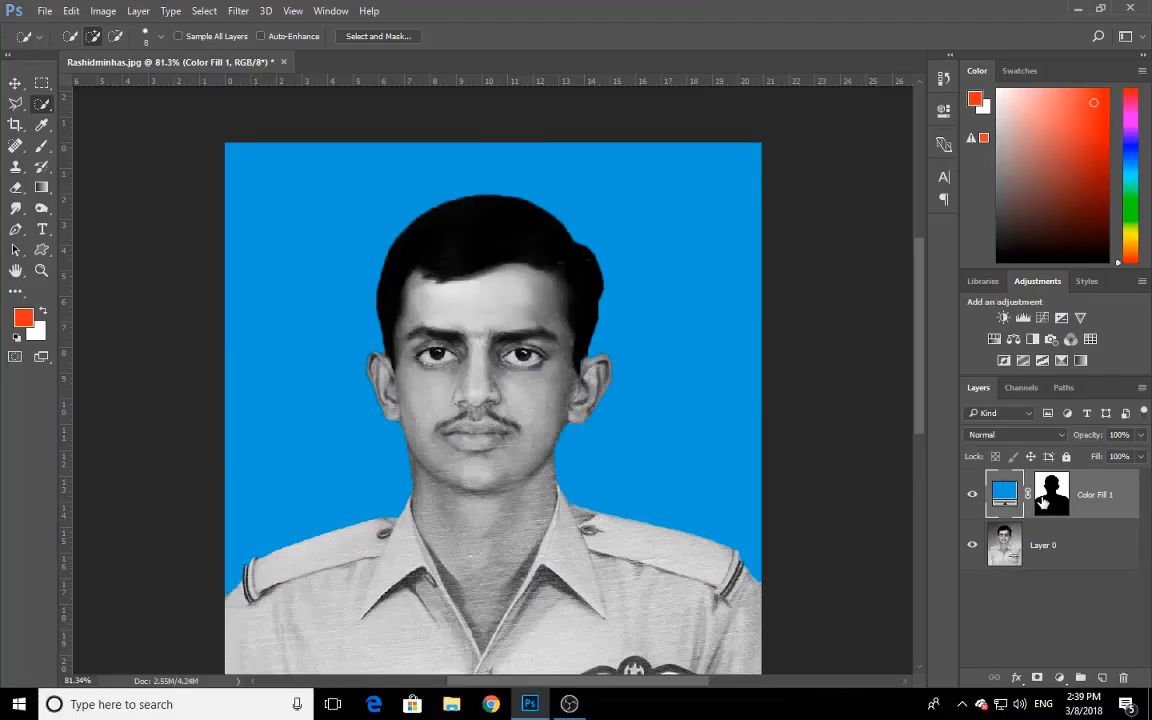
Set the blue fill layer's blend mode to Overlay and fit the whole portrait in view
{"action": "left_click", "coordinate": [1008, 441]}
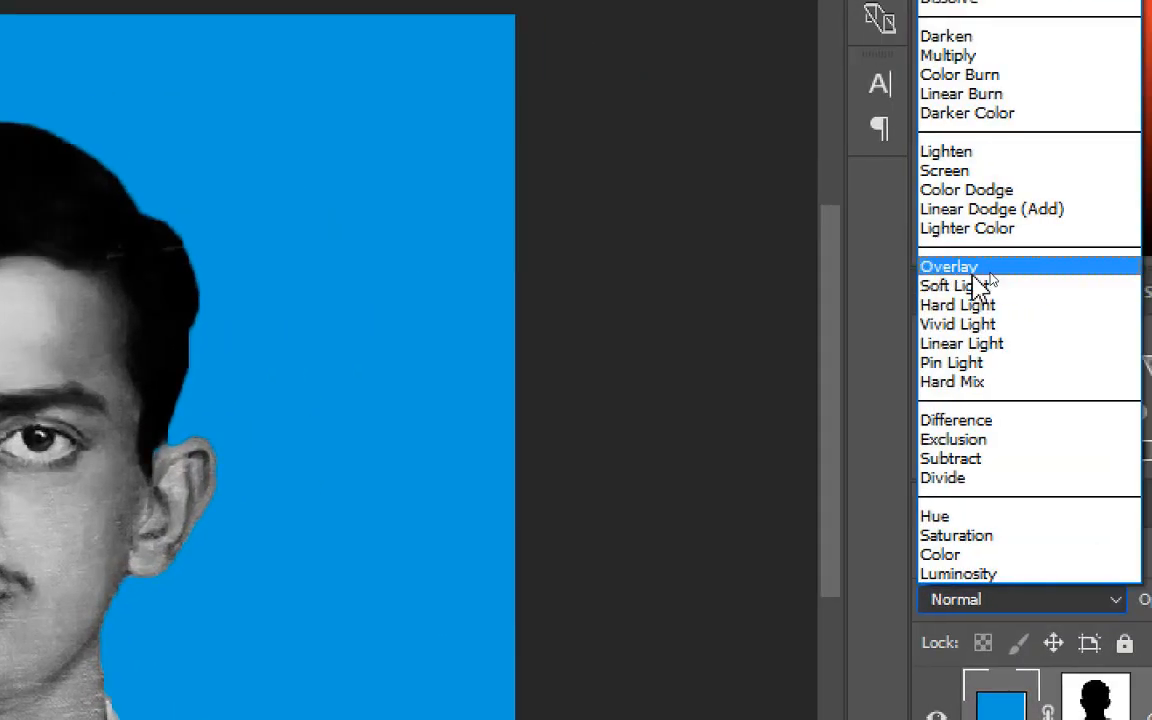
{"action": "left_click", "coordinate": [983, 268]}
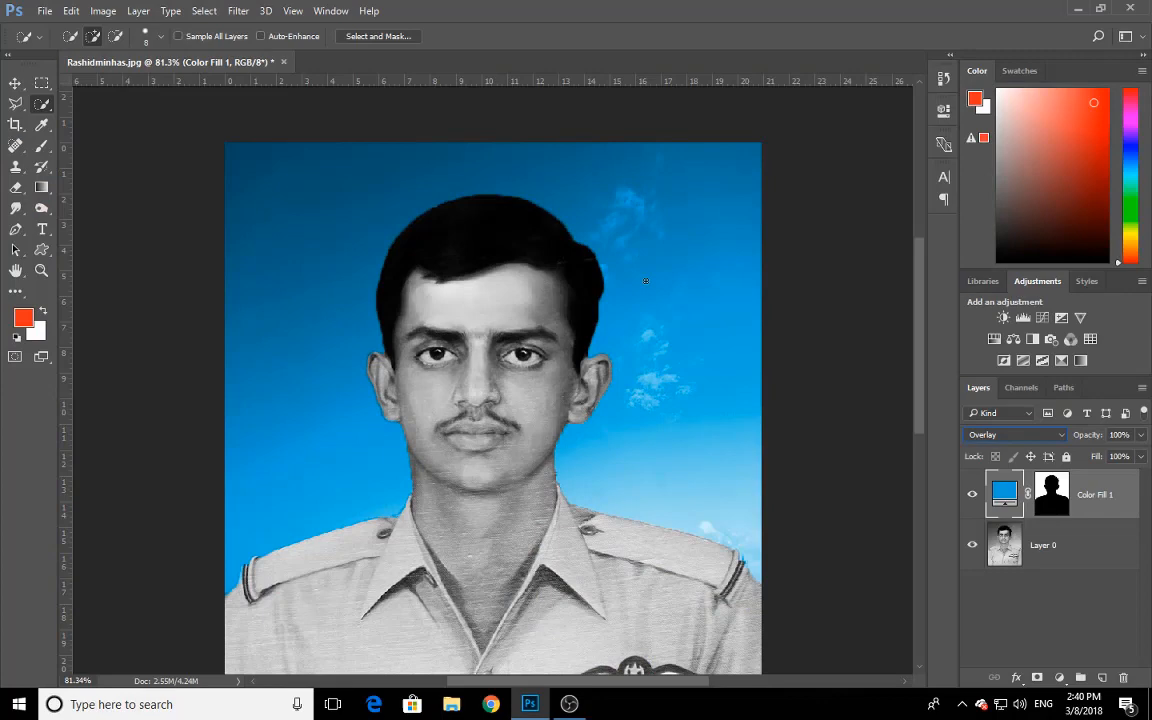
{"action": "key", "text": "ctrl+0"}
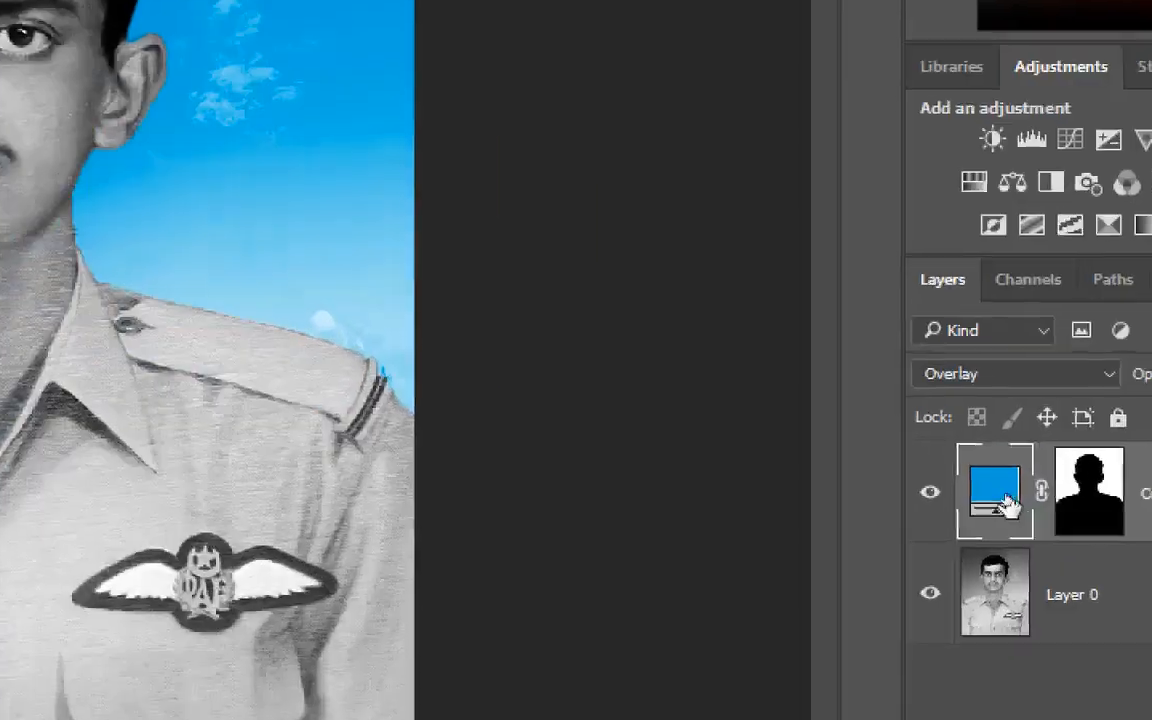
Change the background fill layer's color to the lighter blue 6dbfdd
{"action": "double_click", "coordinate": [1003, 497]}
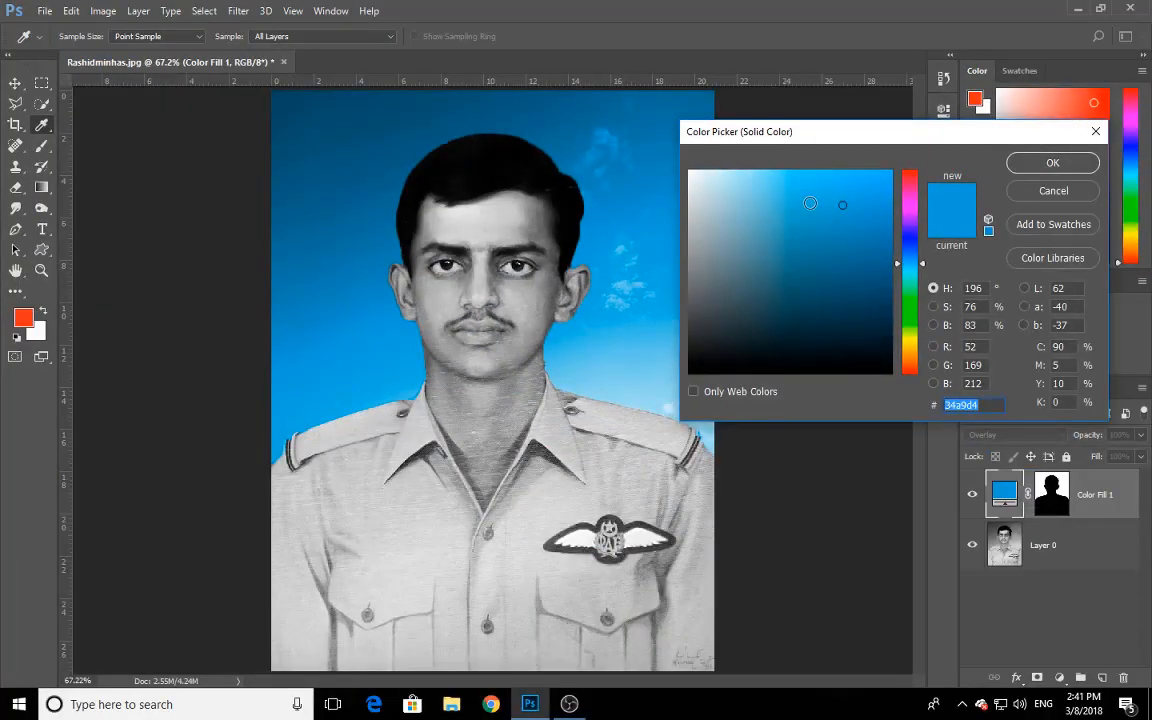
{"action": "mouse_move", "coordinate": [806, 203]}
{"action": "left_mouse_down"}
{"action": "mouse_move", "coordinate": [771, 204]}
{"action": "mouse_move", "coordinate": [771, 230]}
{"action": "mouse_move", "coordinate": [766, 217]}
{"action": "mouse_move", "coordinate": [794, 200]}
{"action": "mouse_move", "coordinate": [797, 180]}
{"action": "mouse_move", "coordinate": [791, 196]}
{"action": "left_mouse_up"}
{"action": "left_click", "coordinate": [820, 201]}
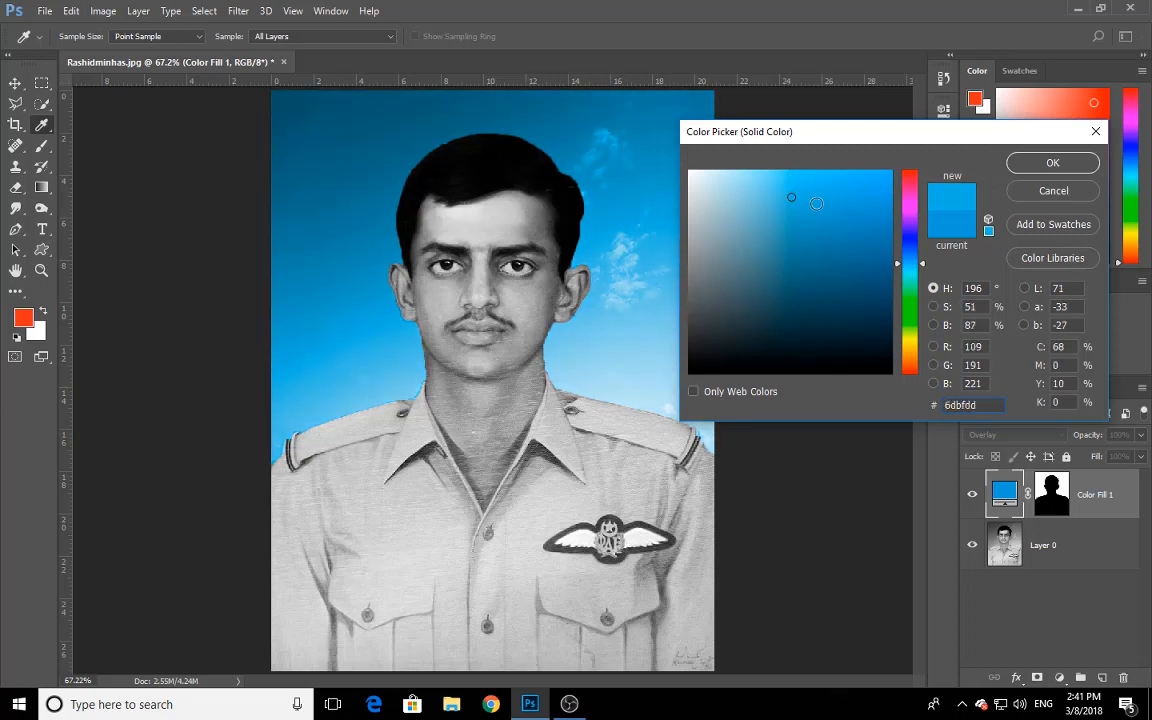
{"action": "left_click", "coordinate": [1052, 163]}
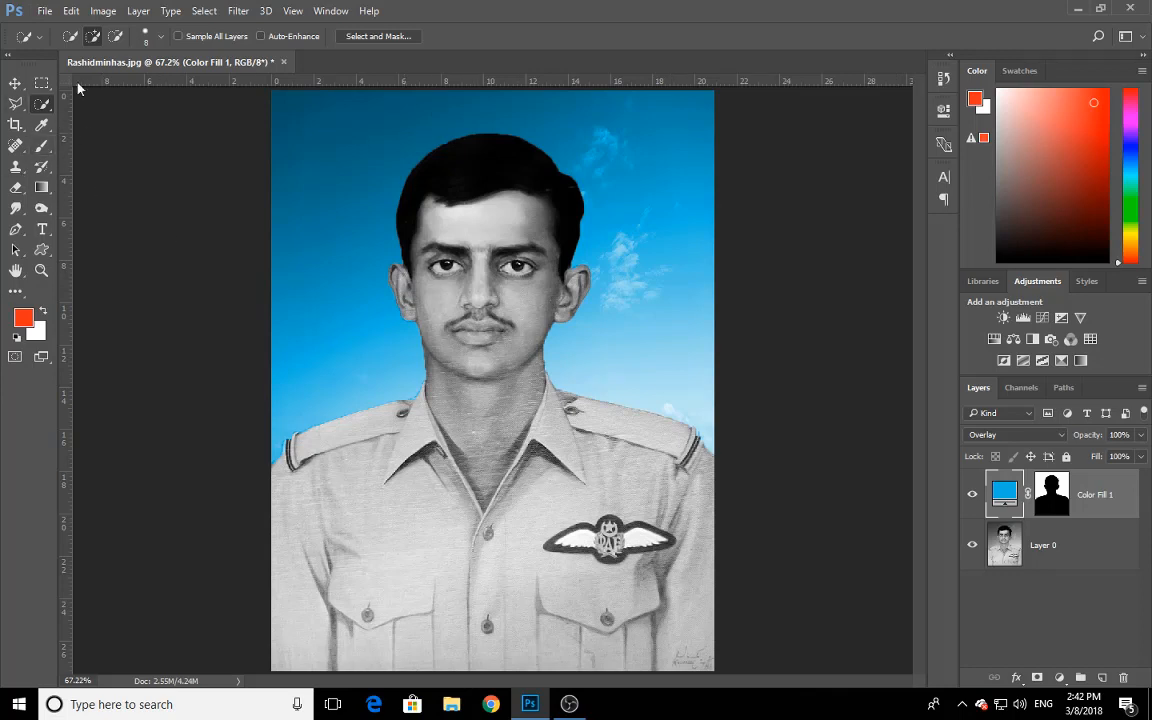
Paint a quick selection over the uniform shirt with the Quick Selection tool and a 150 px brush
{"action": "right_click", "coordinate": [48, 104]}
{"action": "left_click", "coordinate": [95, 106]}
{"action": "key", "text": "bracketright"}
{"action": "key", "text": "bracketright"}
{"action": "key", "text": "bracketright"}
{"action": "key", "text": "bracketright"}
{"action": "key", "text": "bracketright"}
{"action": "key", "text": "bracketright"}
{"action": "key", "text": "bracketright"}
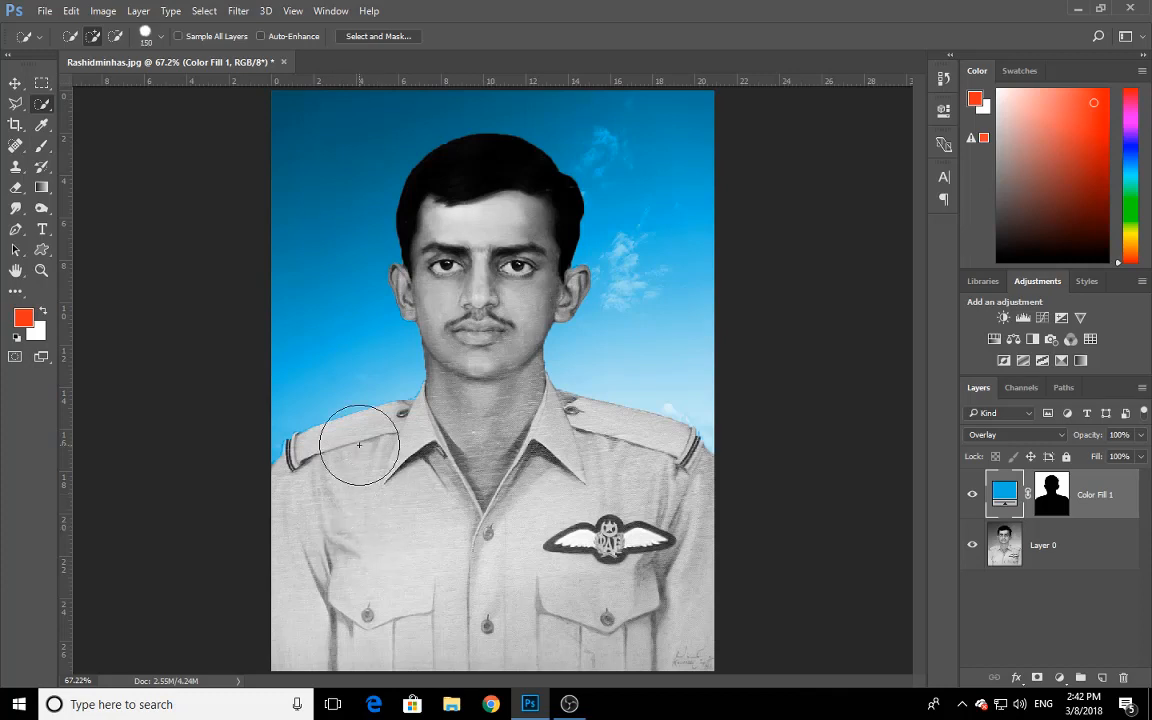
{"action": "left_click", "coordinate": [366, 544]}
{"action": "mouse_move", "coordinate": [366, 544]}
{"action": "left_mouse_down"}
{"action": "mouse_move", "coordinate": [373, 485]}
{"action": "mouse_move", "coordinate": [395, 469]}
{"action": "mouse_move", "coordinate": [391, 447]}
{"action": "mouse_move", "coordinate": [404, 435]}
{"action": "mouse_move", "coordinate": [386, 445]}
{"action": "mouse_move", "coordinate": [417, 514]}
{"action": "mouse_move", "coordinate": [478, 562]}
{"action": "mouse_move", "coordinate": [553, 540]}
{"action": "mouse_move", "coordinate": [527, 540]}
{"action": "mouse_move", "coordinate": [614, 463]}
{"action": "mouse_move", "coordinate": [686, 455]}
{"action": "left_mouse_up"}
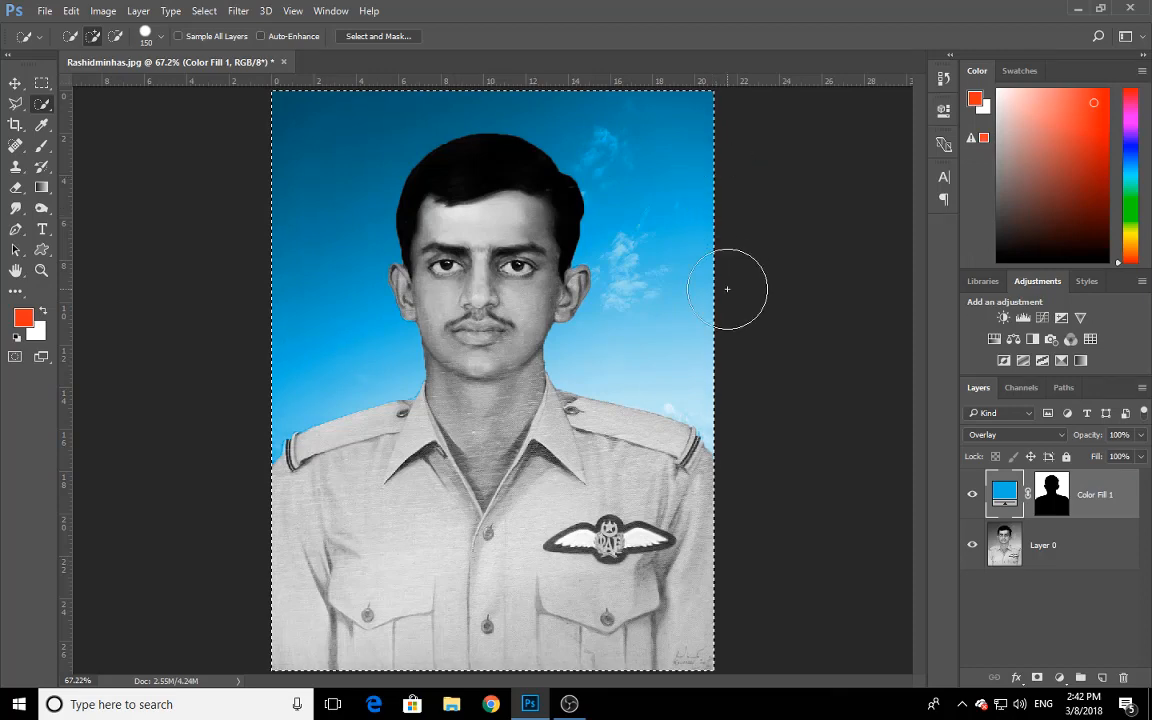
Subtract the upper background, hair and face from the selection down to the shoulder line
{"action": "mouse_move", "coordinate": [738, 134]}
{"action": "left_mouse_down"}
{"action": "mouse_move", "coordinate": [669, 166]}
{"action": "mouse_move", "coordinate": [661, 246]}
{"action": "mouse_move", "coordinate": [687, 372]}
{"action": "mouse_move", "coordinate": [741, 416]}
{"action": "mouse_move", "coordinate": [714, 440]}
{"action": "left_mouse_up"}
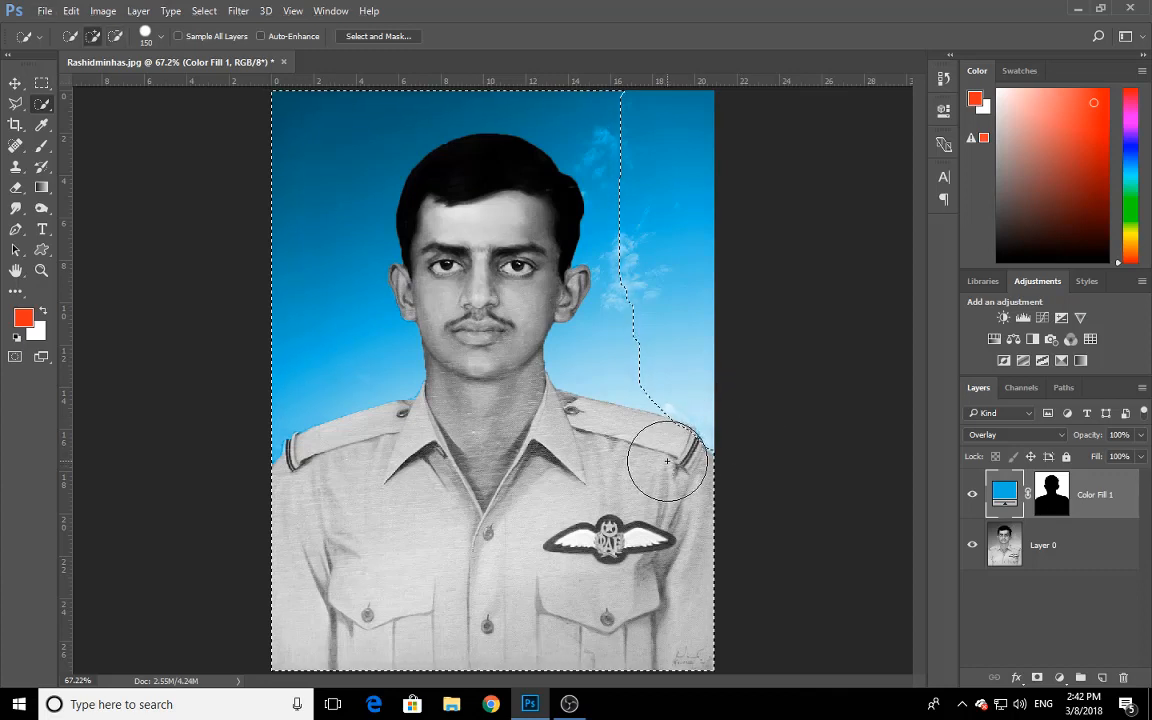
{"action": "scroll", "coordinate": [629, 419], "scroll_direction": "up", "scroll_amount": 2}
{"action": "mouse_move", "coordinate": [654, 246]}
{"action": "left_mouse_down"}
{"action": "mouse_move", "coordinate": [622, 321]}
{"action": "mouse_move", "coordinate": [741, 301]}
{"action": "mouse_move", "coordinate": [657, 320]}
{"action": "mouse_move", "coordinate": [588, 361]}
{"action": "mouse_move", "coordinate": [586, 343]}
{"action": "mouse_move", "coordinate": [693, 180]}
{"action": "mouse_move", "coordinate": [654, 223]}
{"action": "mouse_move", "coordinate": [737, 211]}
{"action": "mouse_move", "coordinate": [770, 180]}
{"action": "mouse_move", "coordinate": [664, 223]}
{"action": "mouse_move", "coordinate": [547, 307]}
{"action": "mouse_move", "coordinate": [664, 166]}
{"action": "mouse_move", "coordinate": [568, 249]}
{"action": "left_mouse_up"}
{"action": "left_click", "coordinate": [736, 301], "text": "alt"}
{"action": "scroll", "coordinate": [661, 252], "scroll_direction": "up", "scroll_amount": 3}
{"action": "scroll", "coordinate": [655, 269], "scroll_direction": "up", "scroll_amount": 2}
{"action": "left_click_drag", "start_coordinate": [643, 230], "coordinate": [519, 332]}
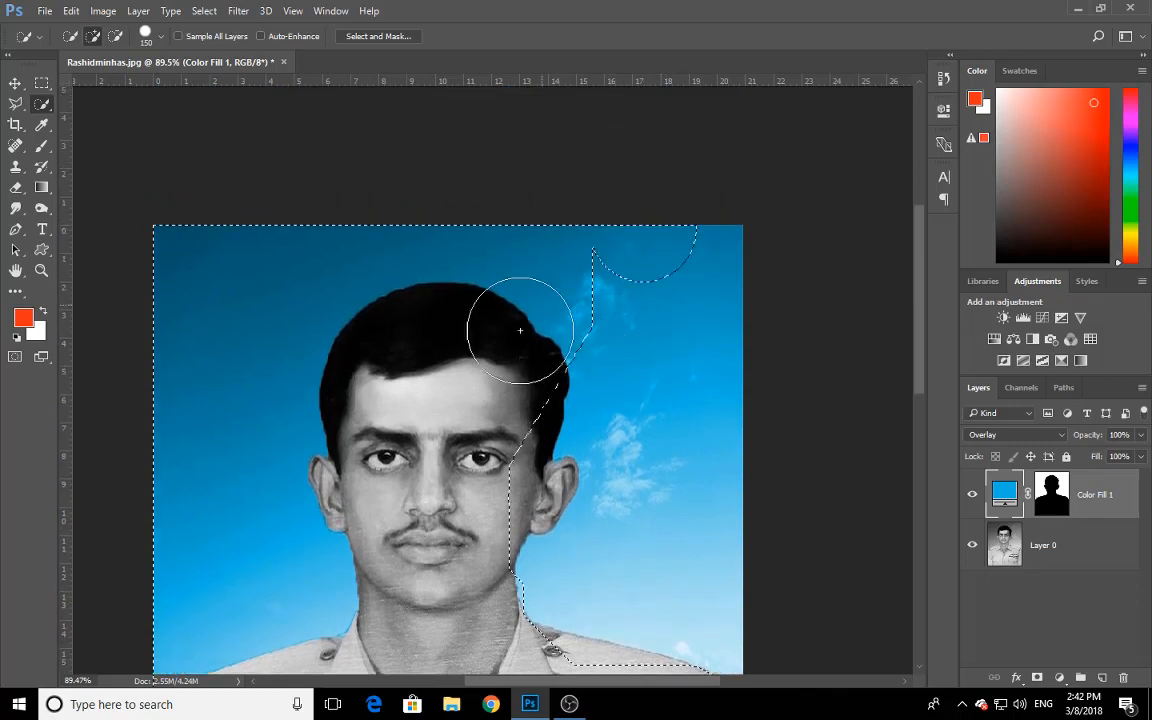
{"action": "mouse_move", "coordinate": [651, 275]}
{"action": "left_mouse_down"}
{"action": "mouse_move", "coordinate": [545, 342]}
{"action": "mouse_move", "coordinate": [432, 465]}
{"action": "left_mouse_up"}
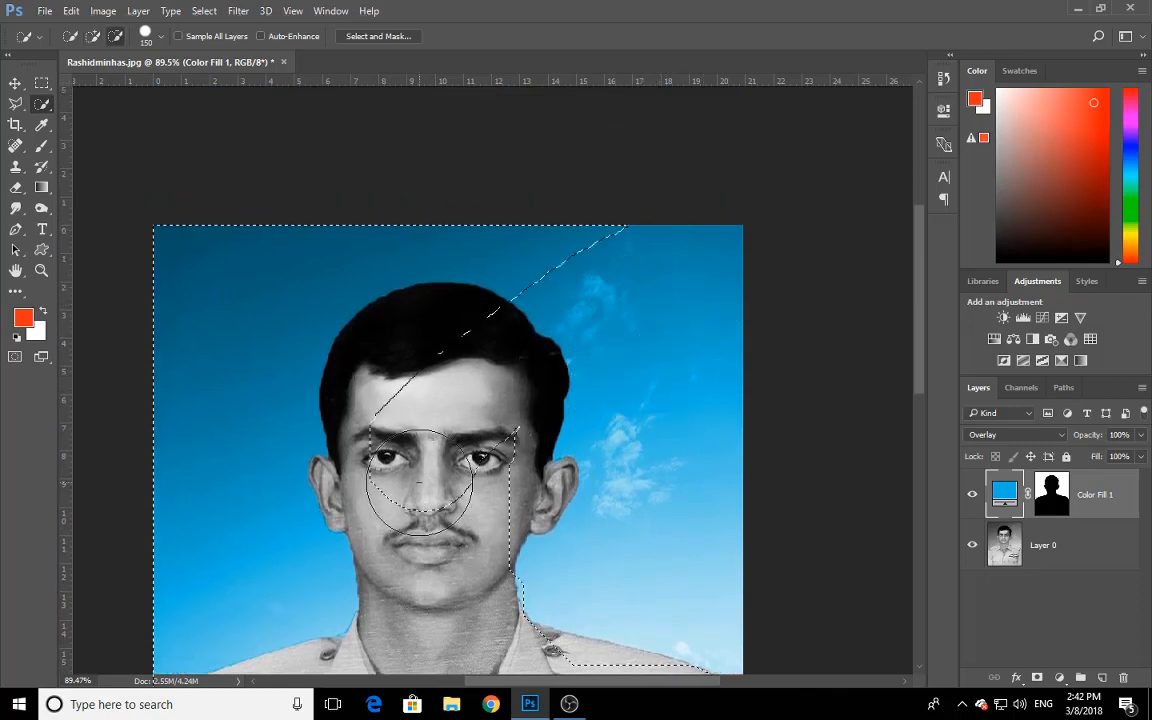
{"action": "left_click_drag", "start_coordinate": [575, 380], "coordinate": [422, 485]}
{"action": "mouse_move", "coordinate": [659, 191]}
{"action": "left_mouse_down"}
{"action": "mouse_move", "coordinate": [435, 306]}
{"action": "mouse_move", "coordinate": [321, 437]}
{"action": "mouse_move", "coordinate": [373, 424]}
{"action": "mouse_move", "coordinate": [374, 529]}
{"action": "mouse_move", "coordinate": [412, 525]}
{"action": "left_mouse_up"}
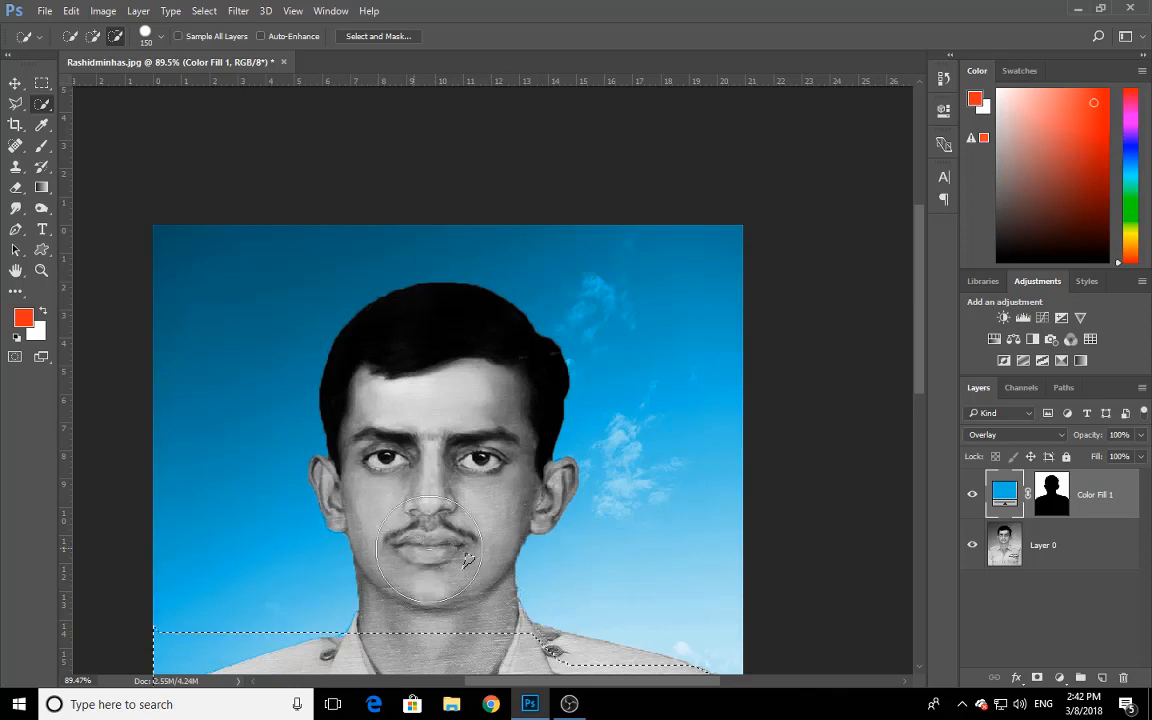
Add the missing parts of the shoulder and collar on the badge side to the shirt selection
{"action": "scroll", "coordinate": [540, 506], "scroll_direction": "down", "scroll_amount": 3}
{"action": "mouse_move", "coordinate": [541, 500]}
{"action": "left_mouse_down"}
{"action": "mouse_move", "coordinate": [575, 522]}
{"action": "mouse_move", "coordinate": [638, 529]}
{"action": "left_mouse_up"}
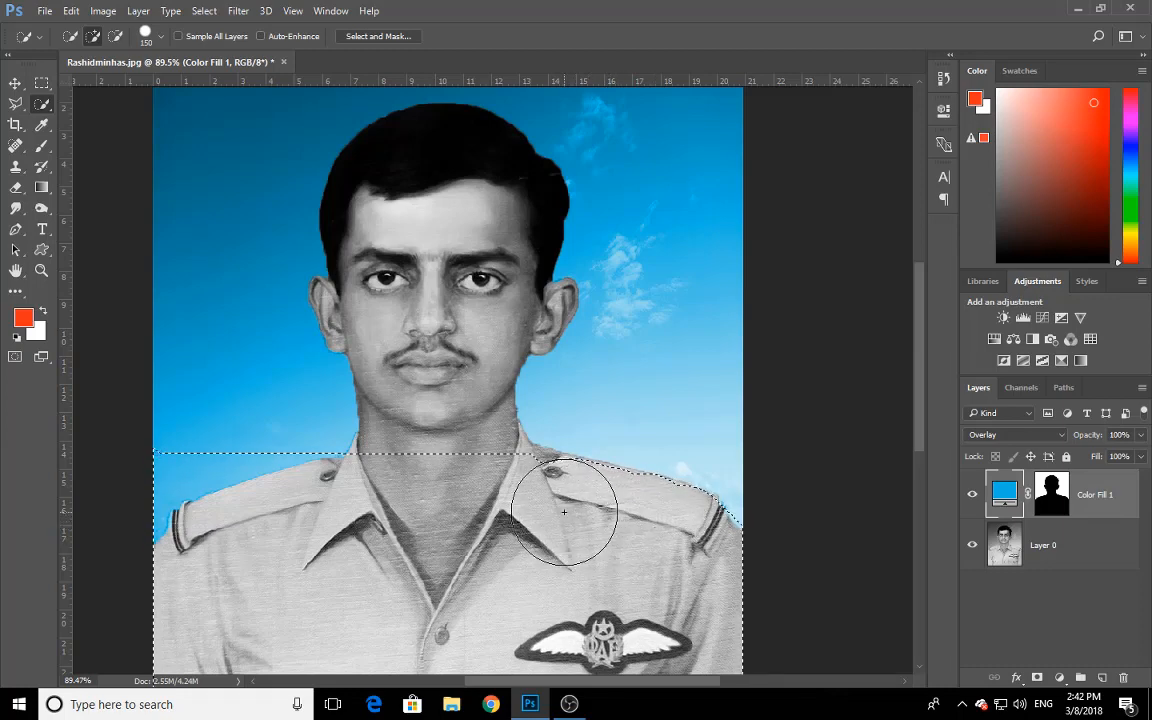
{"action": "left_click", "coordinate": [526, 501]}
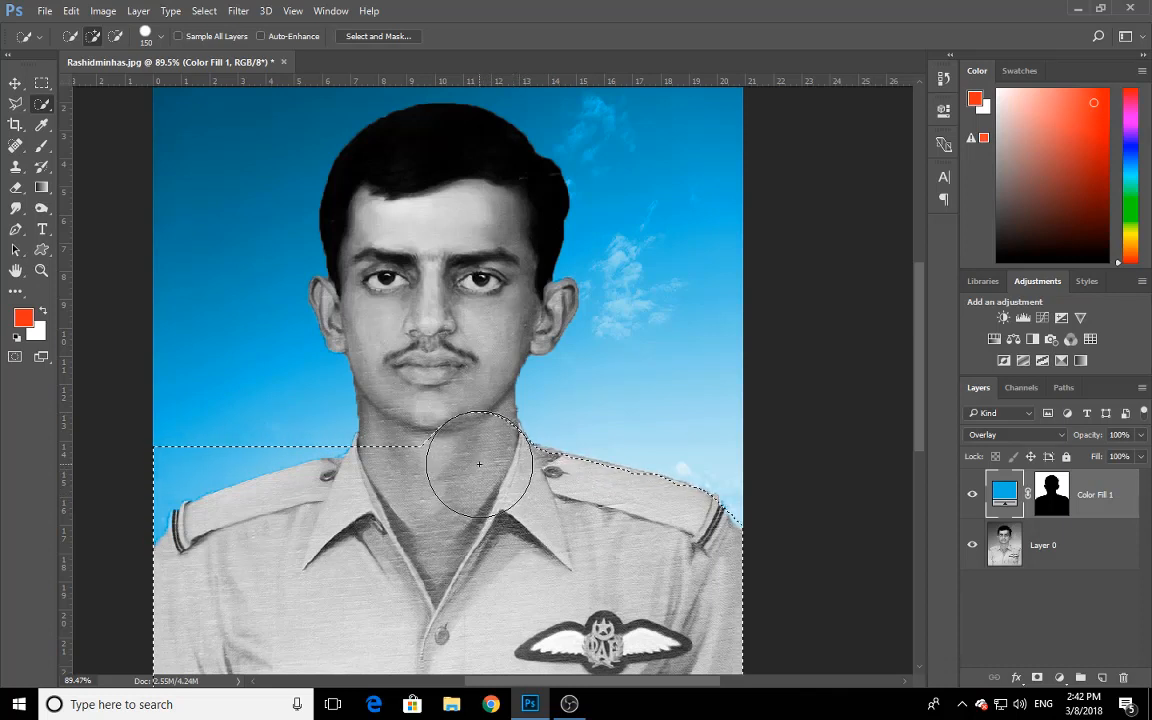
Subtract the neck down to the V opening, reducing the brush to 45 px, and undo the stray cut into the shirt front
{"action": "key", "text": "alt"}
{"action": "mouse_move", "coordinate": [476, 402]}
{"action": "left_mouse_down"}
{"action": "mouse_move", "coordinate": [440, 335]}
{"action": "mouse_move", "coordinate": [425, 340]}
{"action": "mouse_move", "coordinate": [449, 419]}
{"action": "left_mouse_up"}
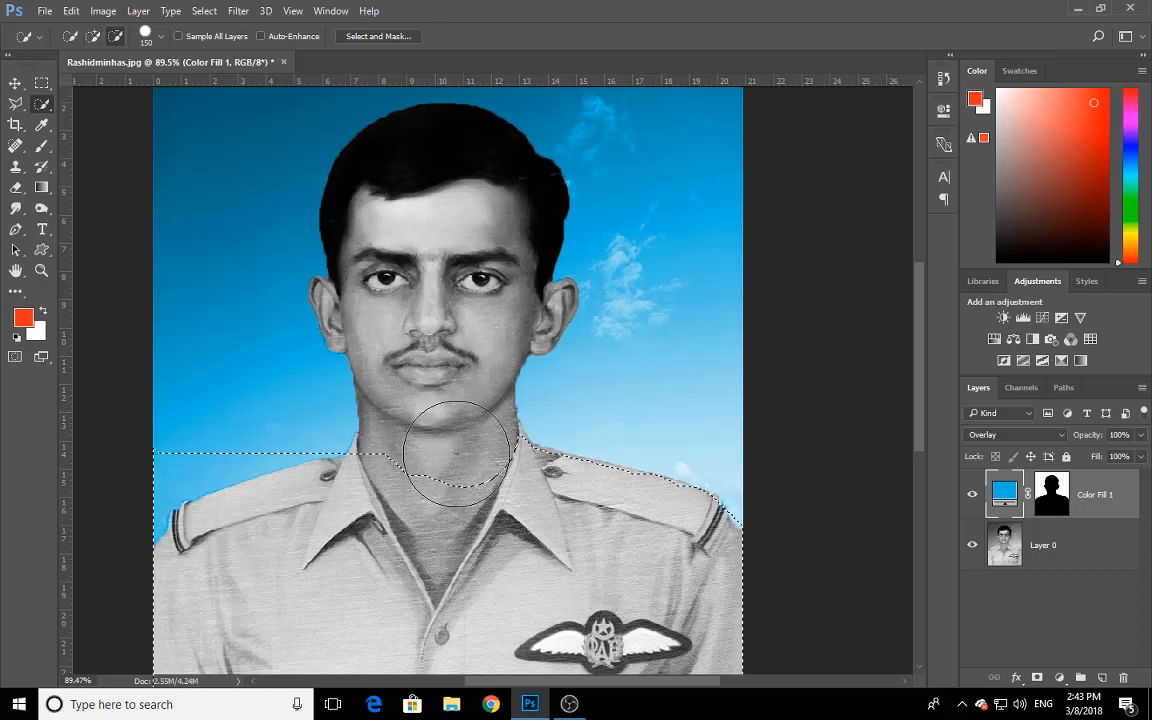
{"action": "left_click", "coordinate": [423, 522], "text": "alt"}
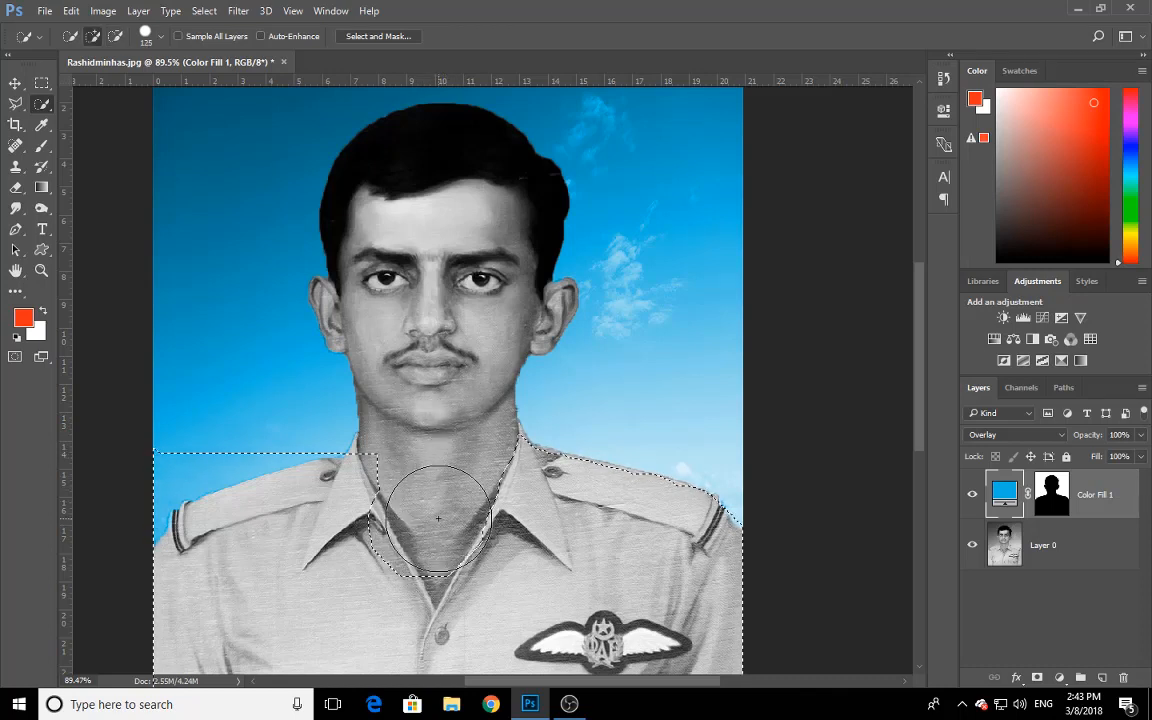
{"action": "key", "text": "bracketleft"}
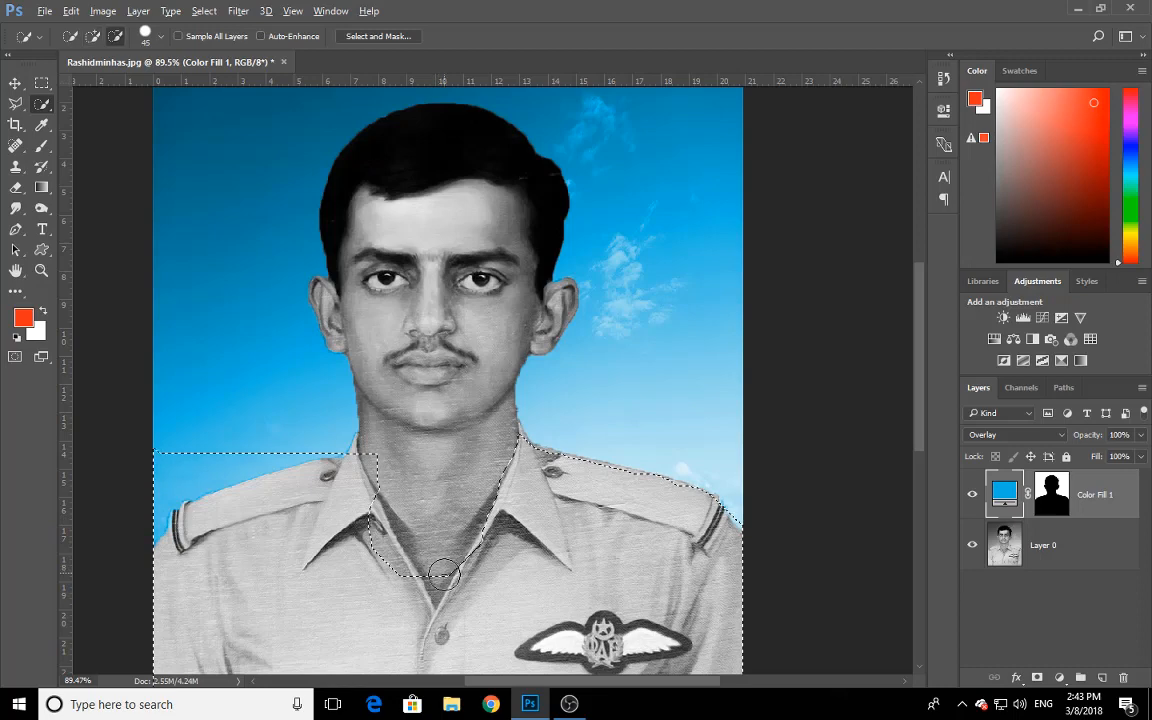
{"action": "left_click", "coordinate": [436, 574], "text": "alt"}
{"action": "left_click", "coordinate": [434, 590], "text": "alt"}
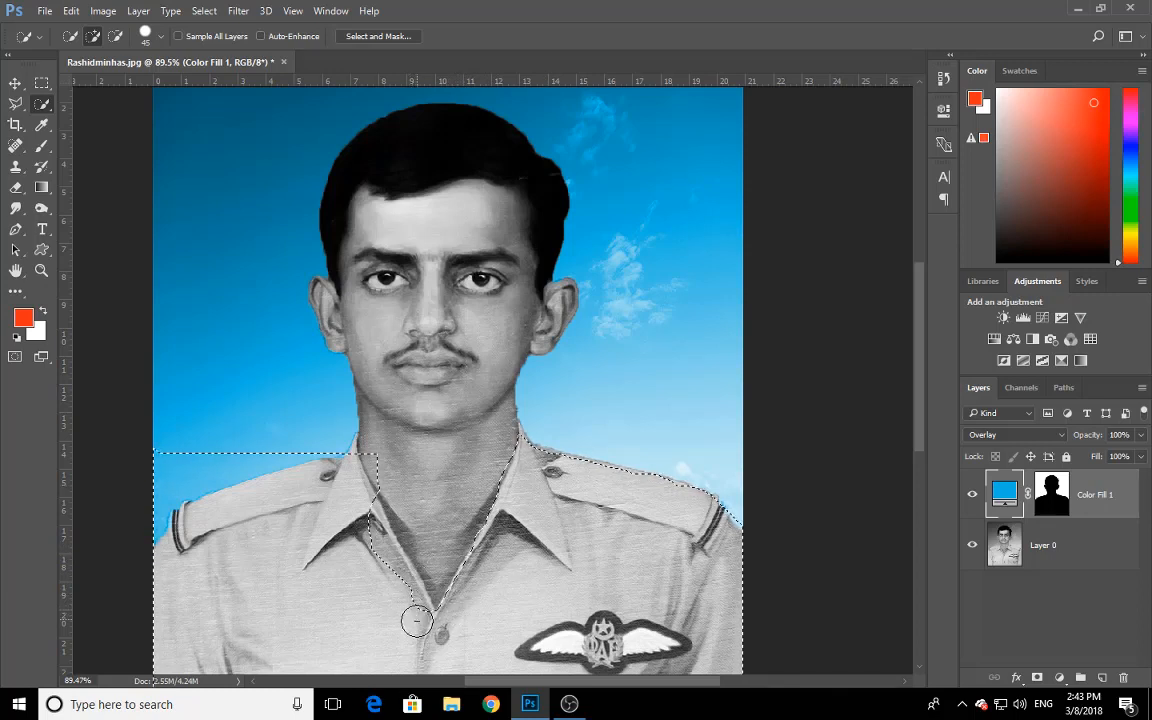
{"action": "left_click", "coordinate": [414, 622], "text": "alt"}
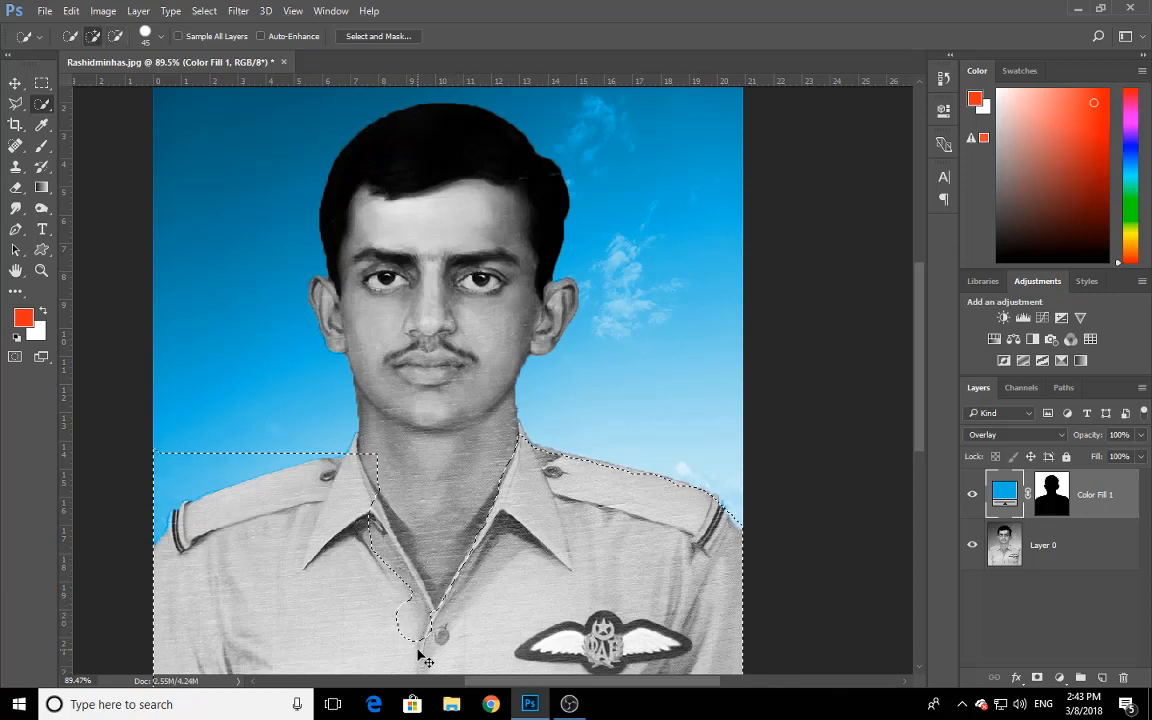
{"action": "key", "text": "ctrl+z"}
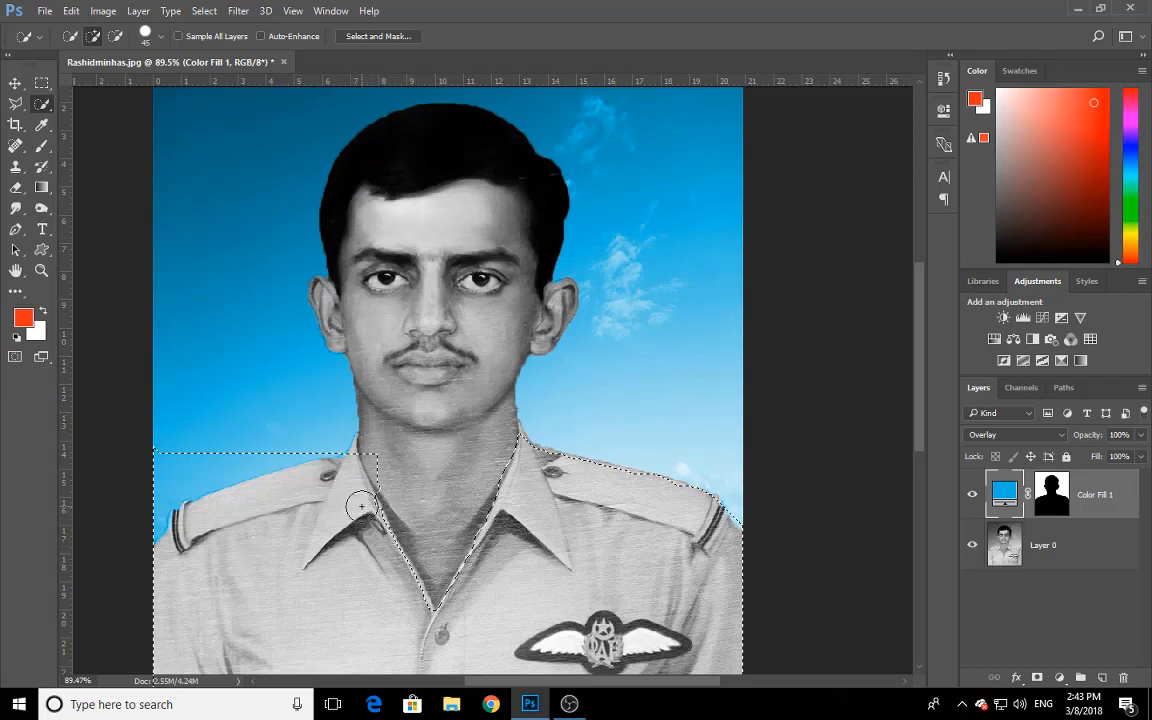
Refine the selection along the inner collar edge opposite the badge, adding shirt fabric and subtracting the remaining neck skin
{"action": "scroll", "coordinate": [366, 531], "scroll_direction": "up", "scroll_amount": 7, "text": "alt"}
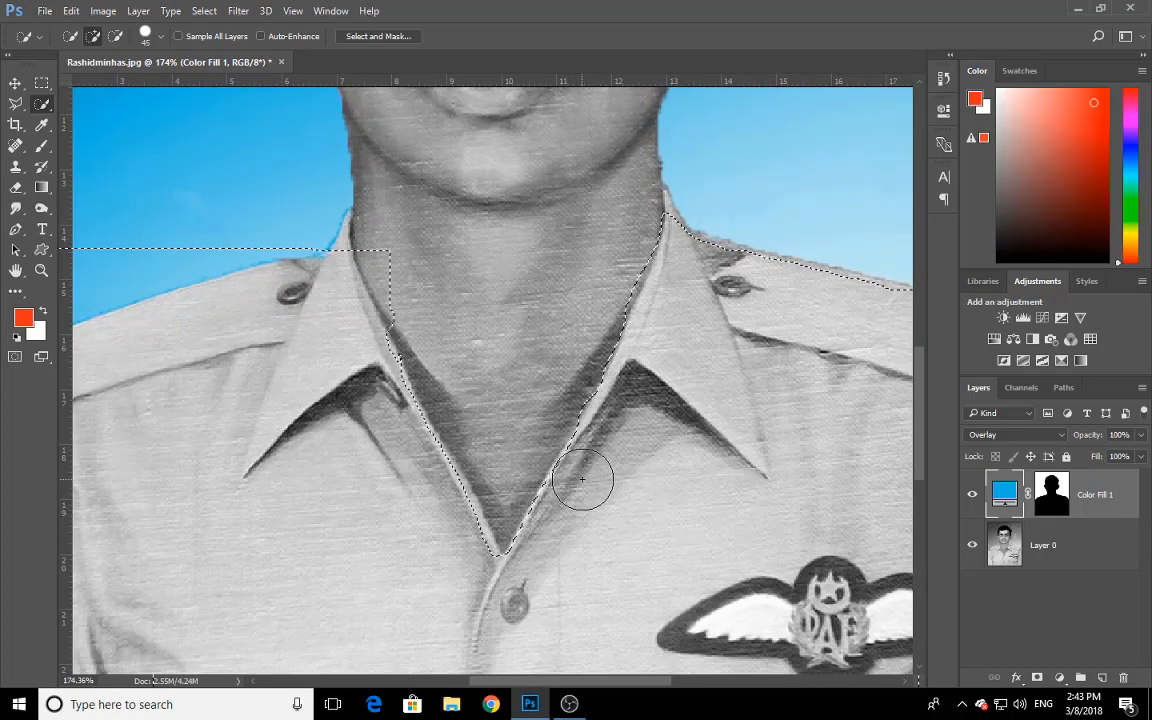
{"action": "key", "text": "alt"}
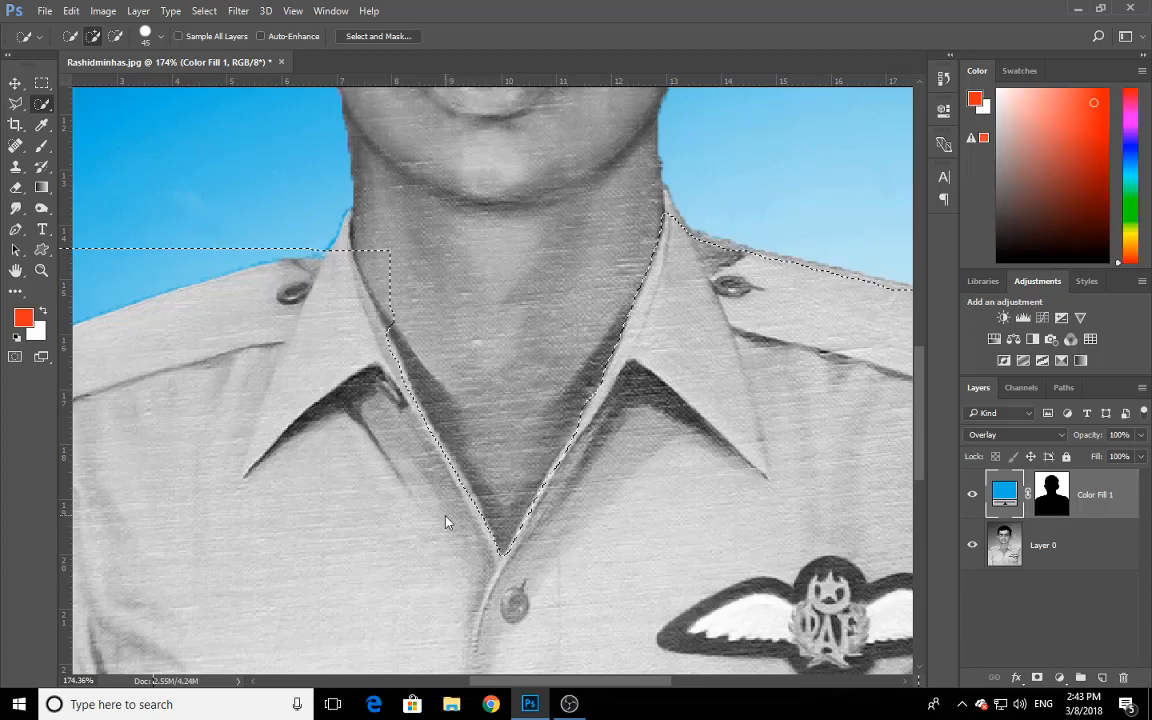
{"action": "left_click", "coordinate": [450, 518]}
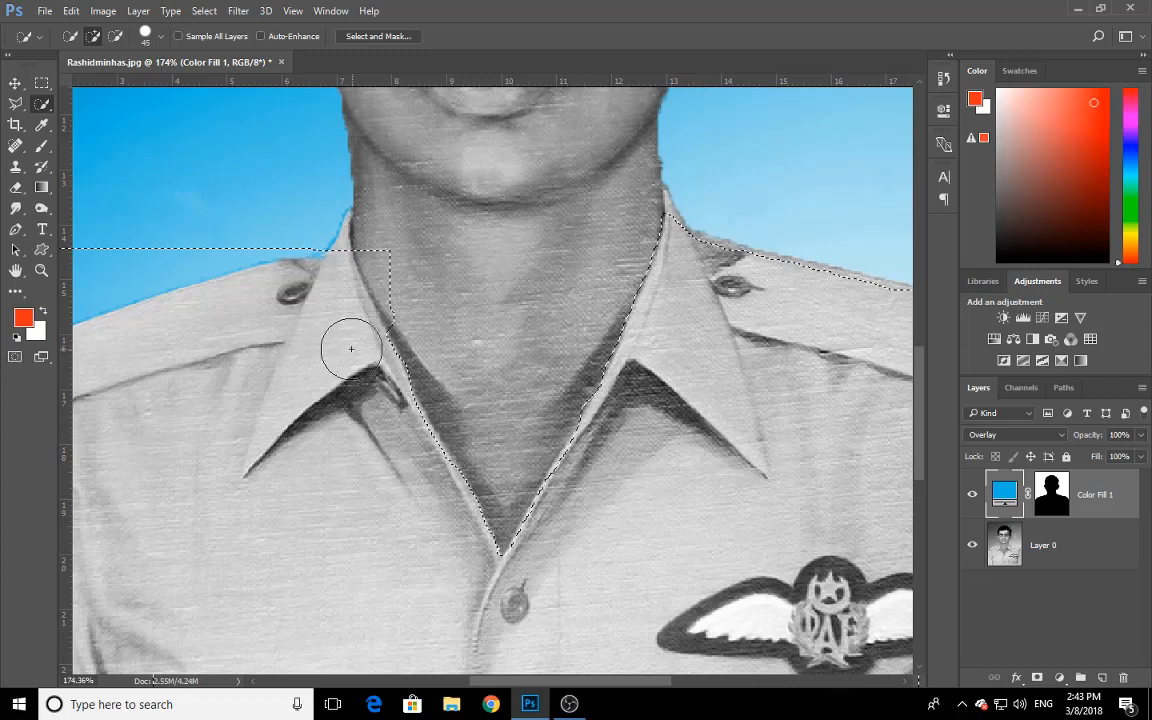
{"action": "left_click", "coordinate": [410, 302], "text": "alt"}
{"action": "left_click", "coordinate": [400, 277], "text": "alt"}
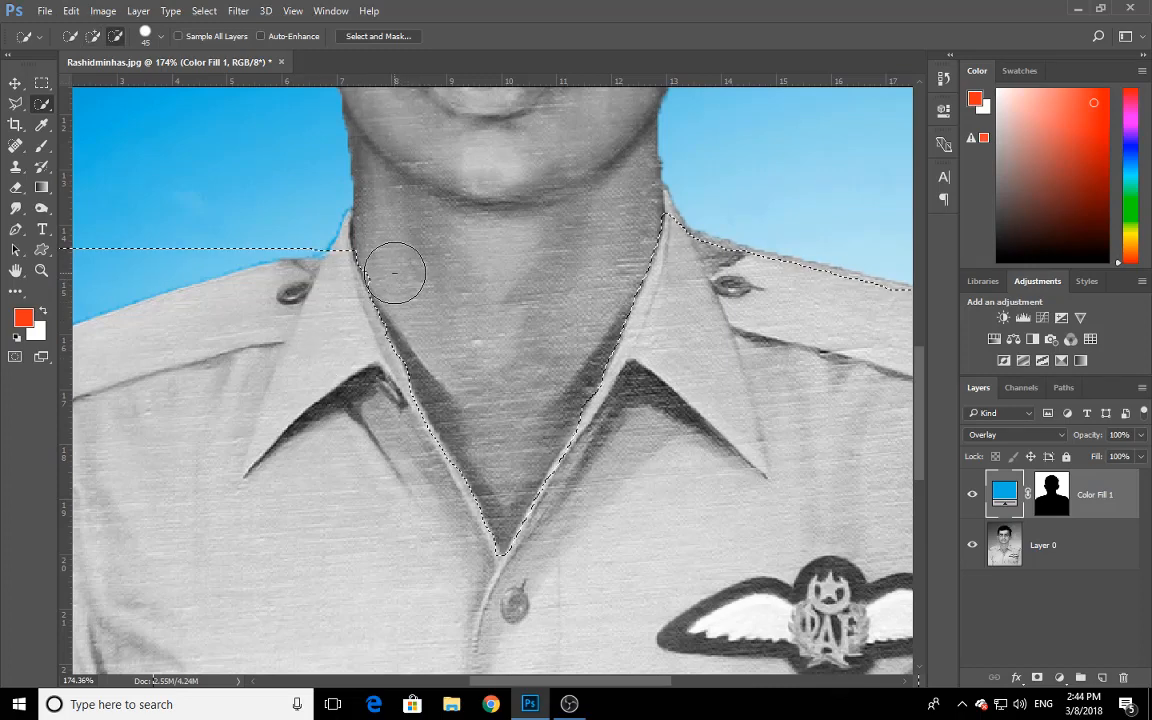
Add the upper tip of the collar opposite the badge to the selection and subtract the neck and sky around it
{"action": "scroll", "coordinate": [386, 257], "scroll_direction": "up", "scroll_amount": 3}
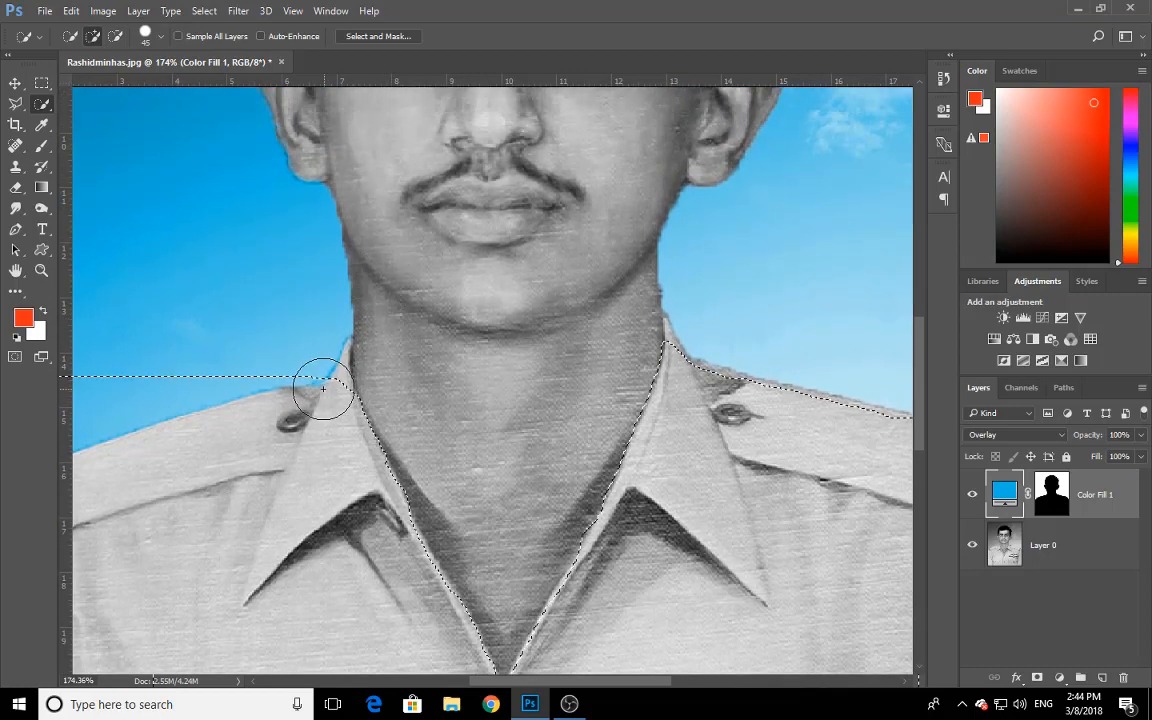
{"action": "left_click", "coordinate": [316, 379]}
{"action": "left_click", "coordinate": [318, 375]}
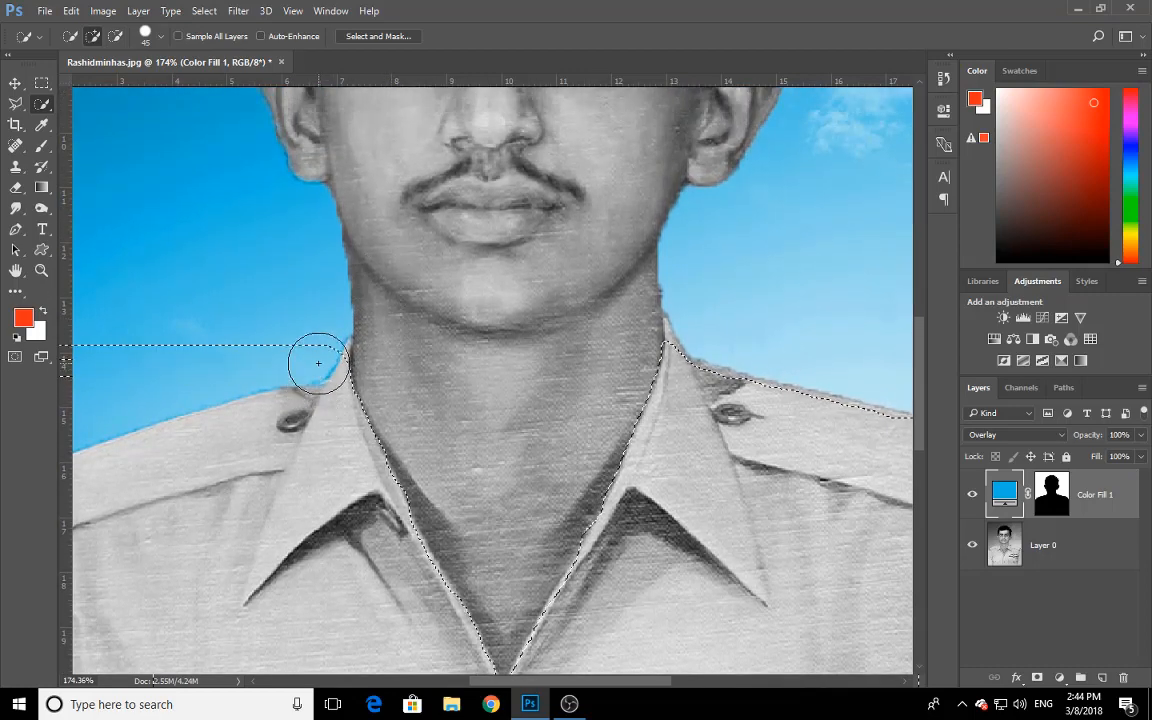
{"action": "left_click", "coordinate": [319, 356]}
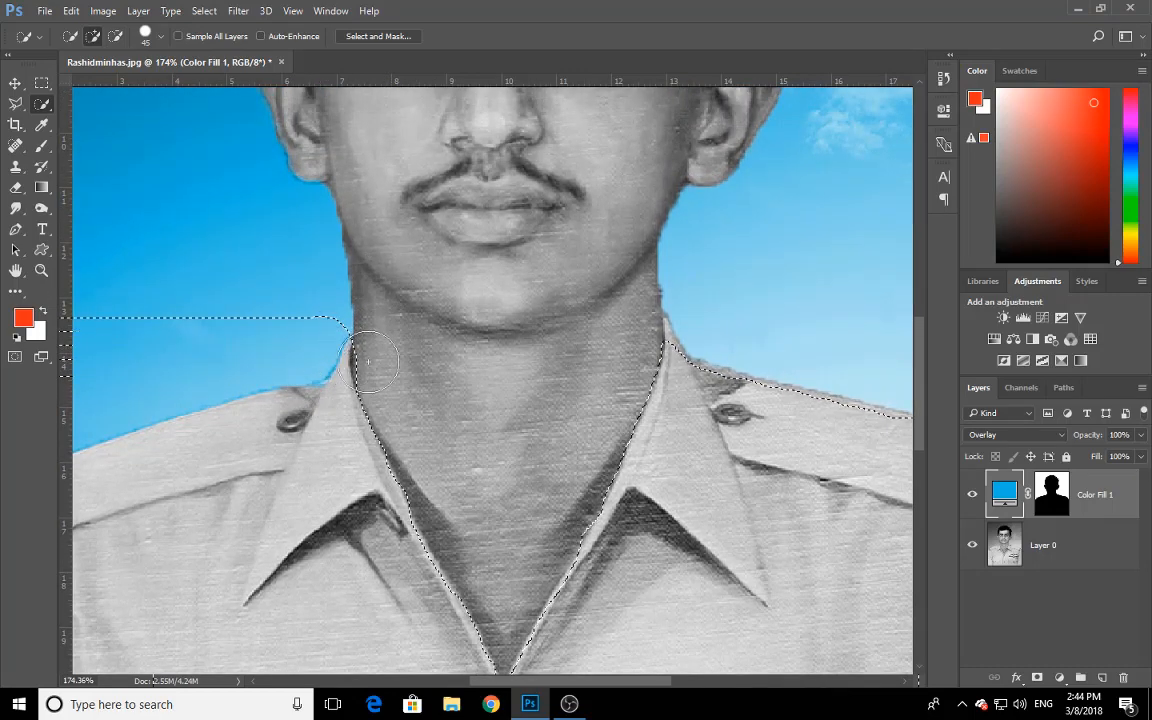
{"action": "key", "text": "alt"}
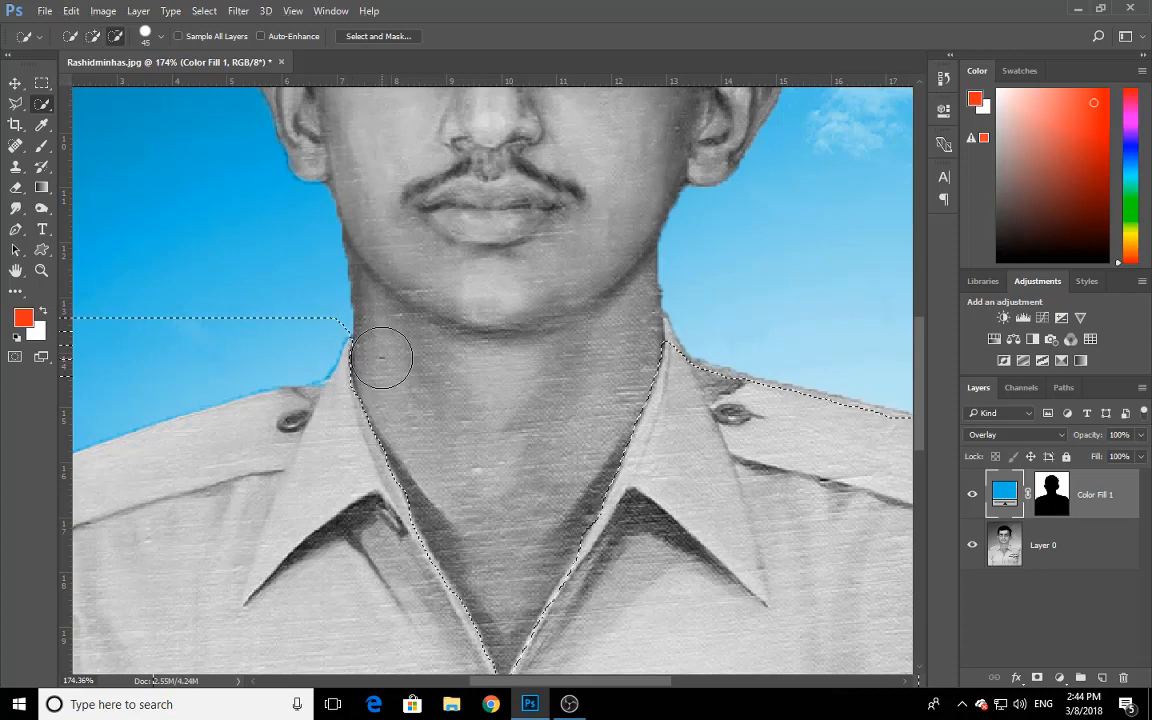
{"action": "left_click", "coordinate": [381, 365], "text": "alt"}
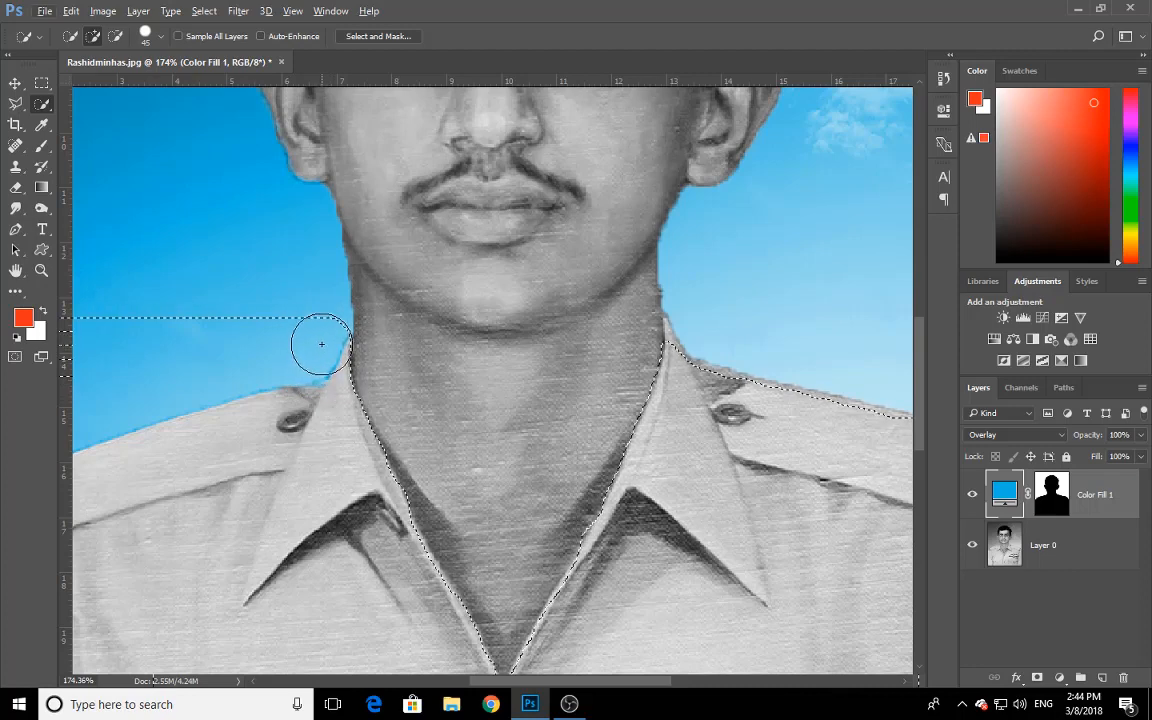
{"action": "key", "text": "alt"}
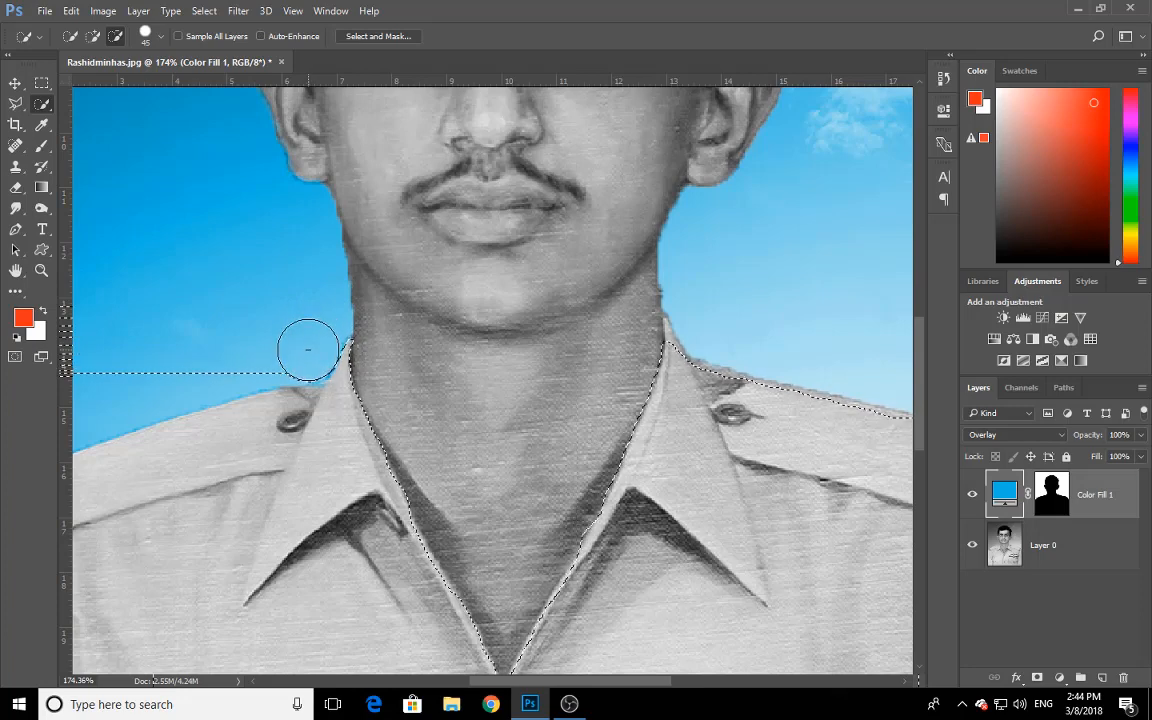
{"action": "left_click", "coordinate": [305, 355]}
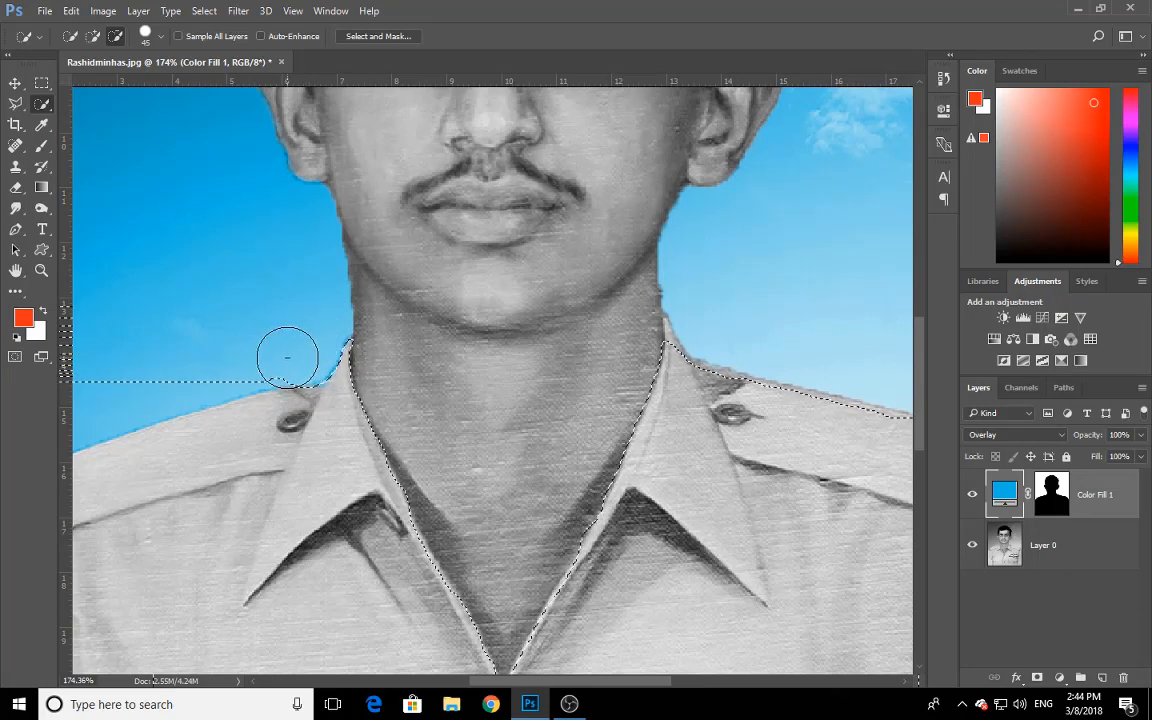
Subtract the sky above the shoulder opposite the badge from the selection, out to the picture's edge
{"action": "left_click_drag", "start_coordinate": [218, 470], "coordinate": [432, 462]}
{"action": "left_click", "coordinate": [459, 344]}
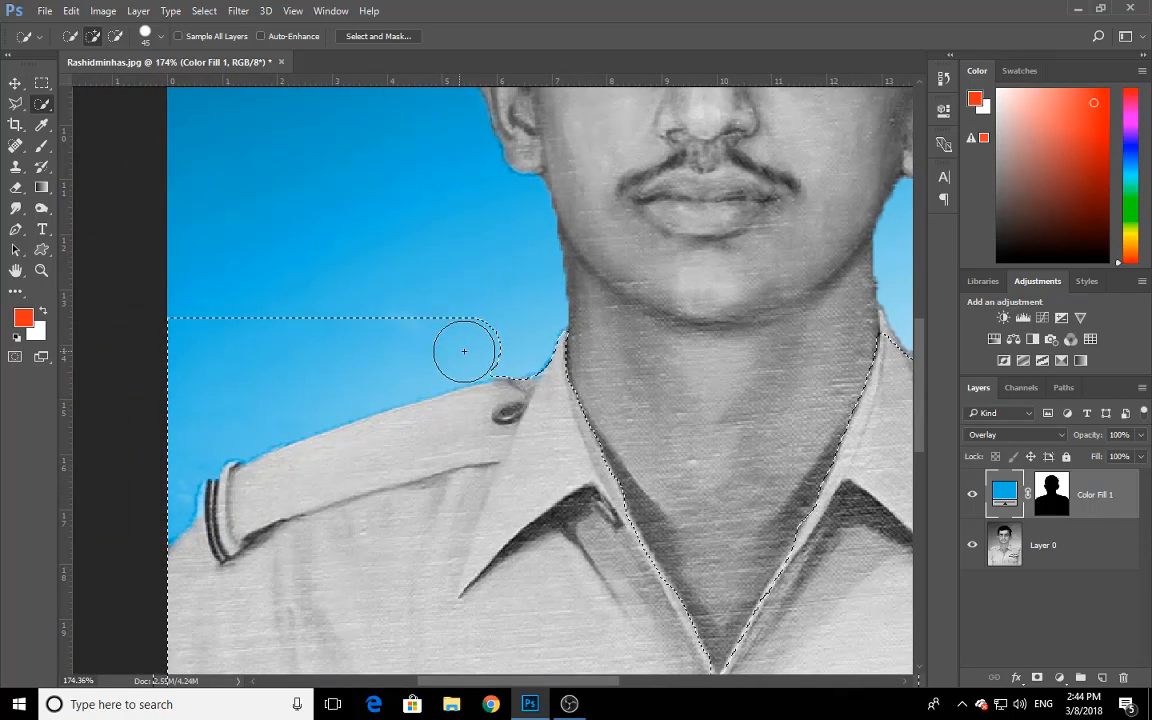
{"action": "left_click", "coordinate": [481, 346], "text": "alt"}
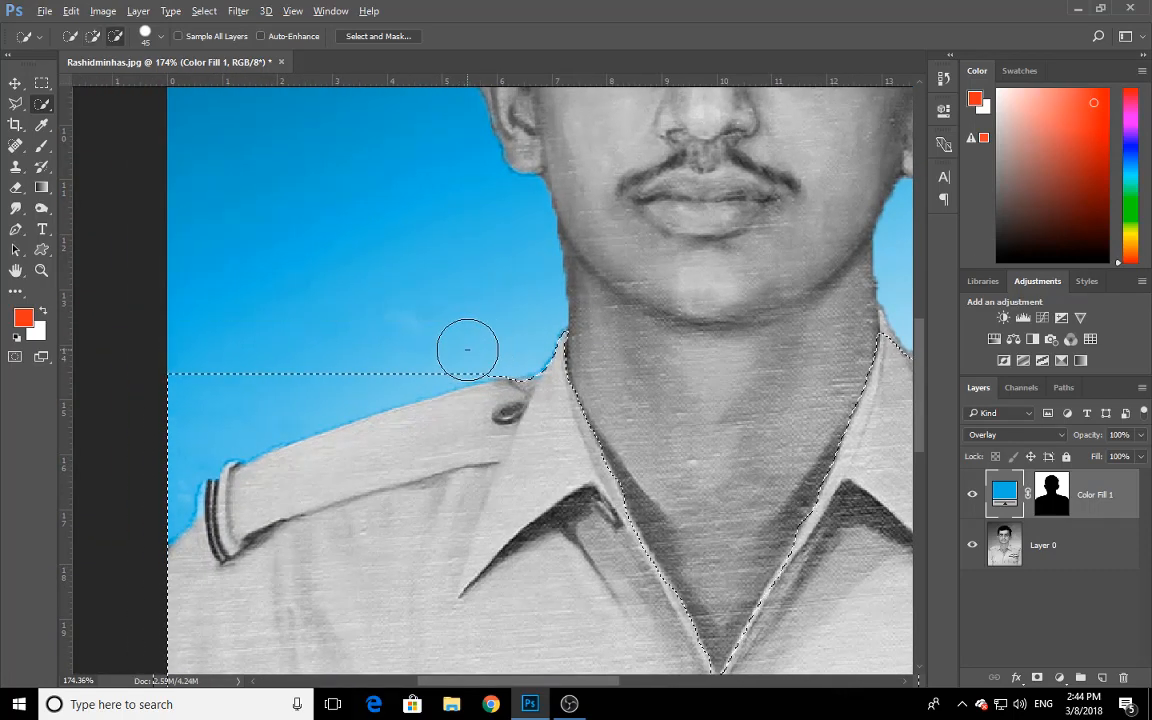
{"action": "left_click", "coordinate": [471, 349], "text": "alt"}
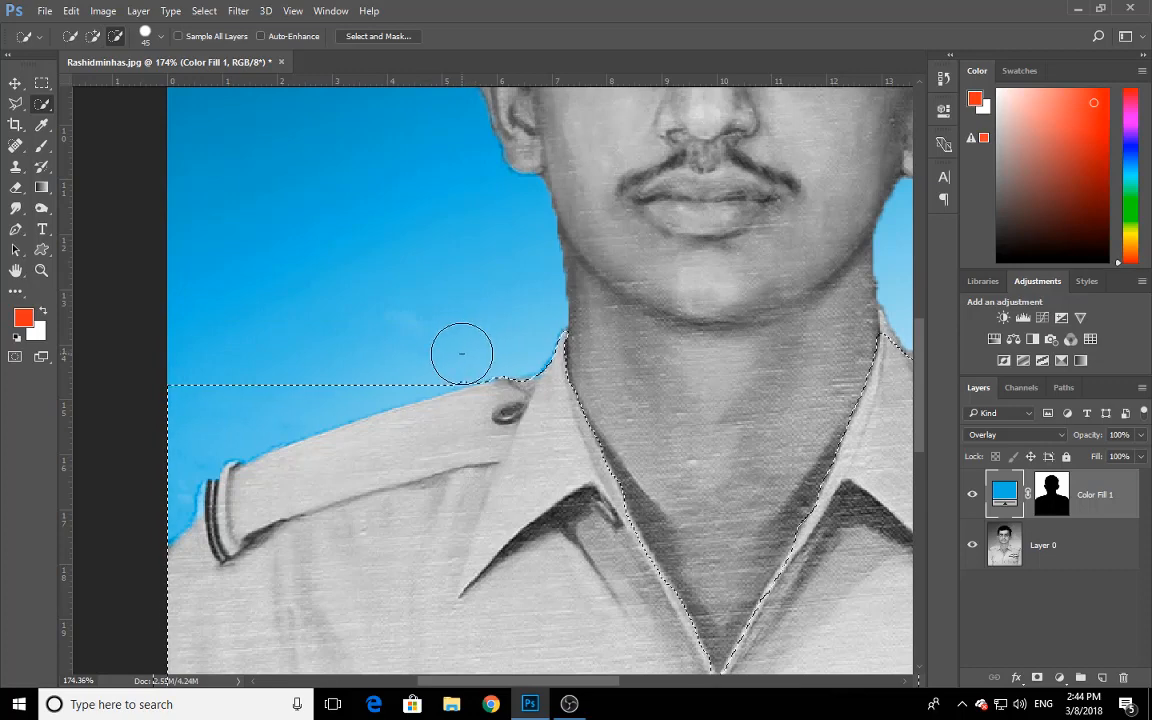
{"action": "left_click", "coordinate": [432, 366], "text": "alt"}
{"action": "mouse_move", "coordinate": [407, 371]}
{"action": "left_mouse_down"}
{"action": "mouse_move", "coordinate": [215, 422]}
{"action": "mouse_move", "coordinate": [159, 486]}
{"action": "left_mouse_up"}
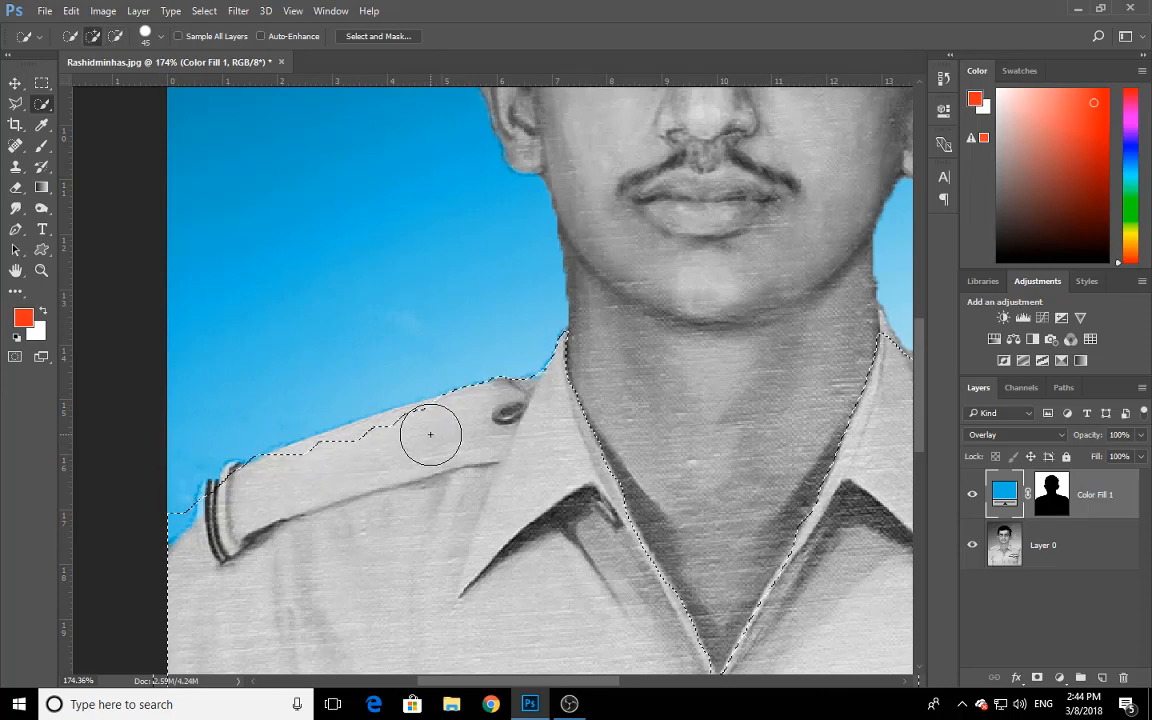
Add the lost part of the shoulder strap back to the selection and trim the sky around its striped end
{"action": "left_click_drag", "start_coordinate": [388, 443], "coordinate": [260, 492]}
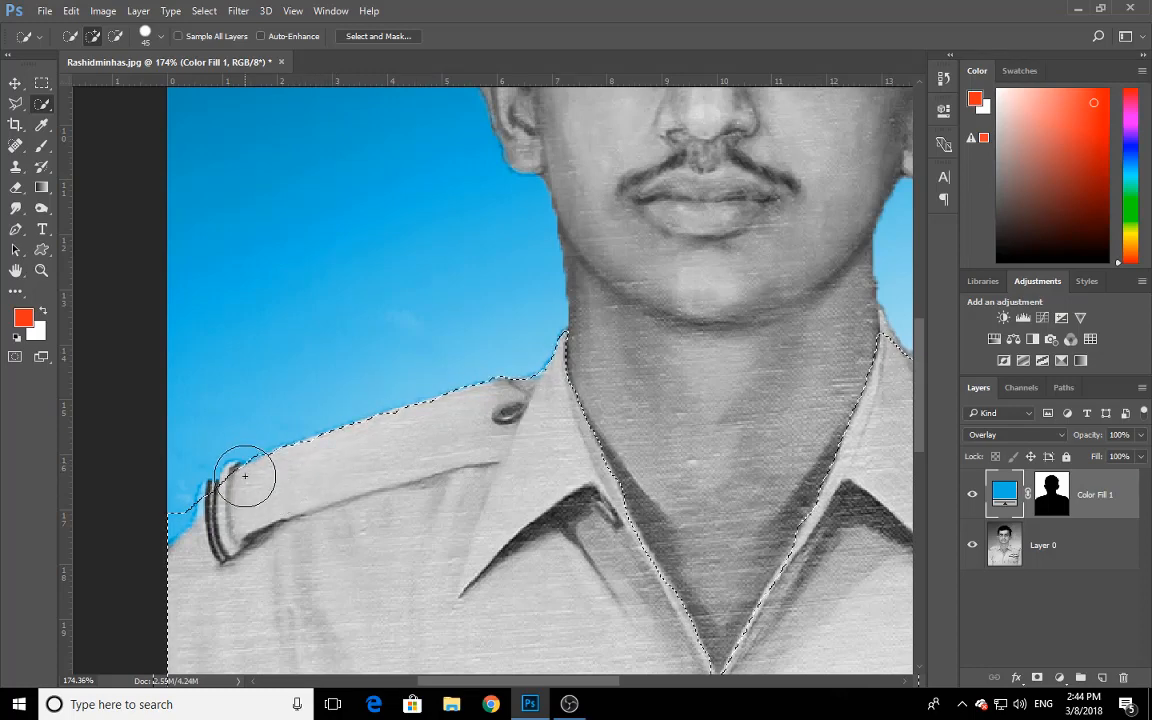
{"action": "left_click", "coordinate": [244, 433], "text": "alt"}
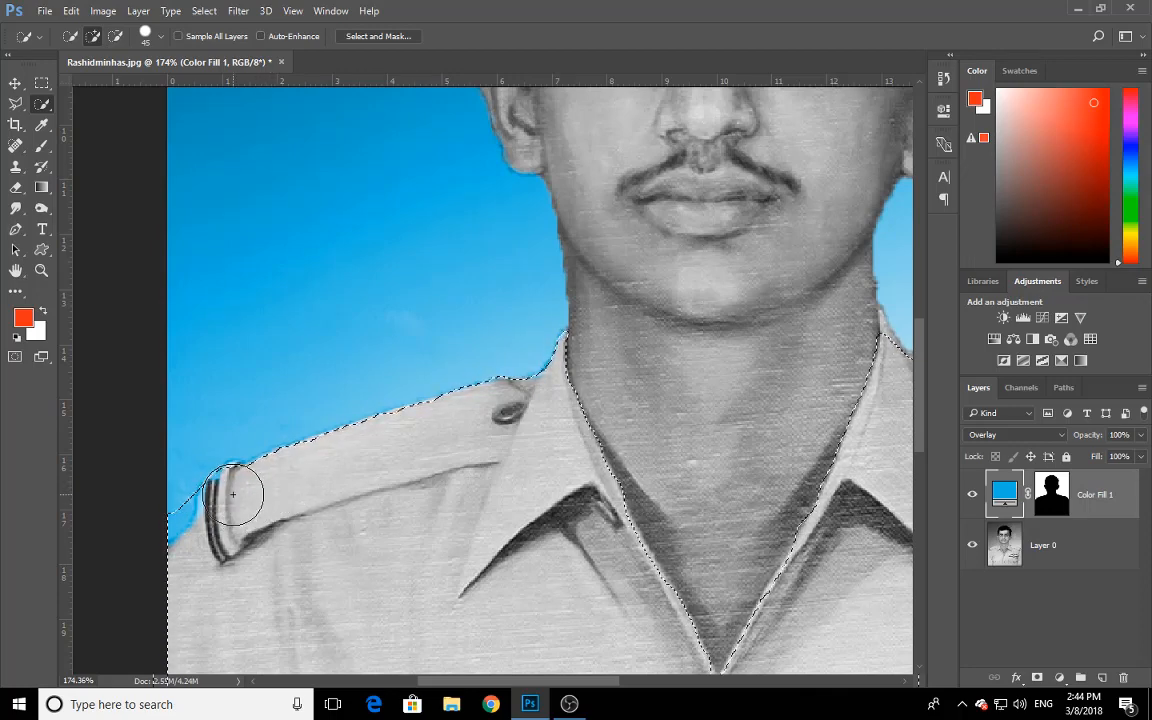
{"action": "key", "text": "alt"}
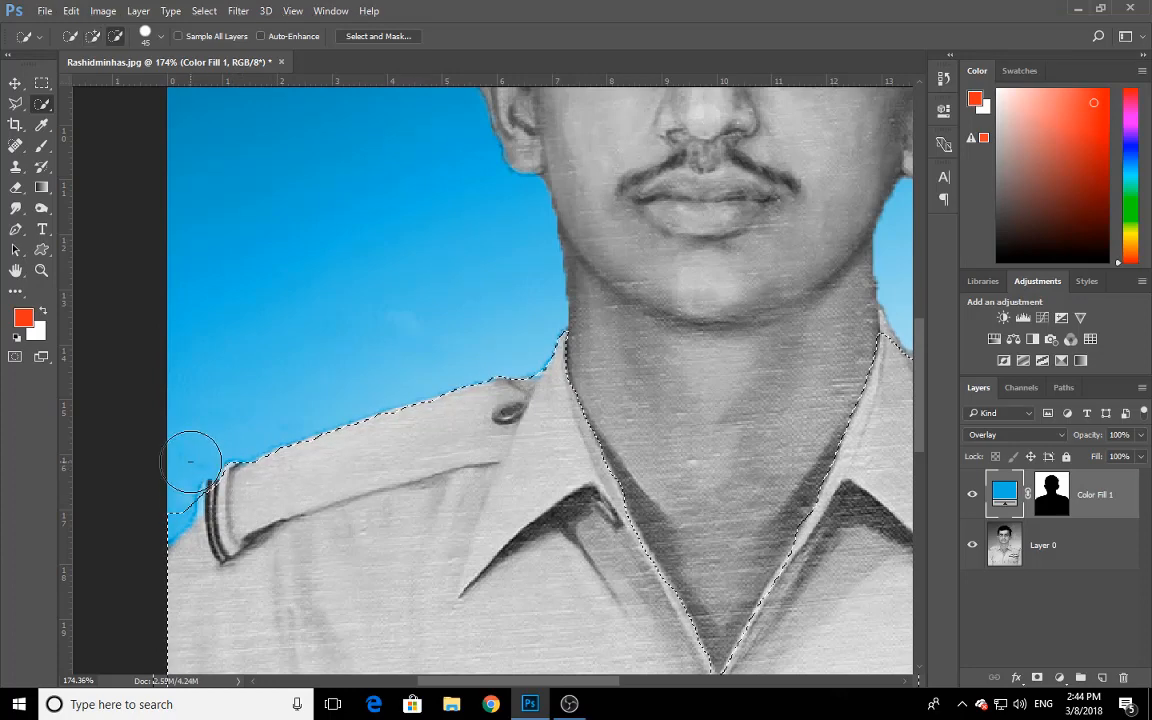
{"action": "left_click", "coordinate": [191, 466], "text": "alt"}
{"action": "left_click", "coordinate": [205, 507]}
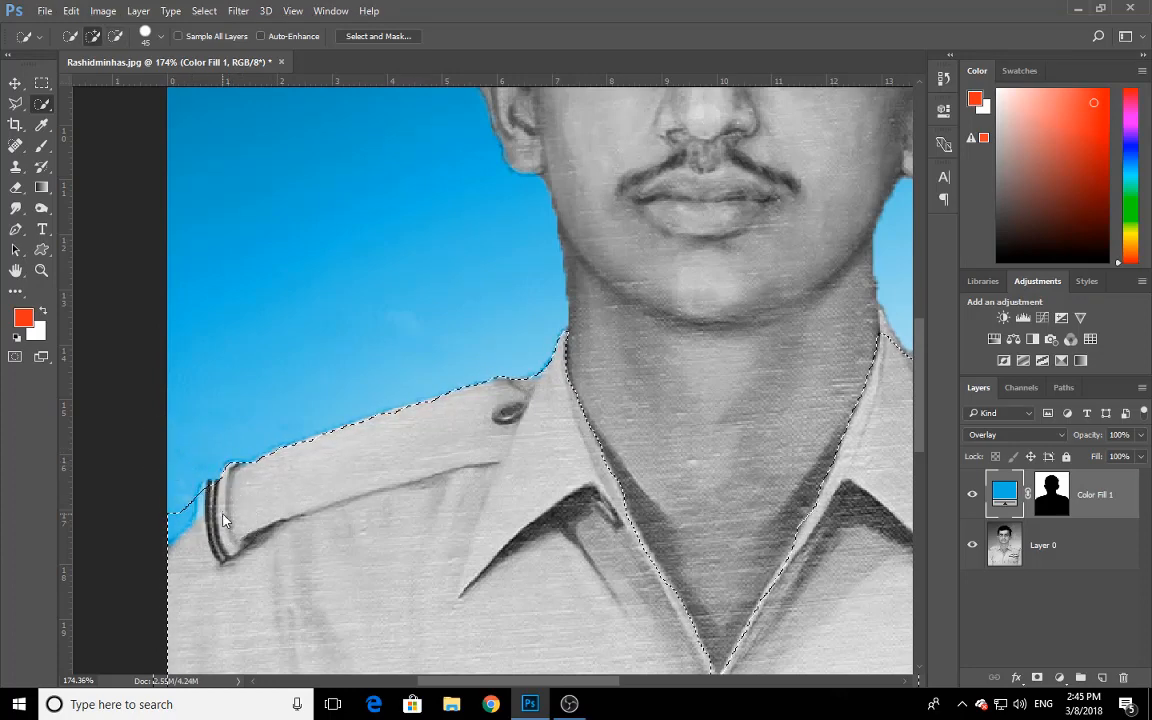
{"action": "left_click", "coordinate": [172, 489], "text": "alt"}
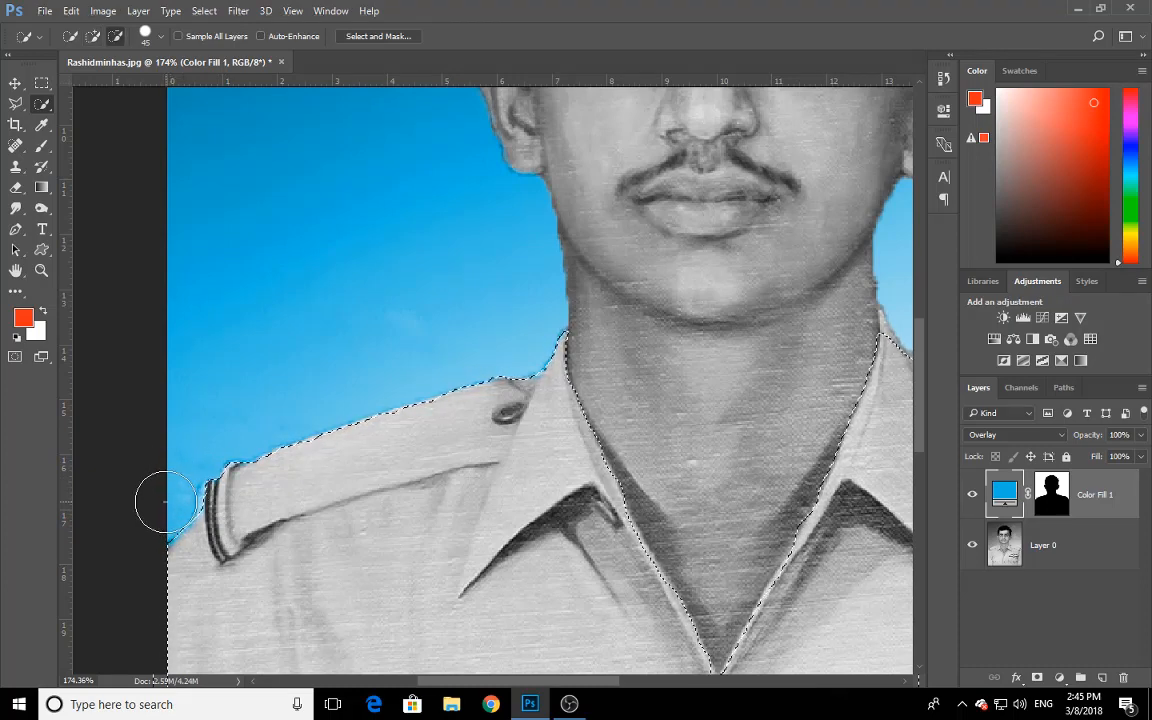
{"action": "scroll", "coordinate": [650, 420], "scroll_direction": "down", "scroll_amount": 6}
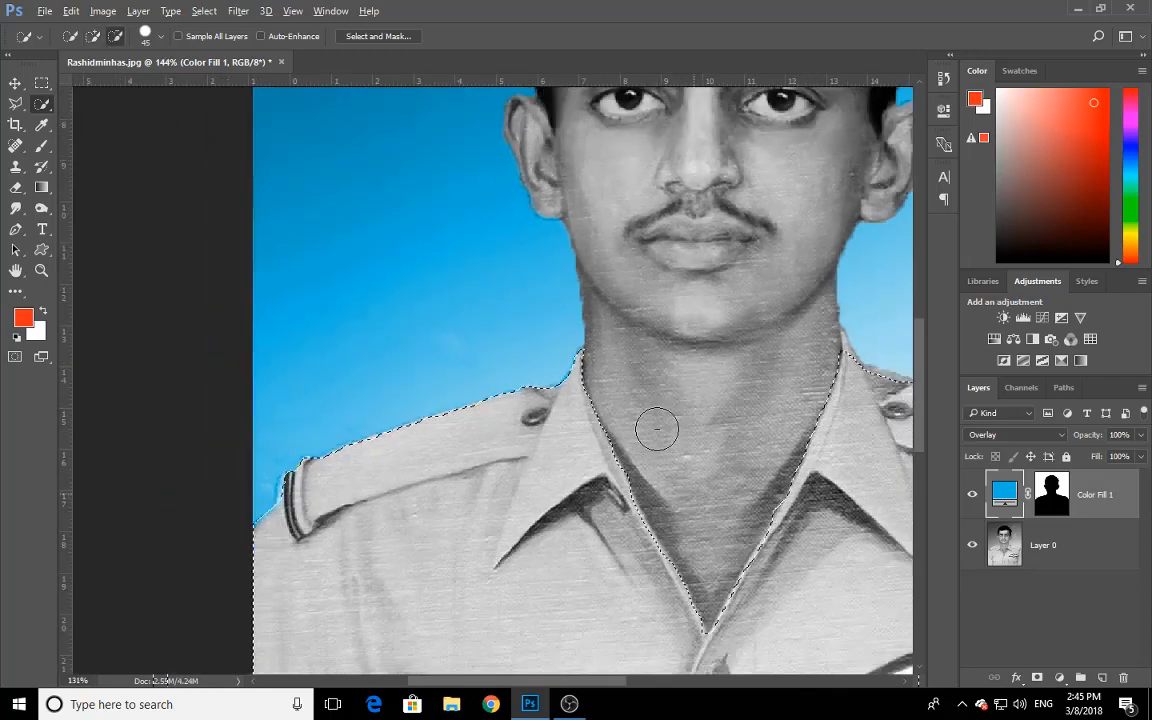
Refine the shirt selection's edge in Select and Mask with a raised edge radius and slight smoothing
{"action": "scroll", "coordinate": [594, 400], "scroll_direction": "up", "scroll_amount": 4}
{"action": "scroll", "coordinate": [594, 400], "scroll_direction": "down", "scroll_amount": 3}
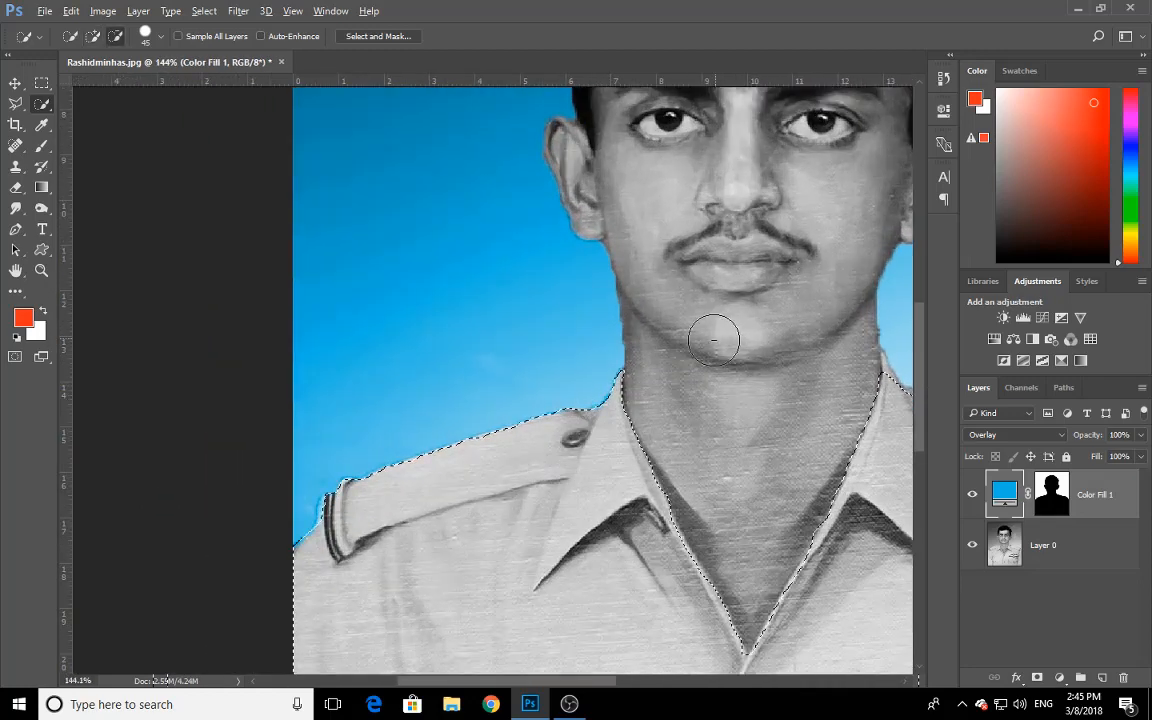
{"action": "scroll", "coordinate": [660, 370], "scroll_direction": "down", "scroll_amount": 3}
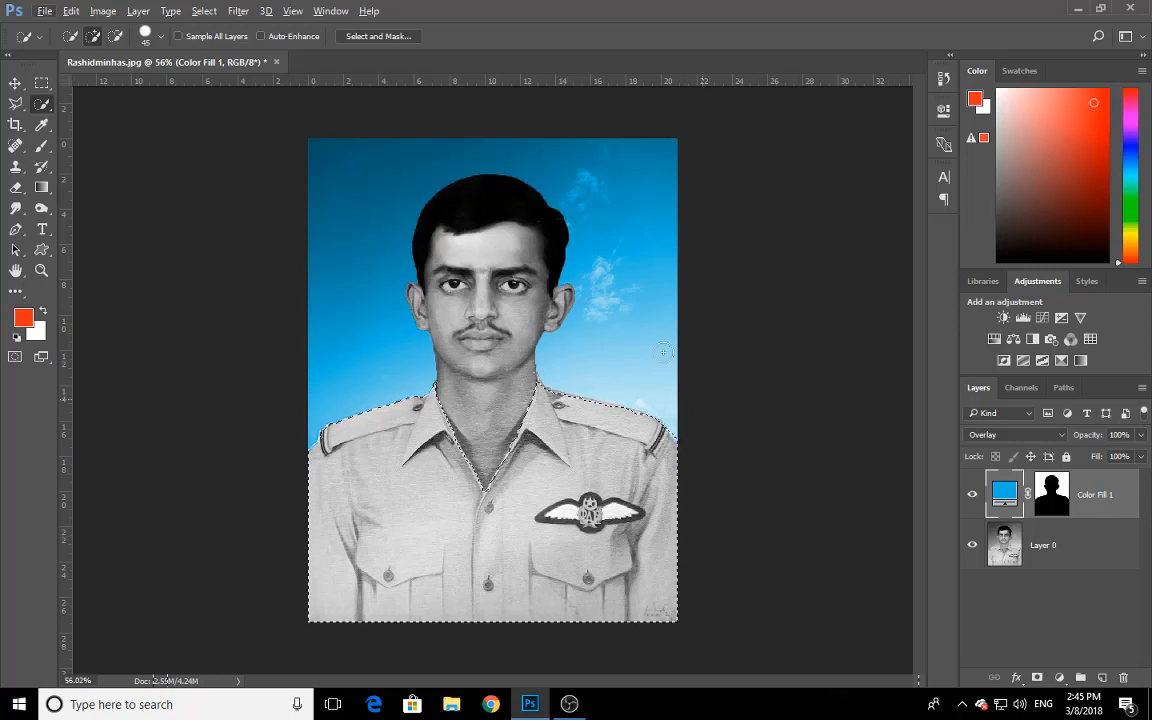
{"action": "left_click", "coordinate": [377, 38]}
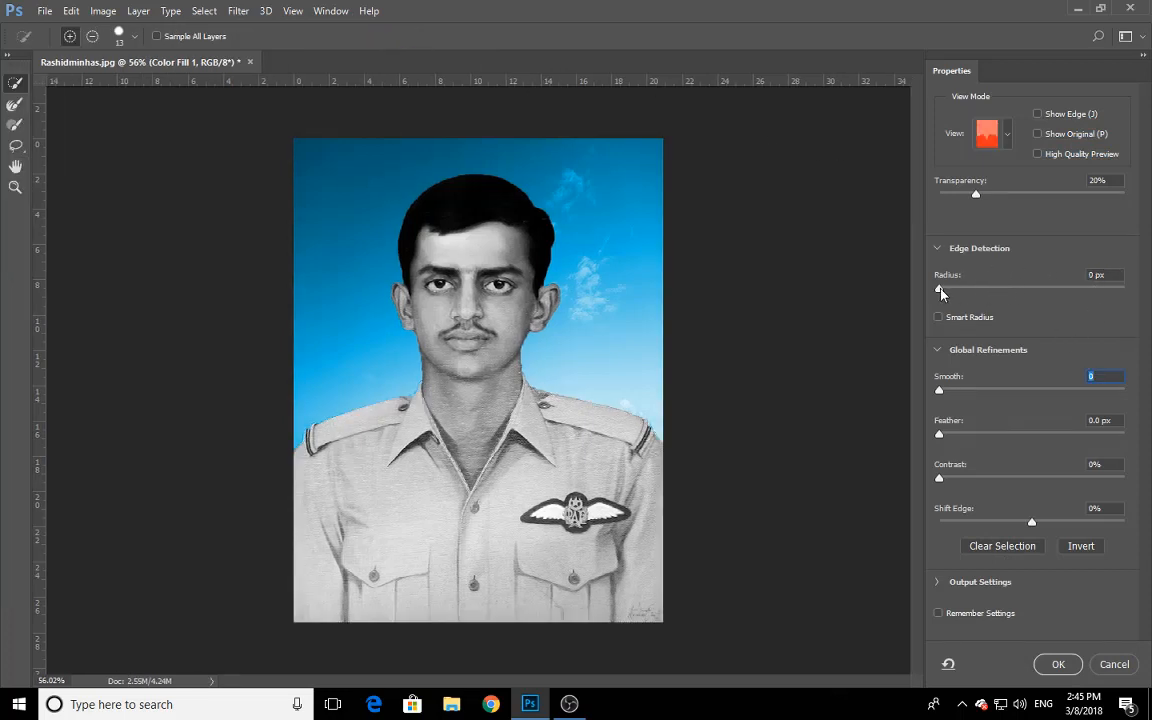
{"action": "left_click_drag", "start_coordinate": [940, 291], "coordinate": [986, 293]}
{"action": "left_click_drag", "start_coordinate": [941, 396], "coordinate": [947, 397]}
{"action": "left_click", "coordinate": [1077, 666]}
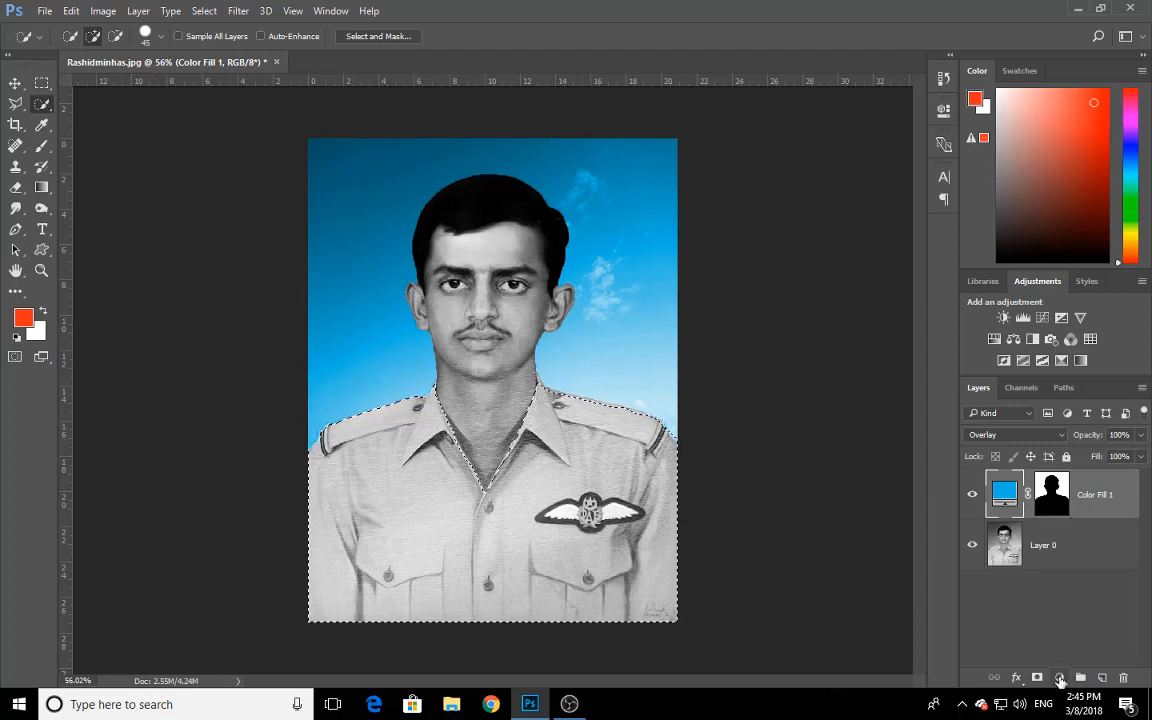
Add a Solid Color fill layer over the selected shirt in khaki beige #c3b897
{"action": "left_click", "coordinate": [1060, 679]}
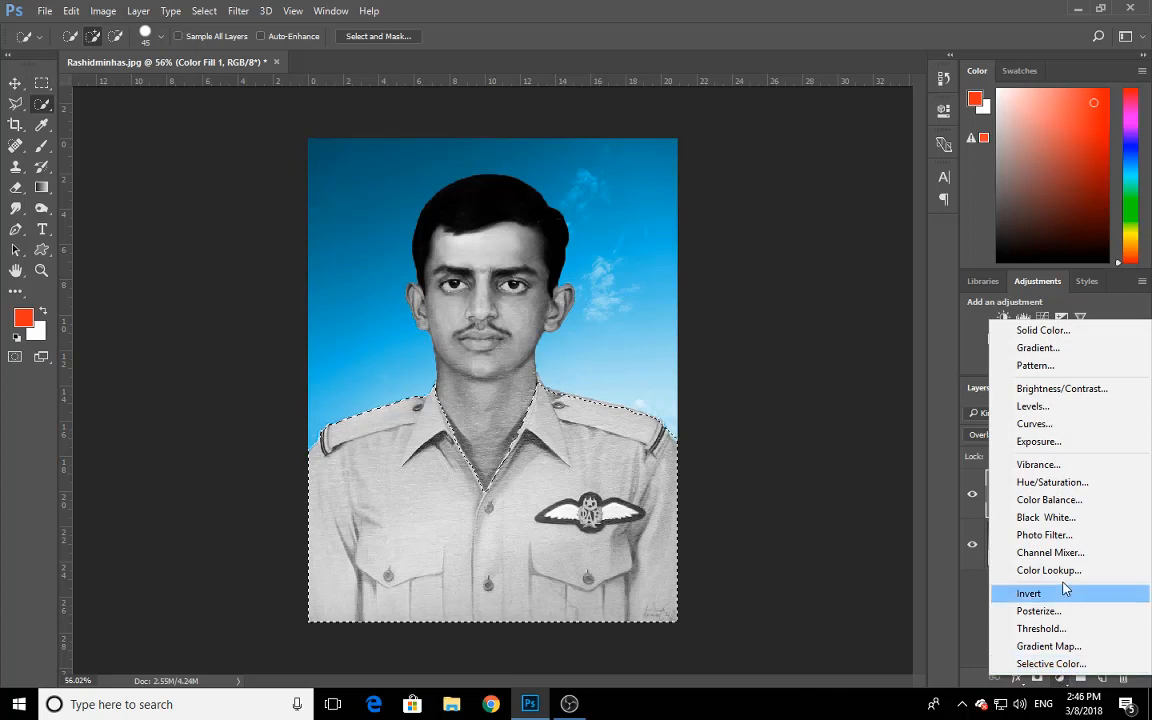
{"action": "left_click", "coordinate": [1057, 336]}
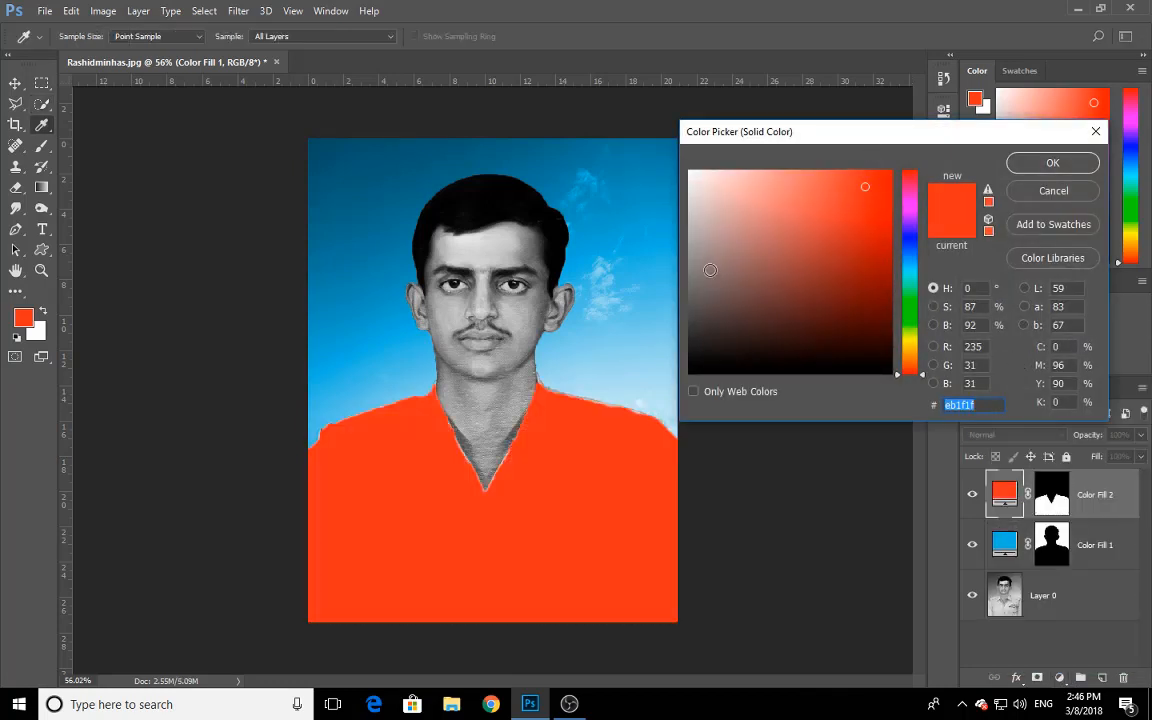
{"action": "mouse_move", "coordinate": [913, 344]}
{"action": "left_mouse_down"}
{"action": "mouse_move", "coordinate": [913, 366]}
{"action": "mouse_move", "coordinate": [913, 349]}
{"action": "left_mouse_up"}
{"action": "mouse_move", "coordinate": [822, 316]}
{"action": "left_mouse_down"}
{"action": "mouse_move", "coordinate": [764, 311]}
{"action": "mouse_move", "coordinate": [735, 283]}
{"action": "mouse_move", "coordinate": [734, 217]}
{"action": "left_mouse_up"}
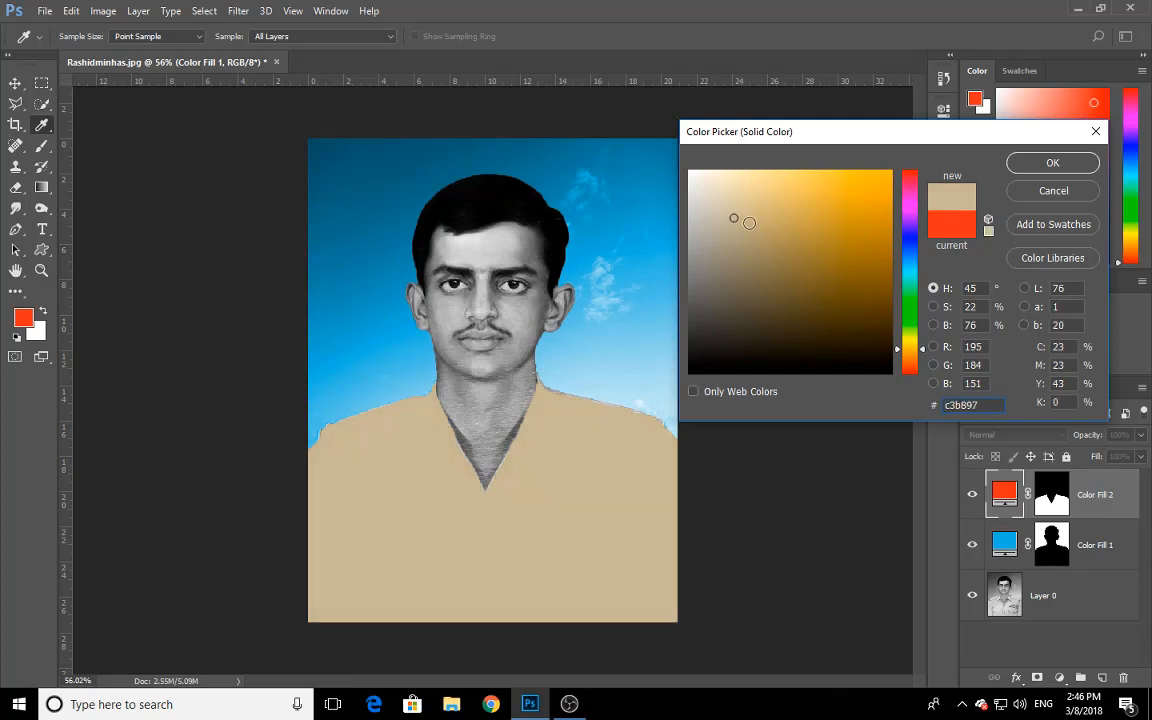
{"action": "left_click", "coordinate": [1056, 161]}
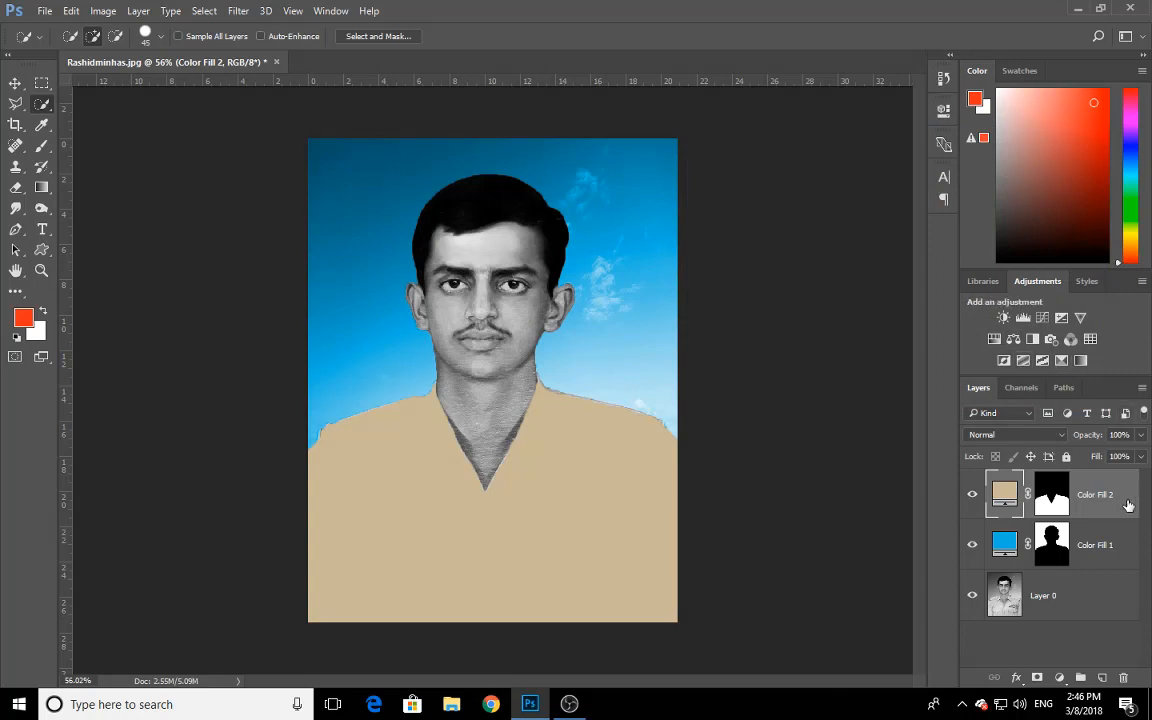
Set the blend mode of the shirt's beige fill layer to Color
{"action": "left_click", "coordinate": [1046, 498]}
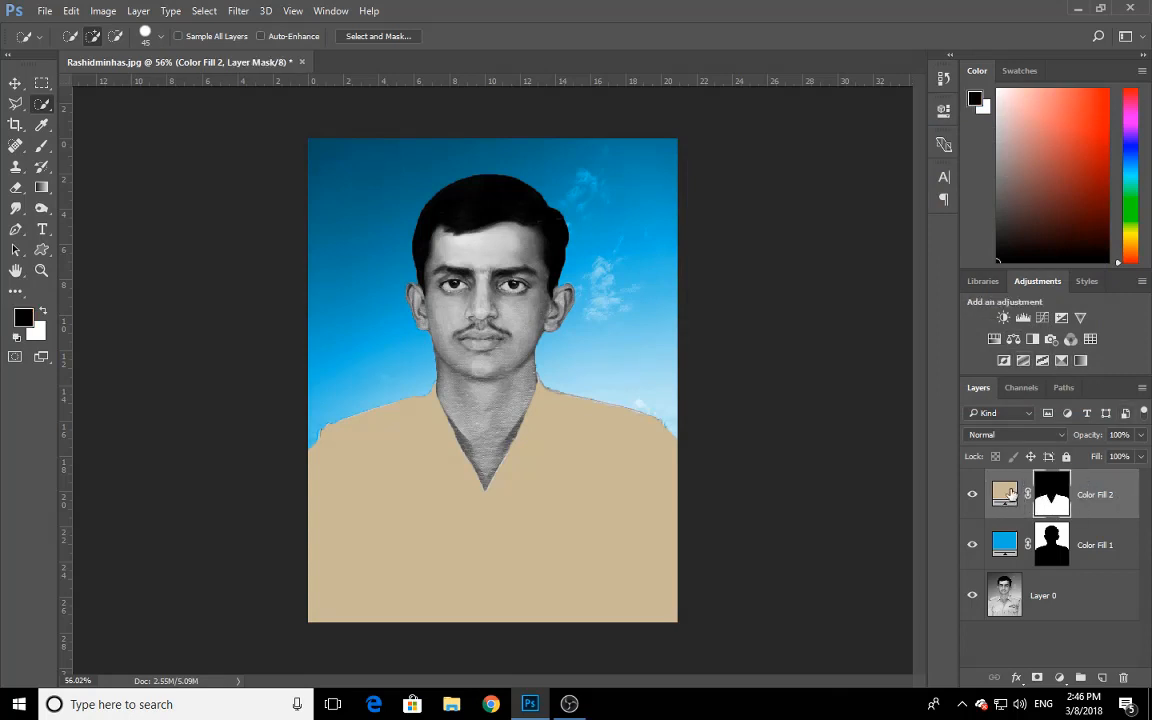
{"action": "left_click", "coordinate": [1009, 496]}
{"action": "left_click", "coordinate": [1043, 505]}
{"action": "left_click", "coordinate": [1003, 501]}
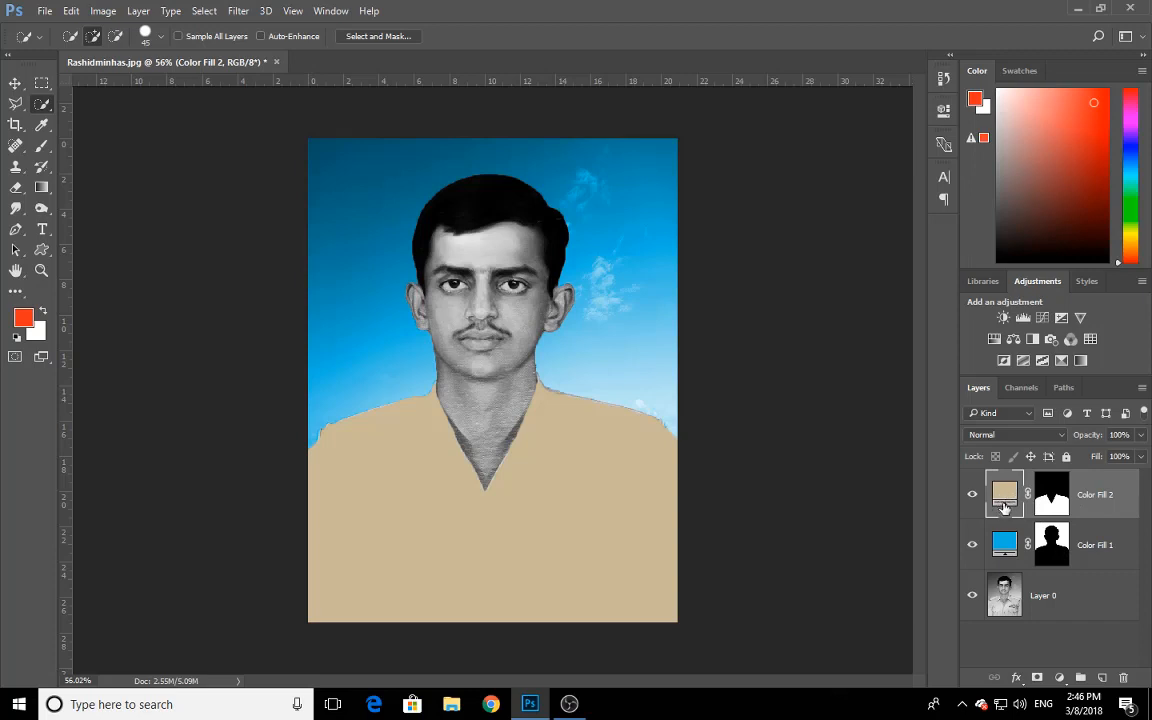
{"action": "left_click", "coordinate": [1003, 436]}
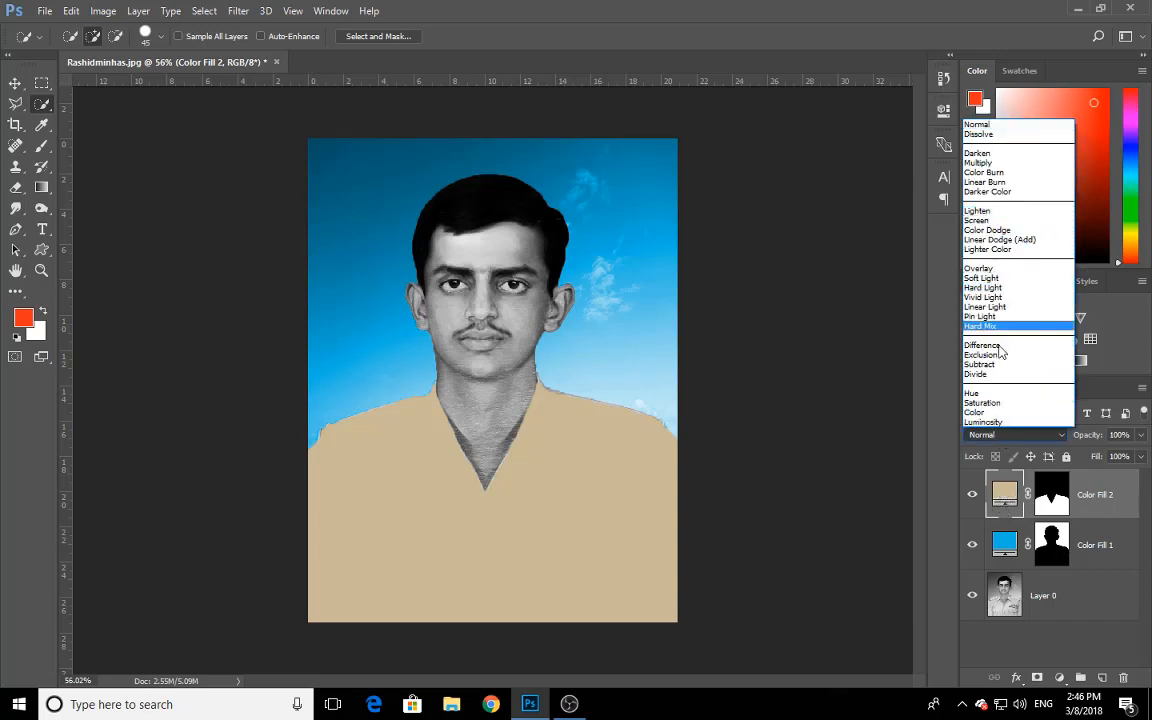
{"action": "left_click", "coordinate": [992, 413]}
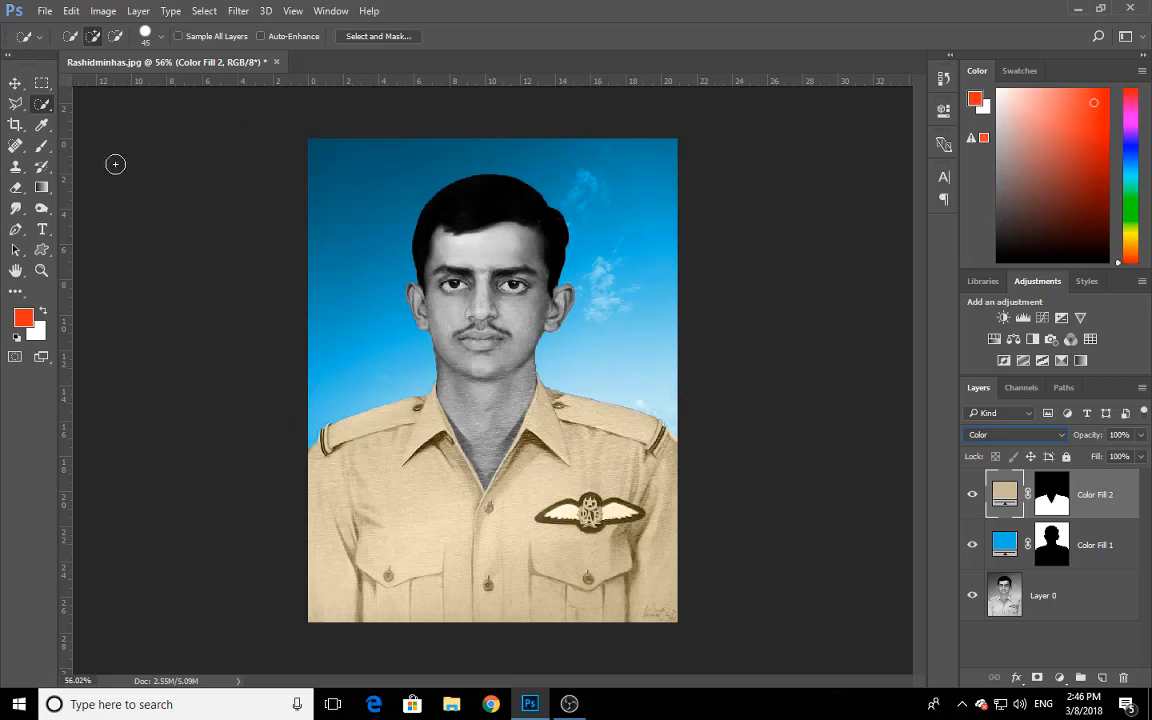
Select the face, ears and neck with the Magnetic Lasso, tracing the hairline, ear outlines and inner collar edges into a closed outline
{"action": "right_click", "coordinate": [40, 105]}
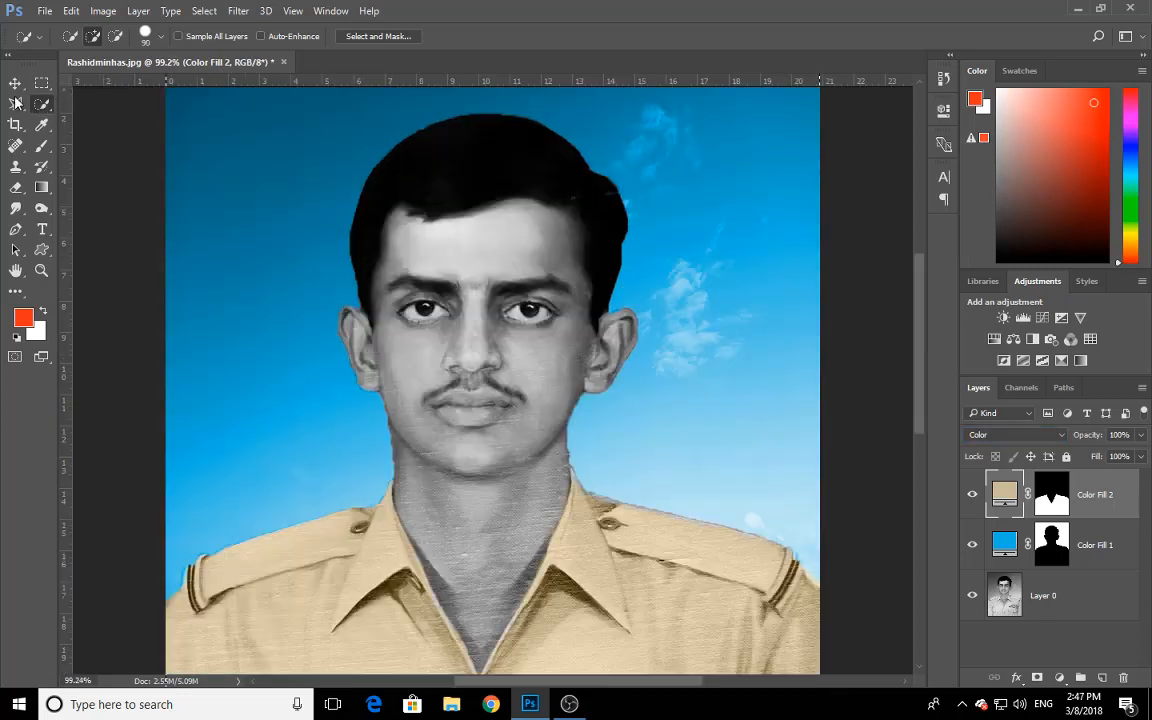
{"action": "right_click", "coordinate": [16, 104]}
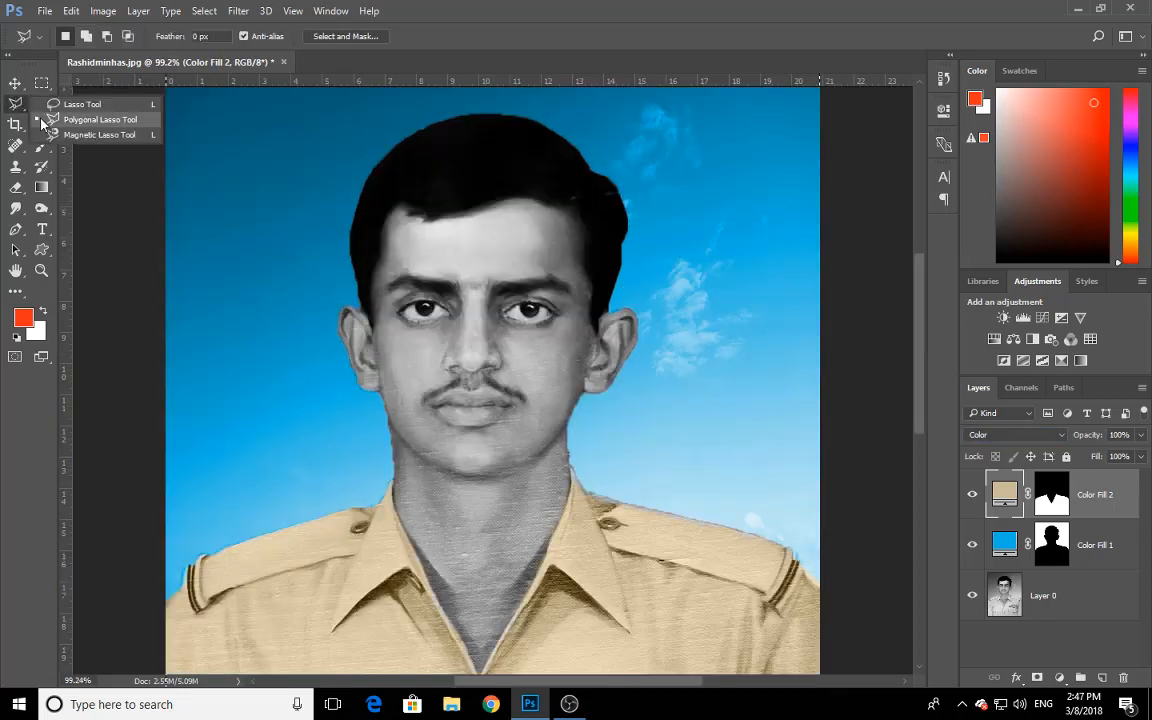
{"action": "left_click", "coordinate": [98, 134]}
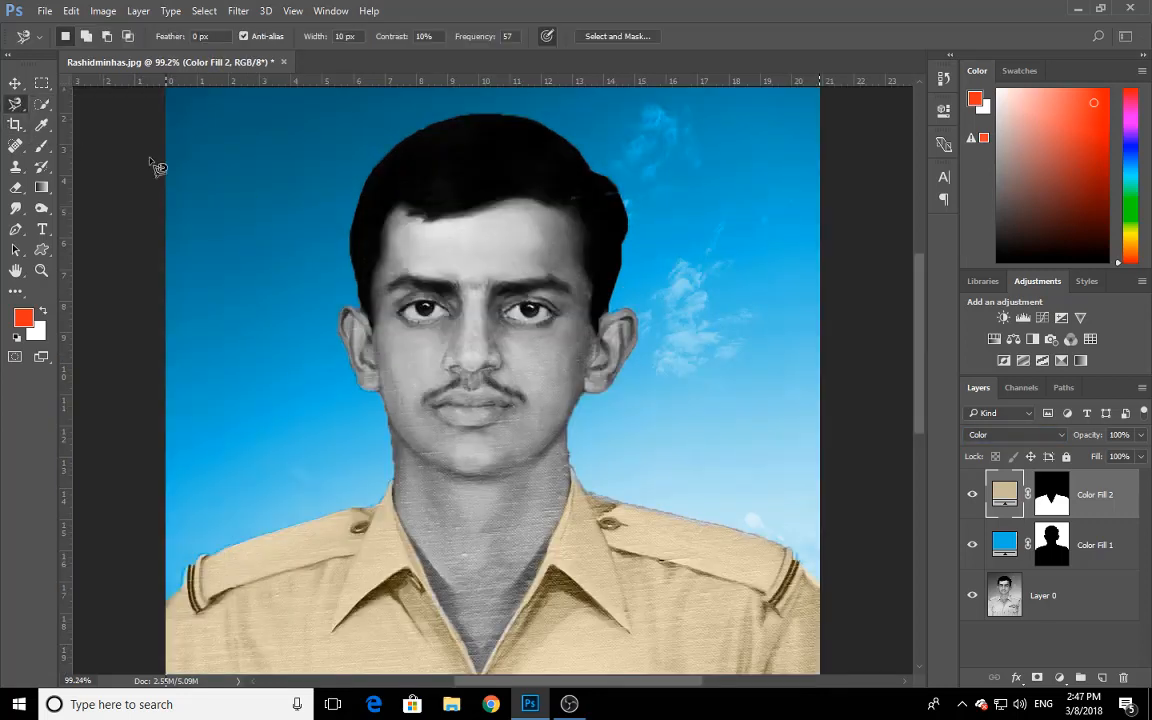
{"action": "left_click", "coordinate": [590, 308]}
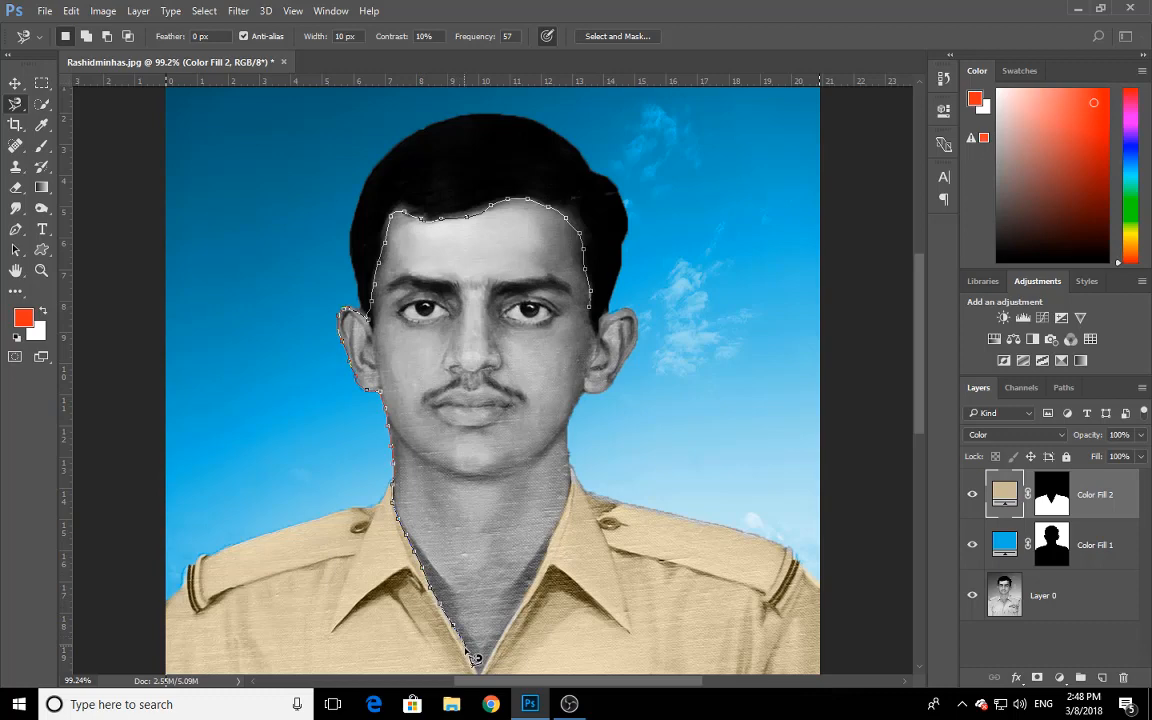
{"action": "left_click_drag", "start_coordinate": [465, 647], "coordinate": [476, 536]}
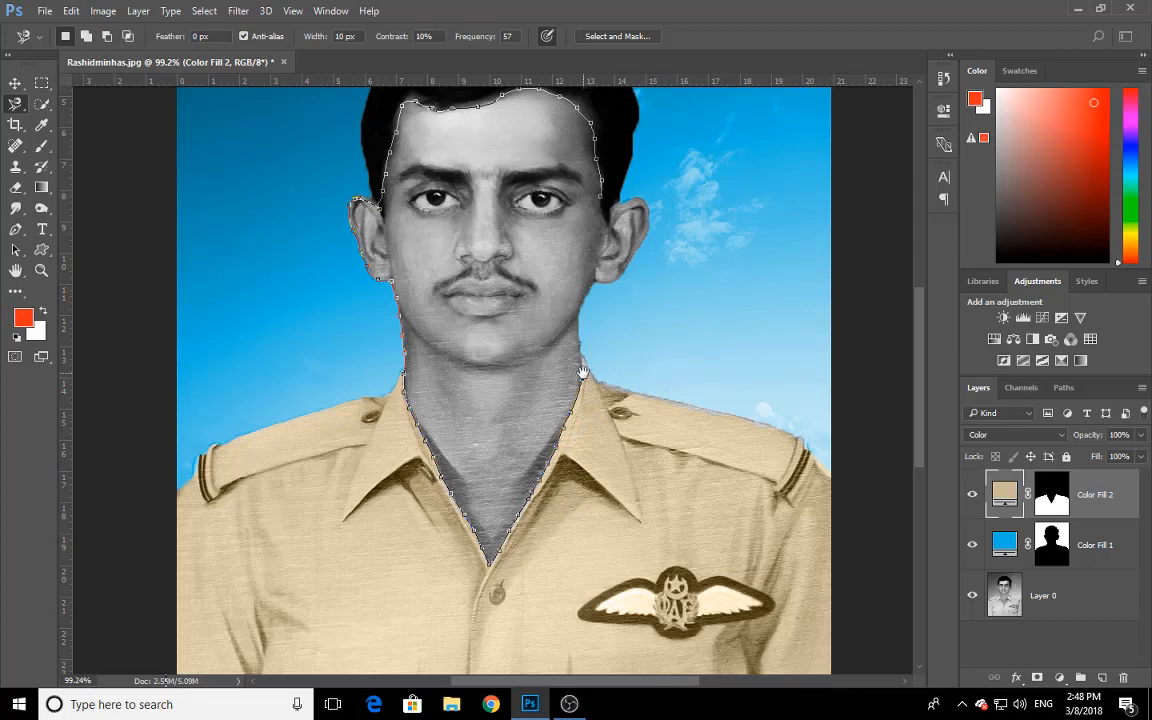
{"action": "left_click_drag", "start_coordinate": [583, 373], "coordinate": [573, 393]}
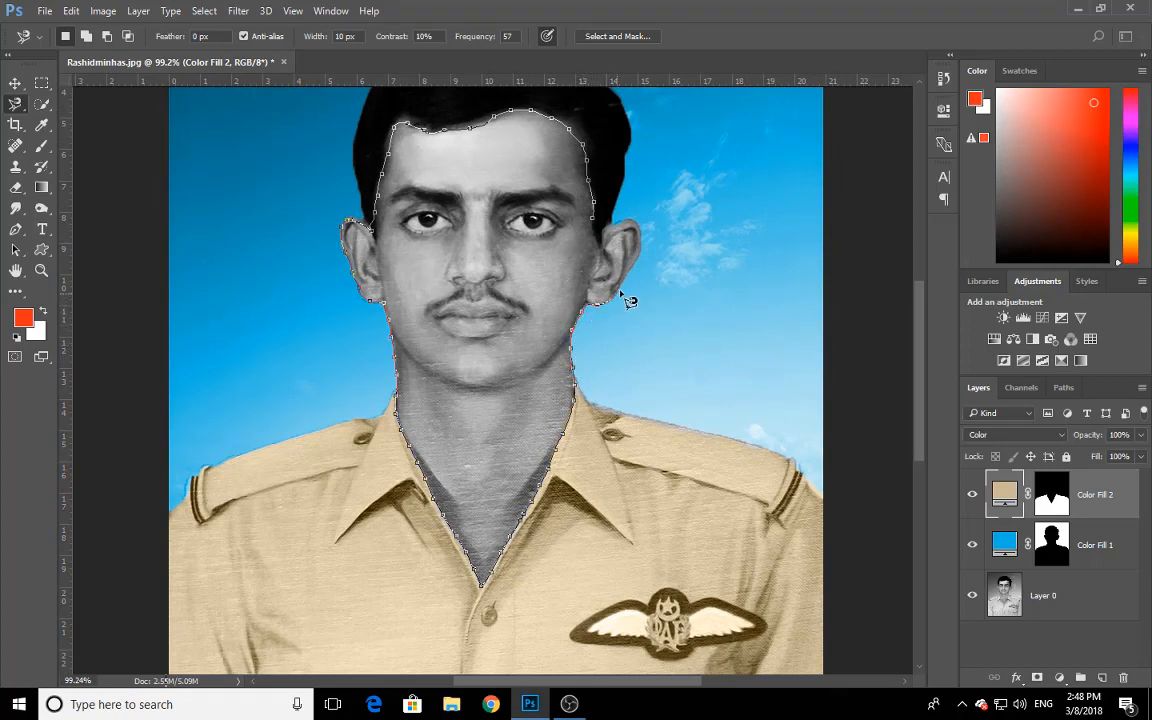
{"action": "left_click", "coordinate": [600, 231]}
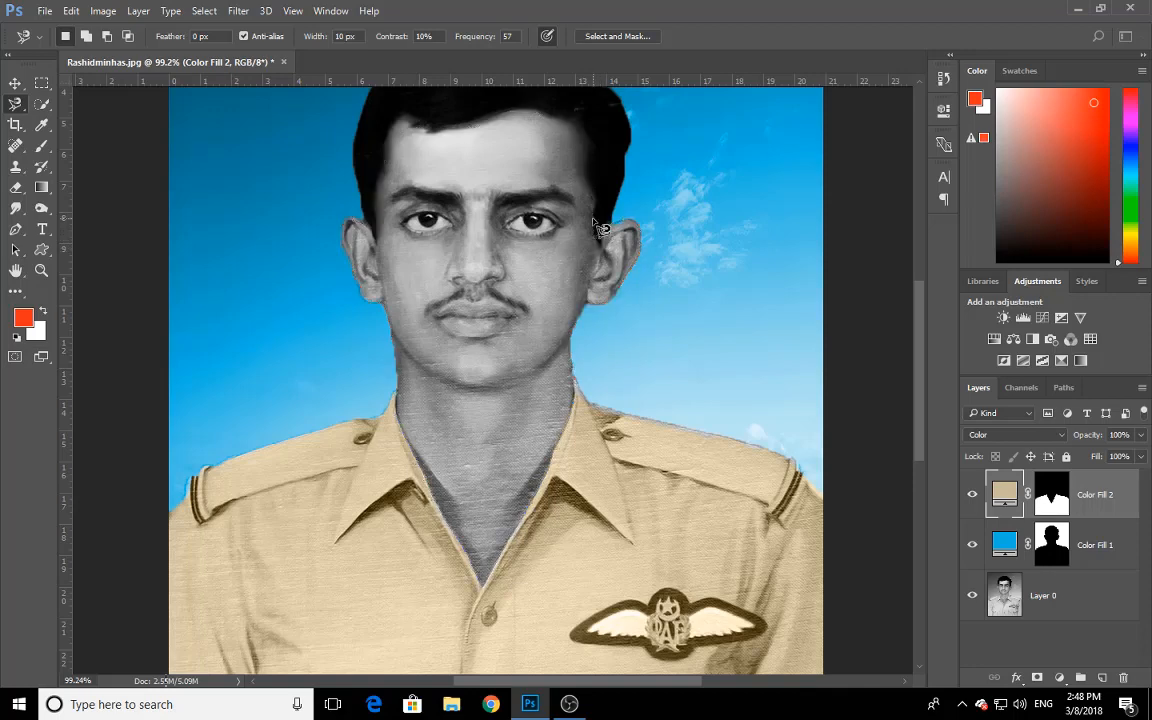
{"action": "scroll", "coordinate": [583, 213], "scroll_direction": "up", "scroll_amount": 3}
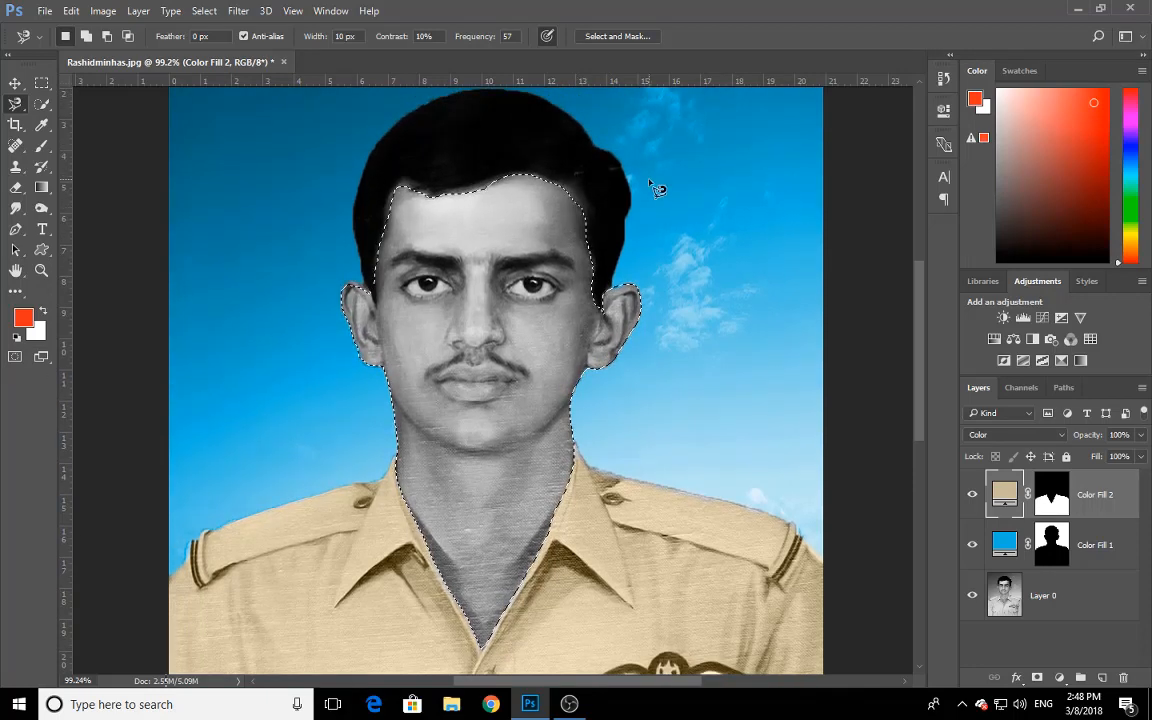
Refine the skin selection's edge in Select and Mask with a slightly raised radius, Smart Radius turned on and Smooth set to 3
{"action": "left_click", "coordinate": [40, 104]}
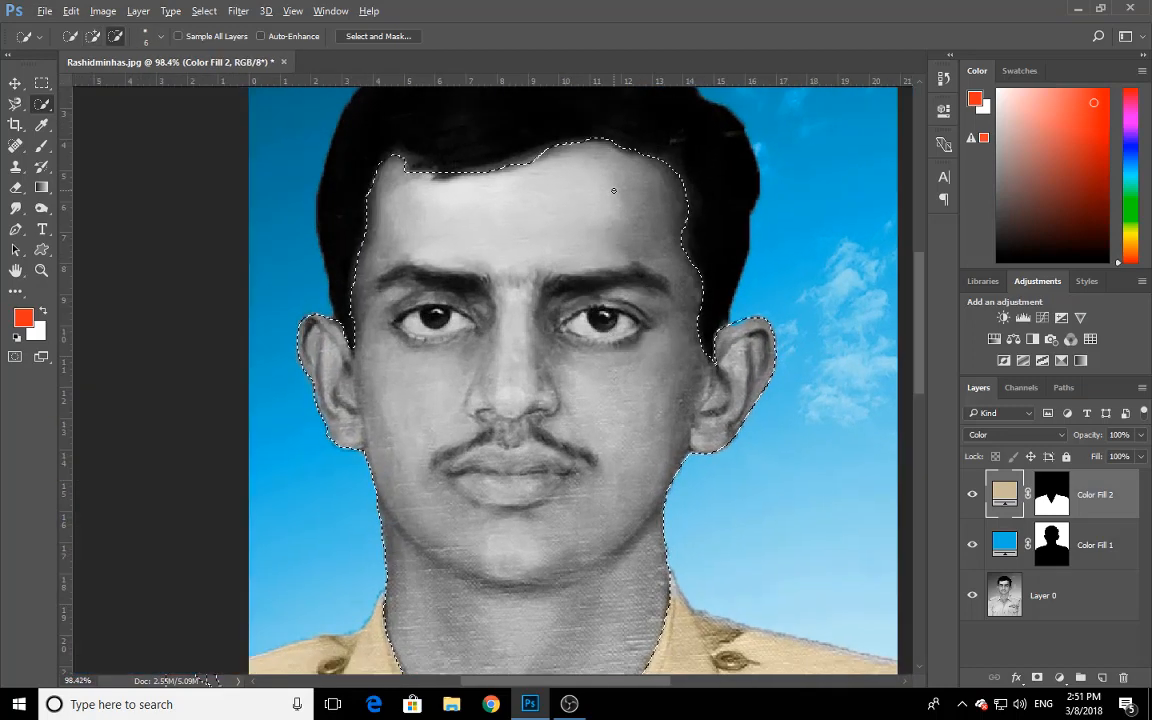
{"action": "scroll", "coordinate": [614, 190], "scroll_direction": "down", "scroll_amount": 1}
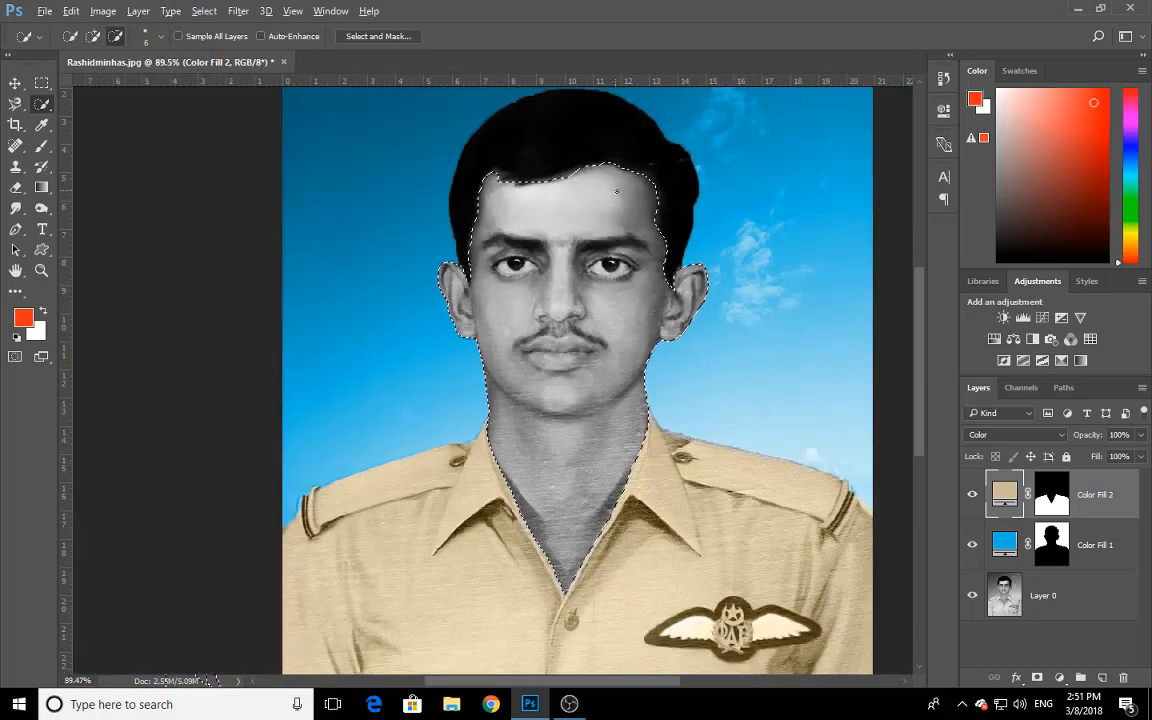
{"action": "scroll", "coordinate": [676, 262], "scroll_direction": "down", "scroll_amount": 1}
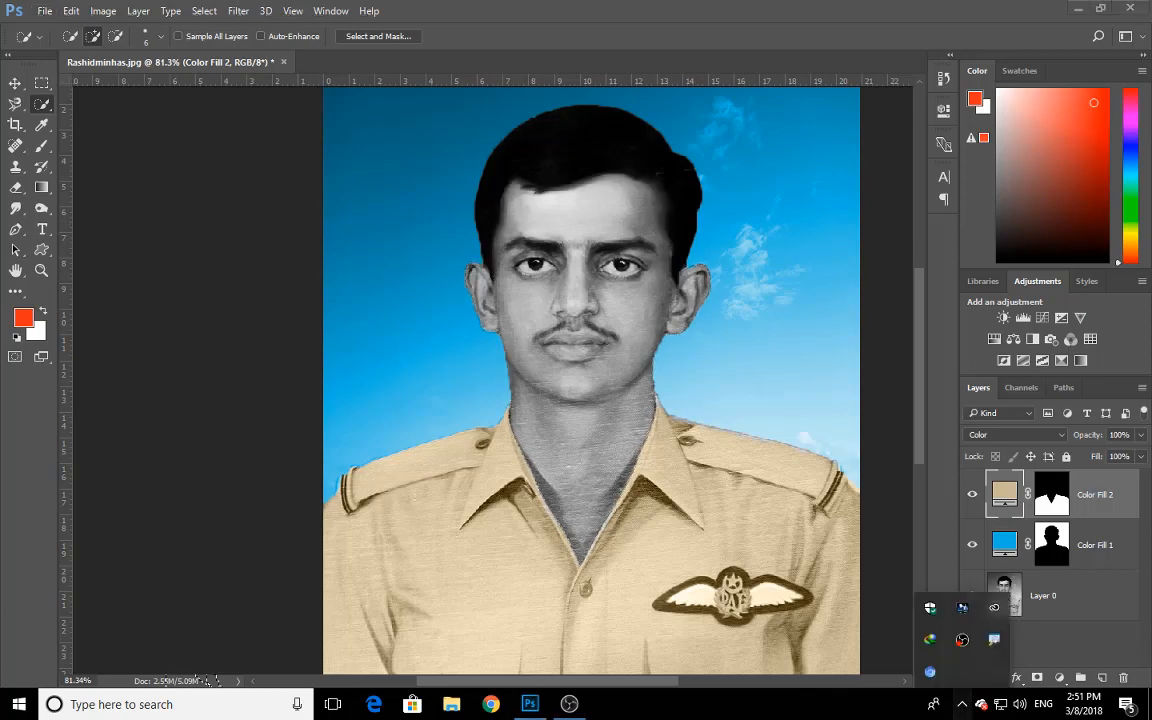
{"action": "left_click", "coordinate": [391, 39]}
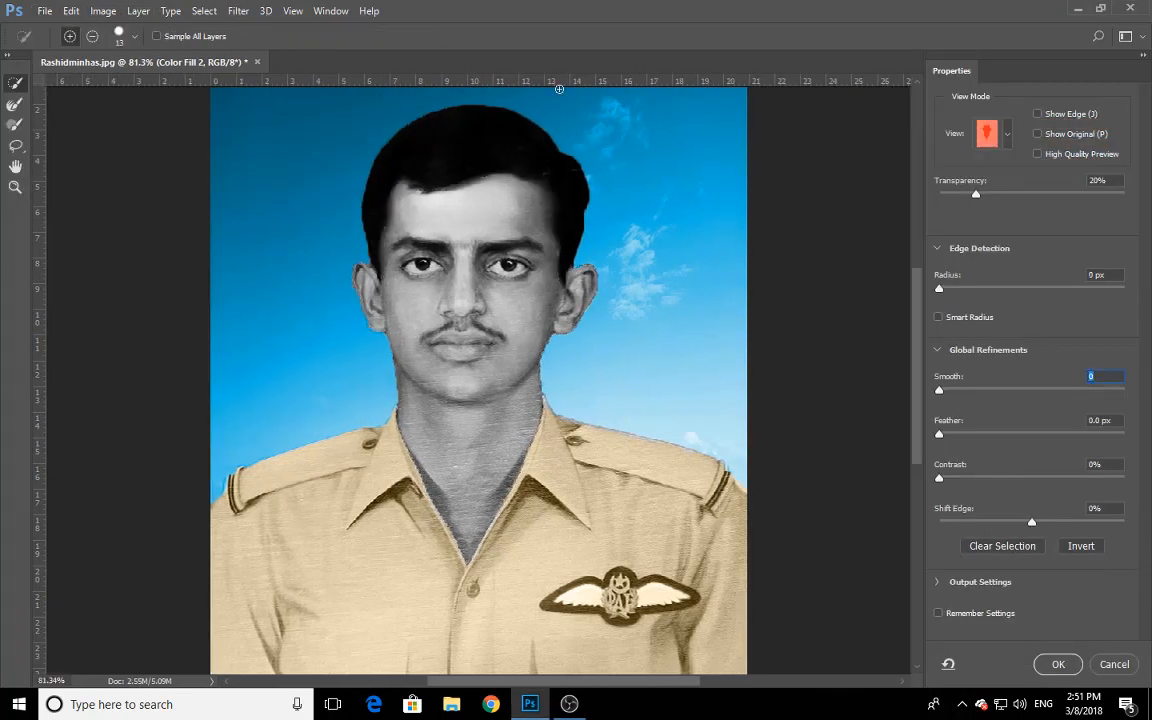
{"action": "left_click_drag", "start_coordinate": [939, 288], "coordinate": [961, 288]}
{"action": "left_click", "coordinate": [939, 317]}
{"action": "left_click_drag", "start_coordinate": [939, 390], "coordinate": [952, 392]}
{"action": "type", "text": "3"}
{"action": "left_click", "coordinate": [1058, 664]}
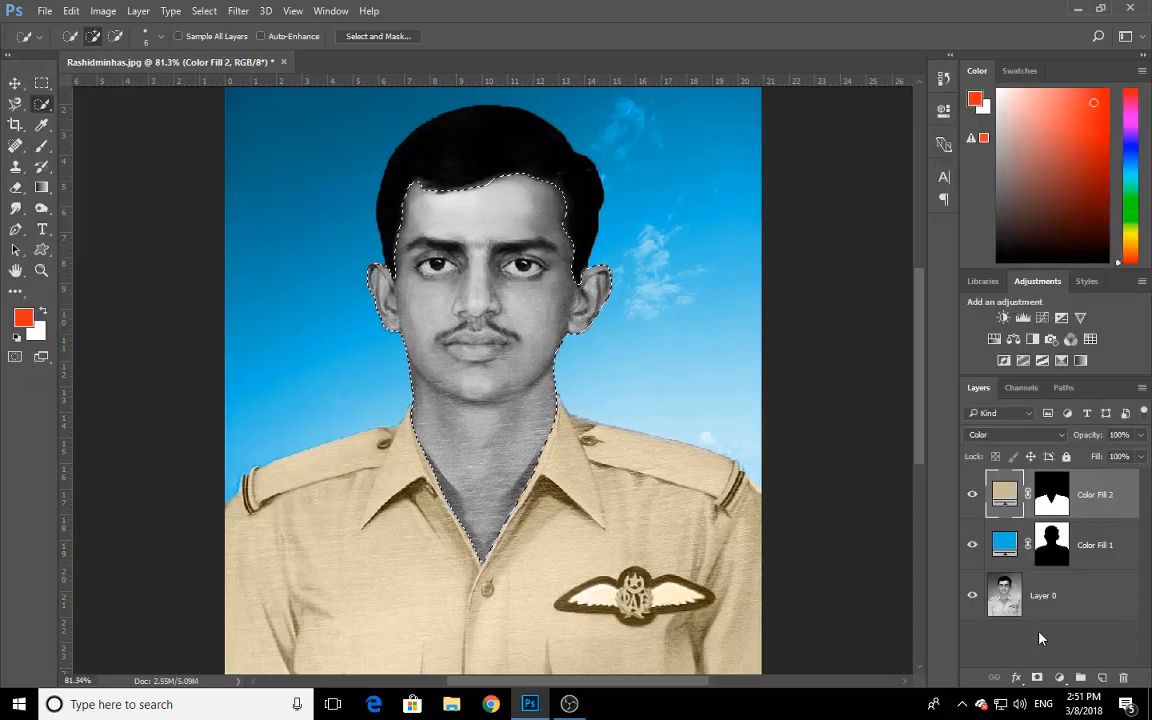
Add a Solid Color fill layer over the selected skin in light beige #dfd4b2, starting from a colour sampled from the shirt
{"action": "left_click", "coordinate": [1059, 678]}
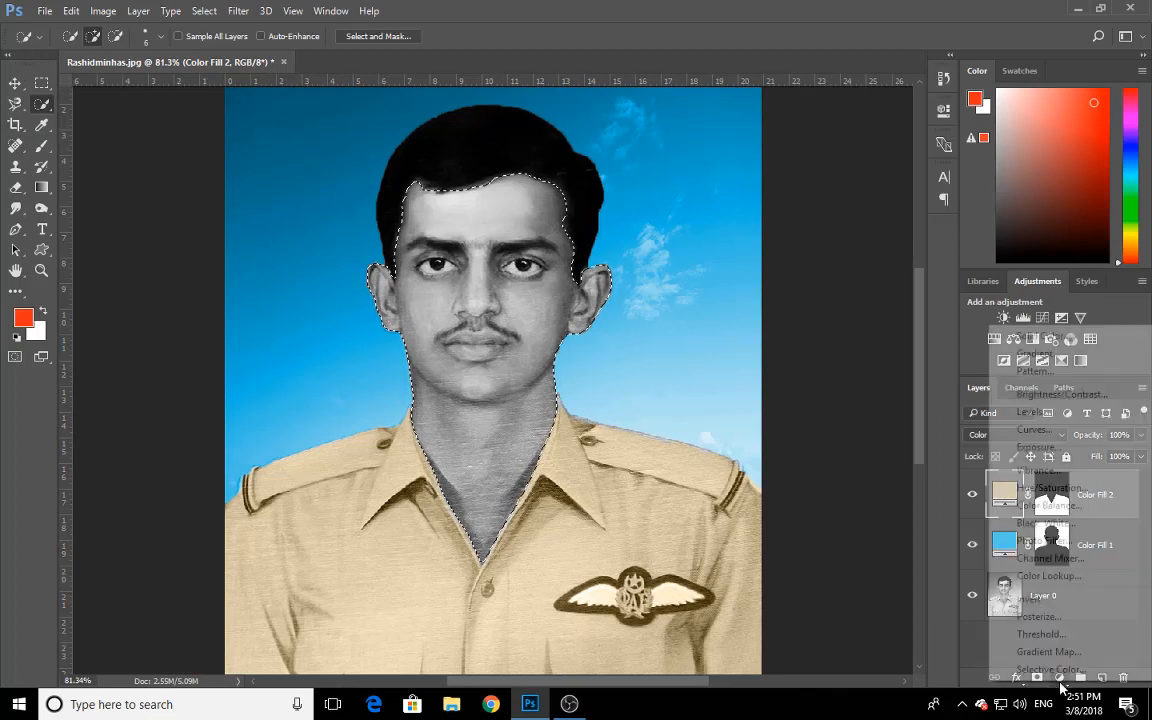
{"action": "left_click", "coordinate": [1038, 335]}
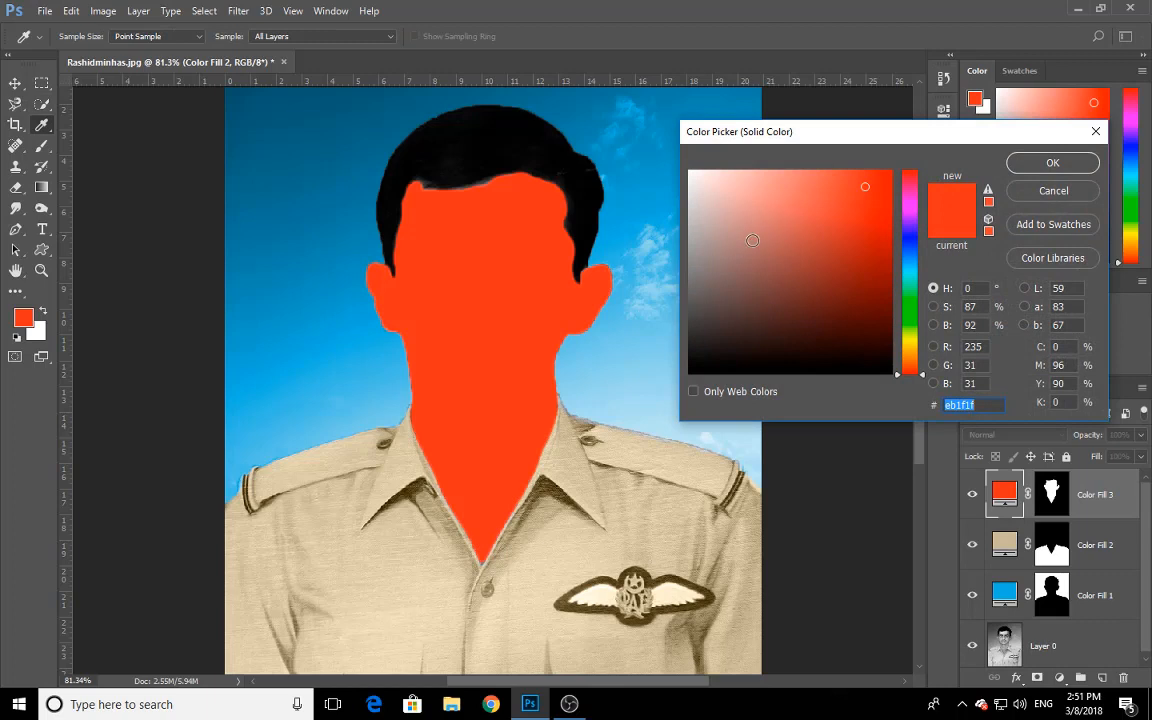
{"action": "left_click", "coordinate": [709, 245]}
{"action": "left_click_drag", "start_coordinate": [914, 321], "coordinate": [914, 345]}
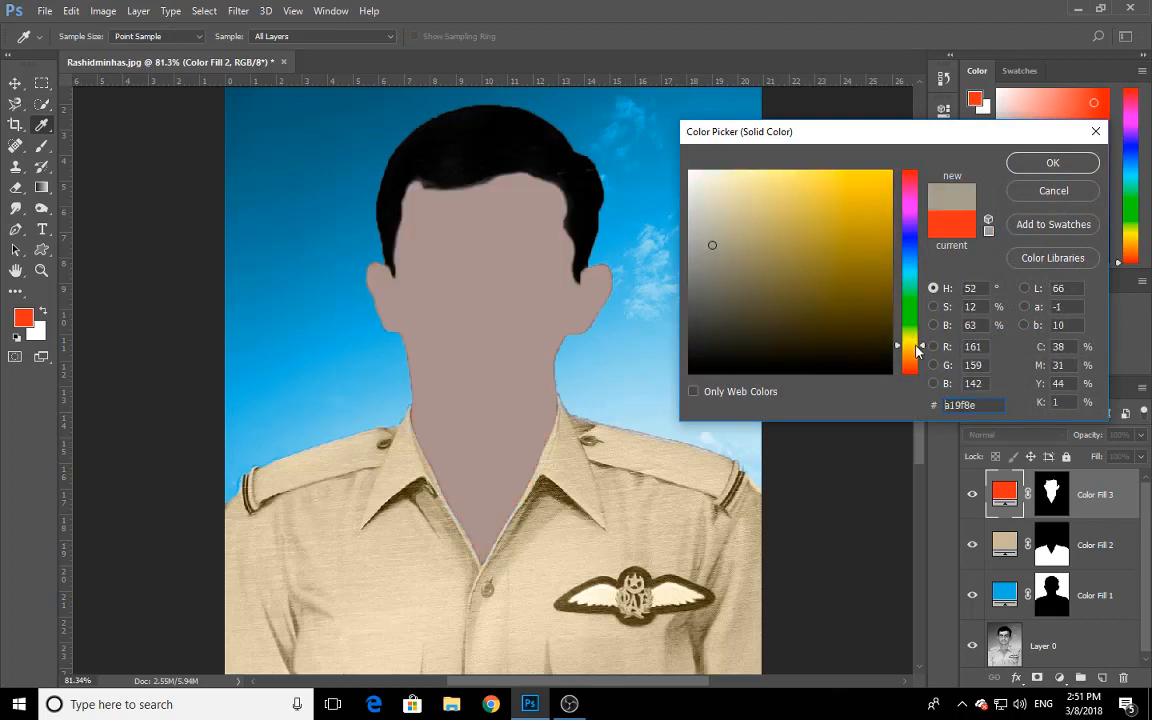
{"action": "mouse_move", "coordinate": [725, 266]}
{"action": "left_mouse_down"}
{"action": "mouse_move", "coordinate": [697, 245]}
{"action": "mouse_move", "coordinate": [693, 205]}
{"action": "left_mouse_up"}
{"action": "left_click_drag", "start_coordinate": [912, 346], "coordinate": [912, 356]}
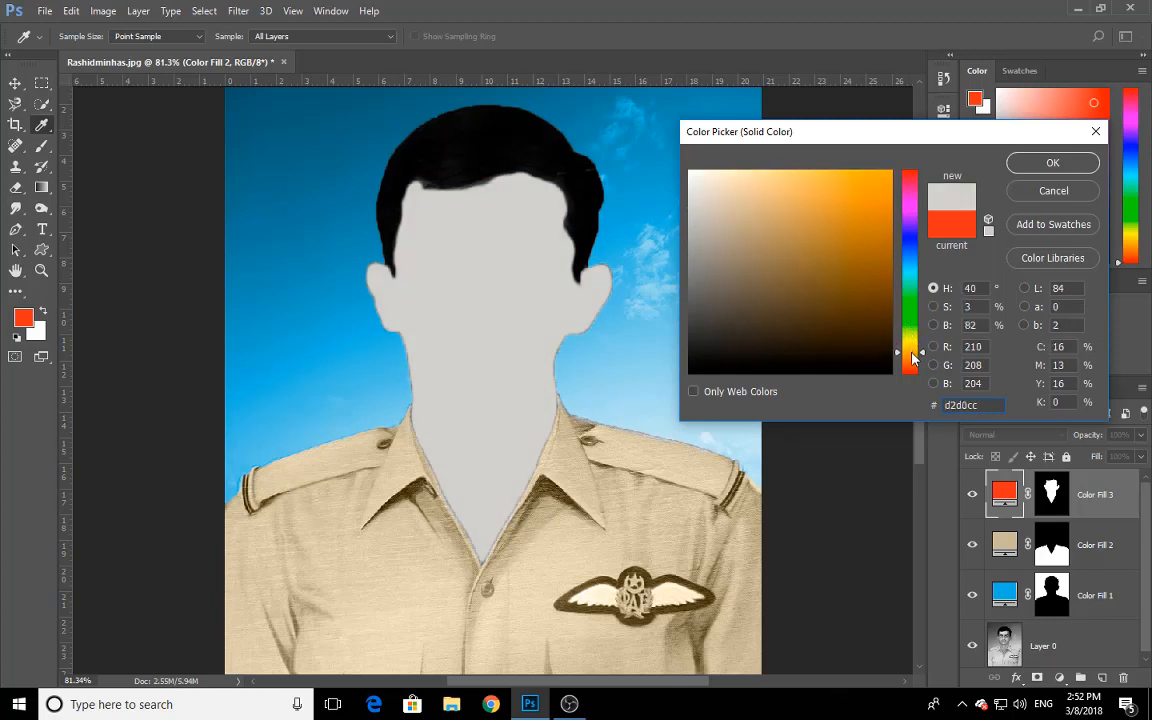
{"action": "left_click_drag", "start_coordinate": [690, 220], "coordinate": [690, 231]}
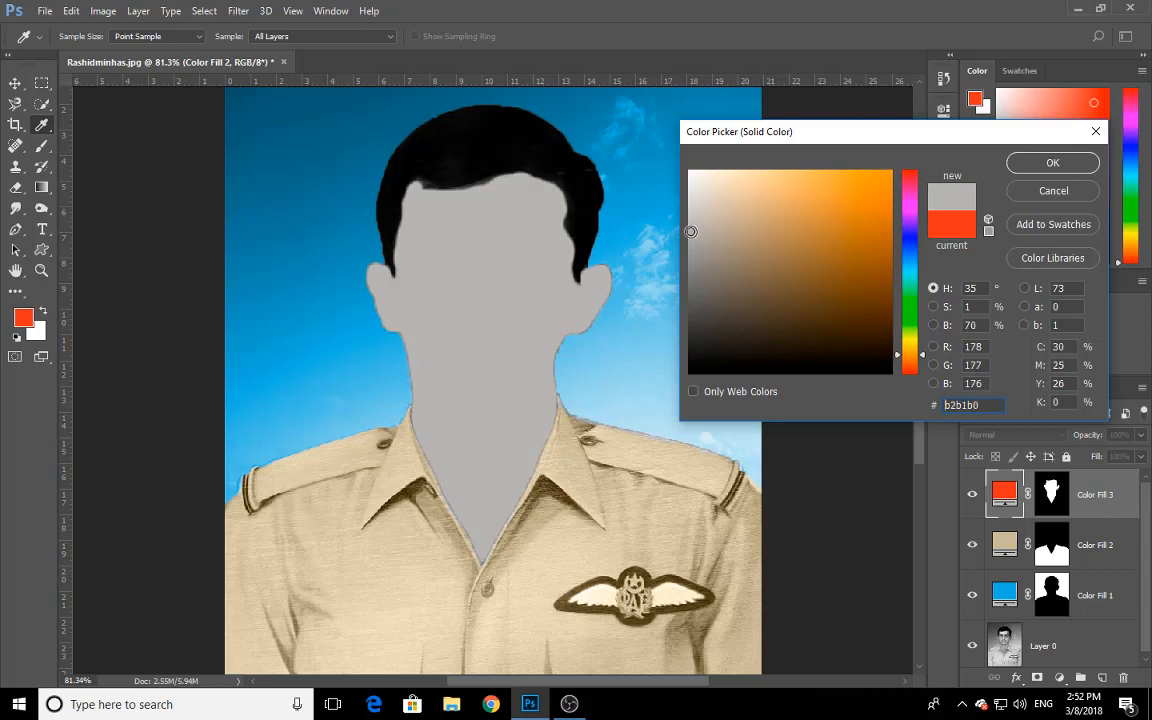
{"action": "left_click", "coordinate": [651, 491]}
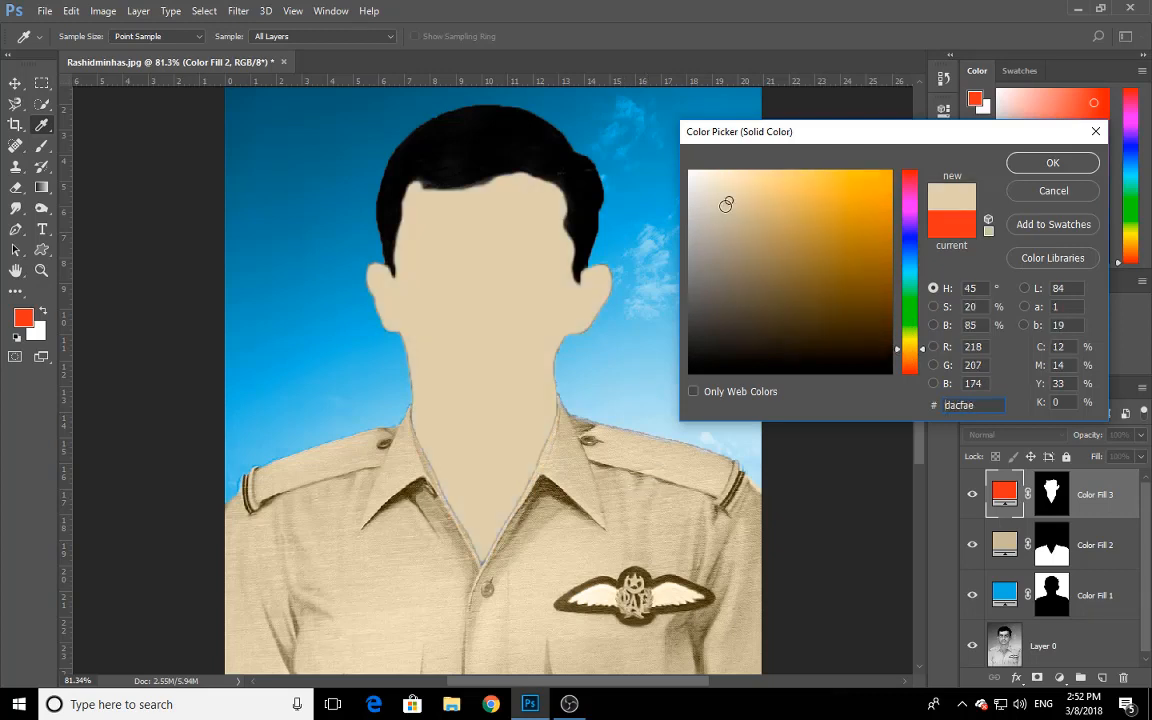
{"action": "left_click", "coordinate": [703, 223]}
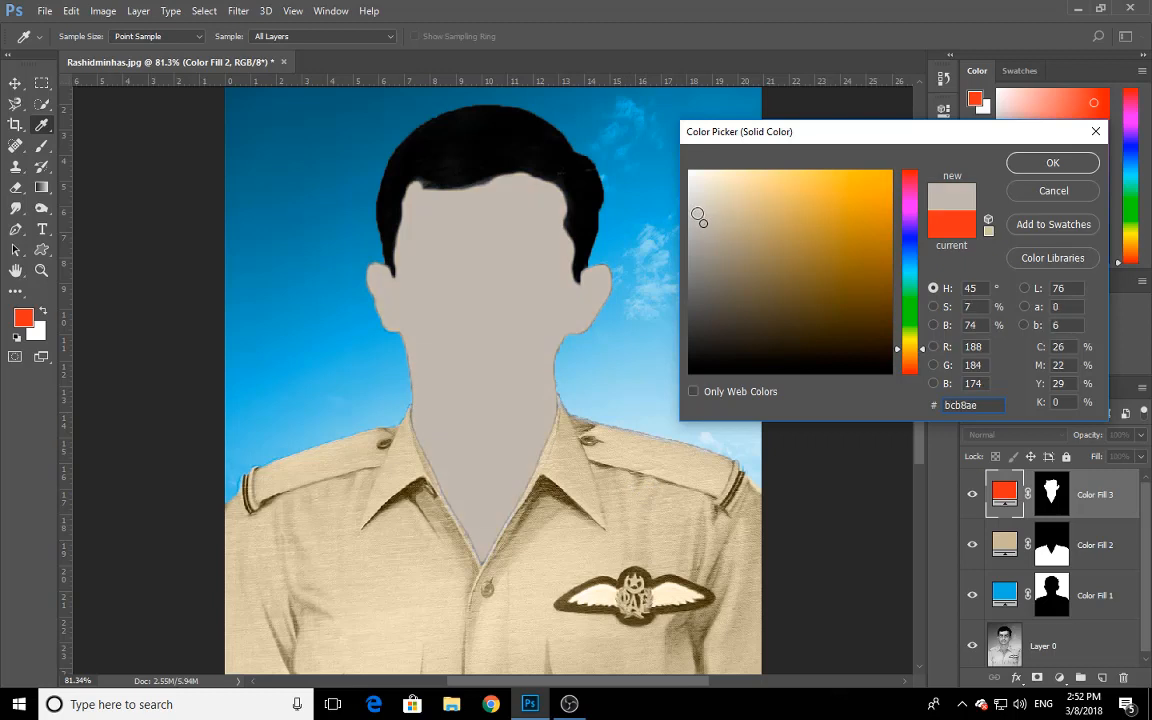
{"action": "left_click", "coordinate": [727, 192]}
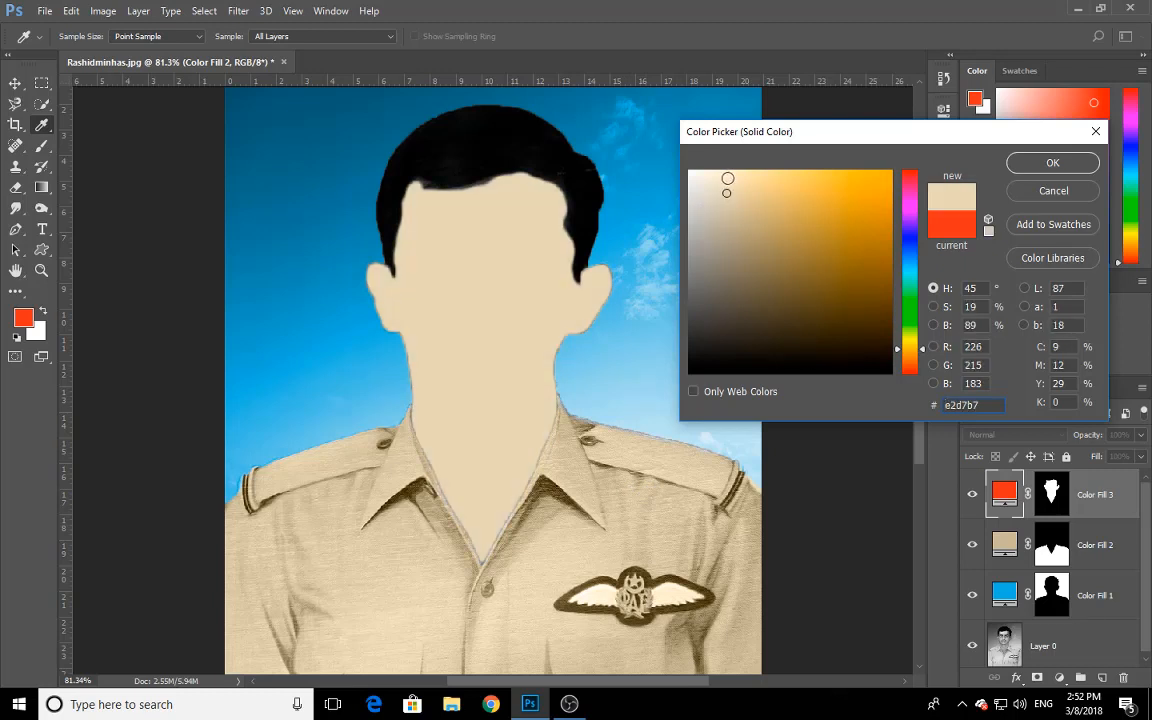
{"action": "left_click_drag", "start_coordinate": [727, 189], "coordinate": [728, 200]}
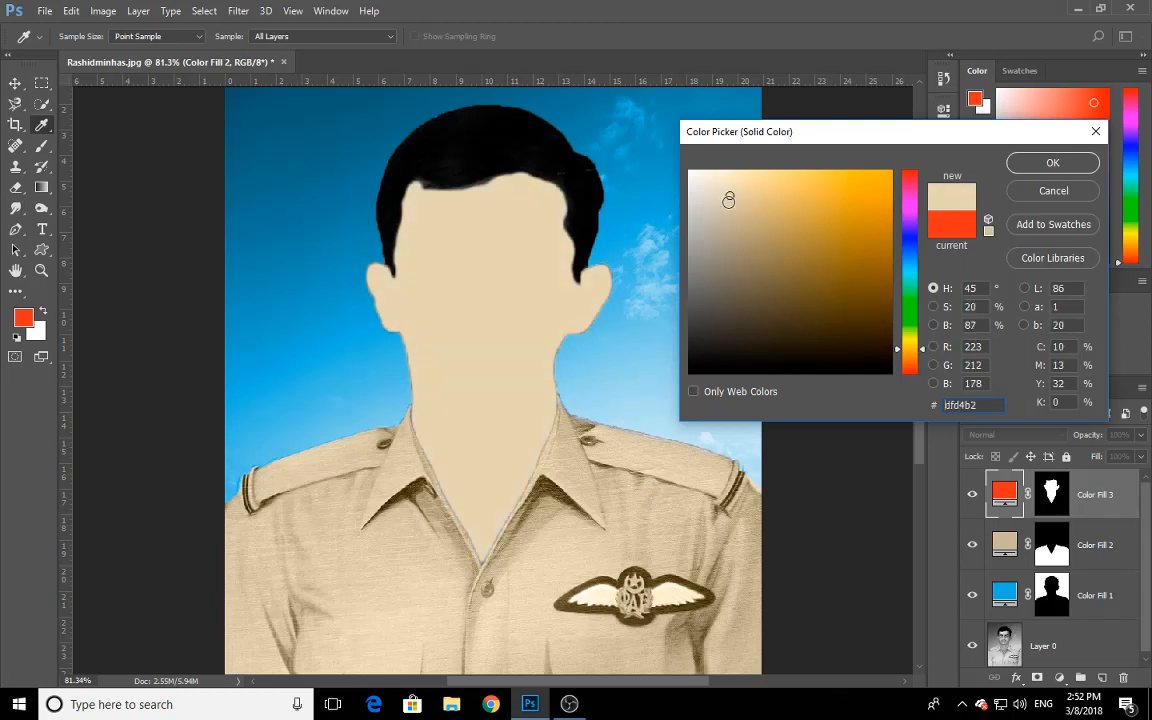
{"action": "left_click", "coordinate": [1053, 162]}
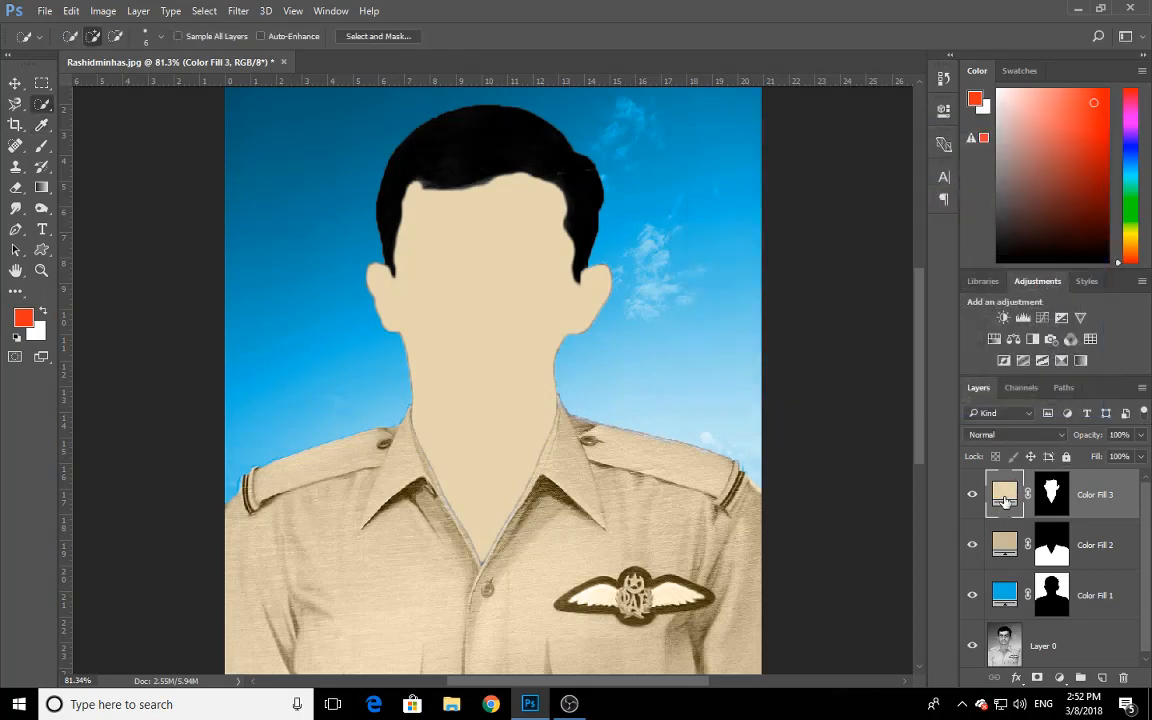
Set the skin fill layer's blend mode to Color and change its fill colour to the muted beige #d9d0b4
{"action": "left_click", "coordinate": [995, 434]}
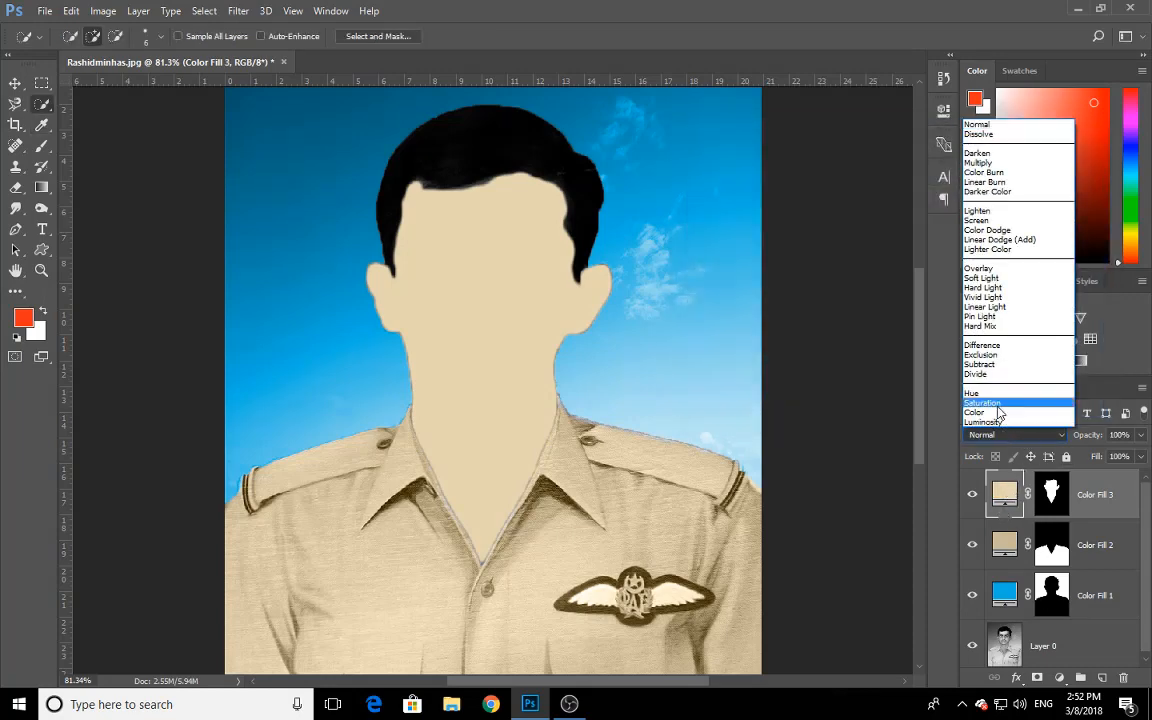
{"action": "left_click", "coordinate": [990, 412]}
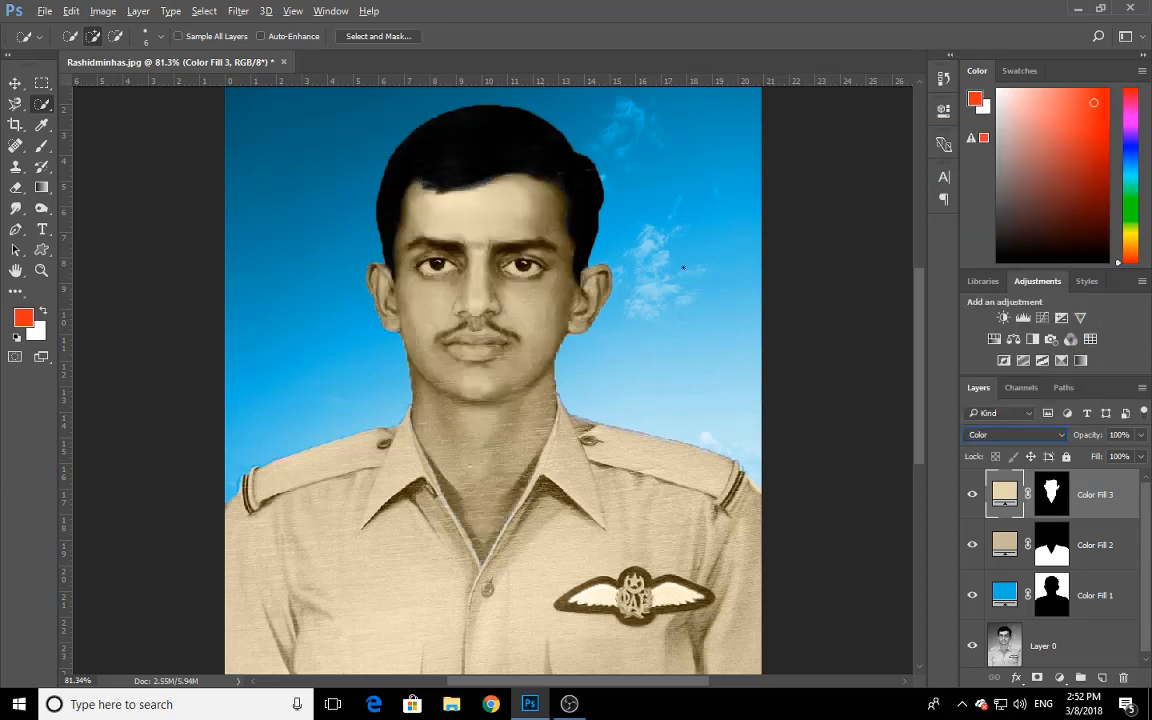
{"action": "double_click", "coordinate": [1021, 484]}
{"action": "mouse_move", "coordinate": [729, 197]}
{"action": "left_mouse_down"}
{"action": "mouse_move", "coordinate": [702, 211]}
{"action": "mouse_move", "coordinate": [715, 200]}
{"action": "mouse_move", "coordinate": [800, 216]}
{"action": "mouse_move", "coordinate": [712, 232]}
{"action": "mouse_move", "coordinate": [723, 199]}
{"action": "left_mouse_up"}
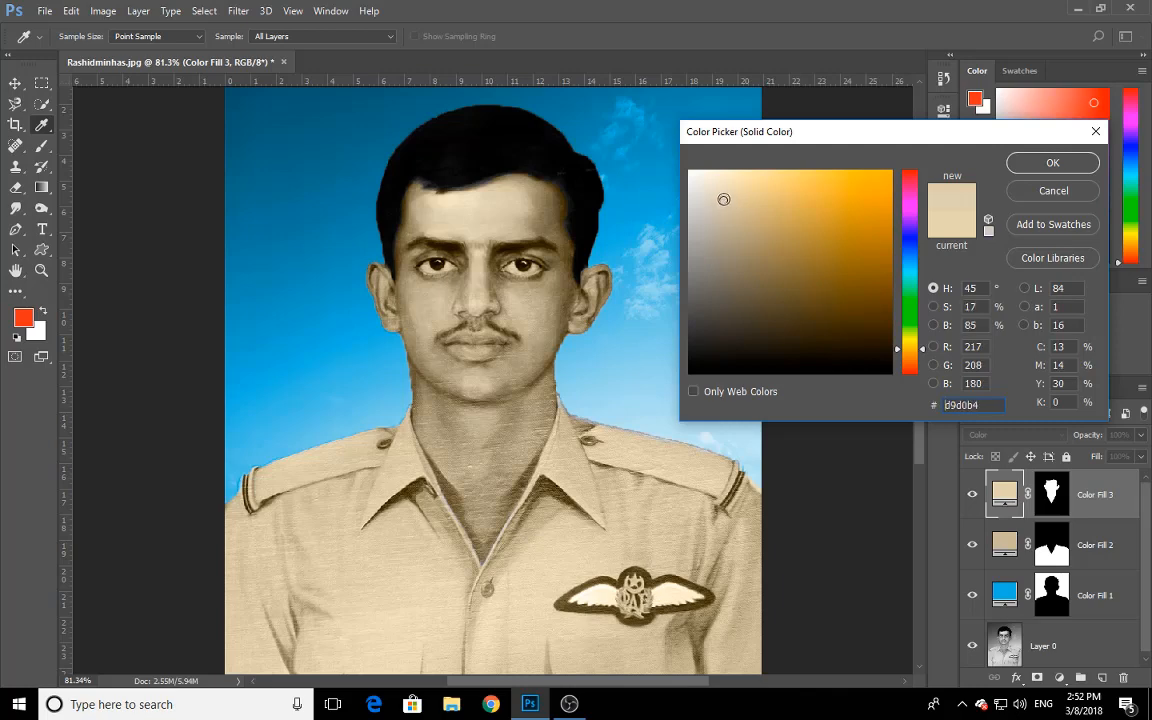
{"action": "left_click", "coordinate": [1040, 163]}
{"action": "key", "text": "w"}
Merge the three colour fill layers and the original portrait layer into one layer, then toggle its visibility to check the result
{"action": "scroll", "coordinate": [765, 245], "scroll_direction": "down", "scroll_amount": 3}
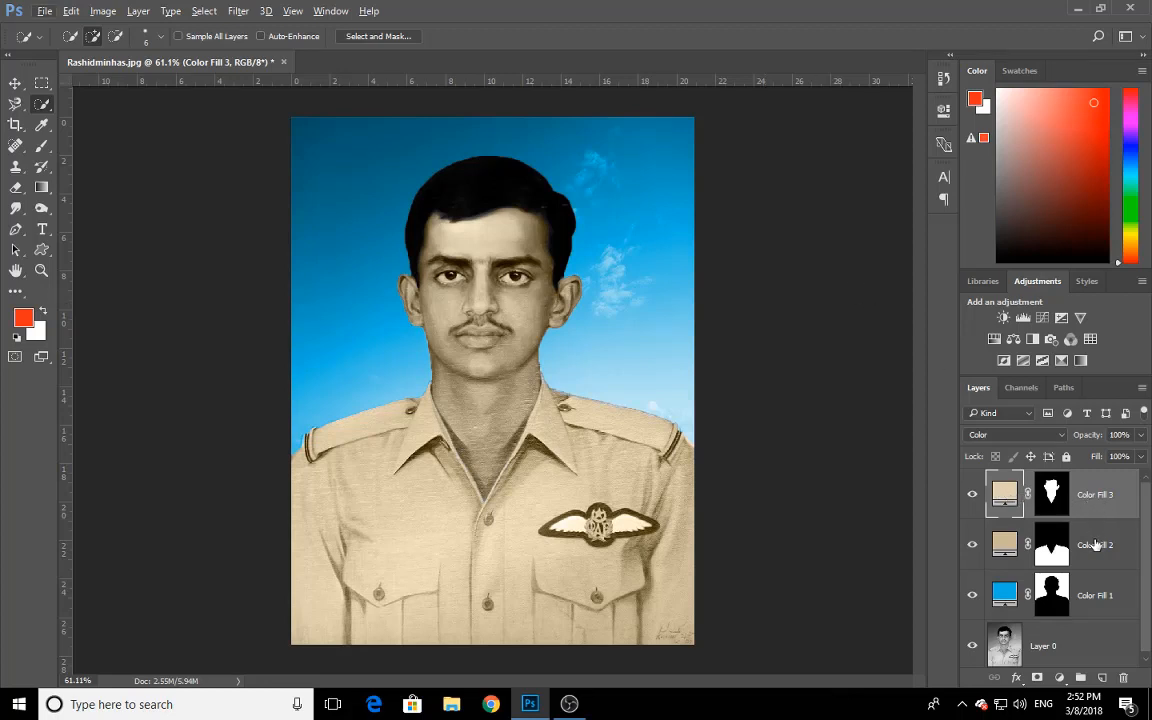
{"action": "left_click", "coordinate": [1100, 597], "text": "shift"}
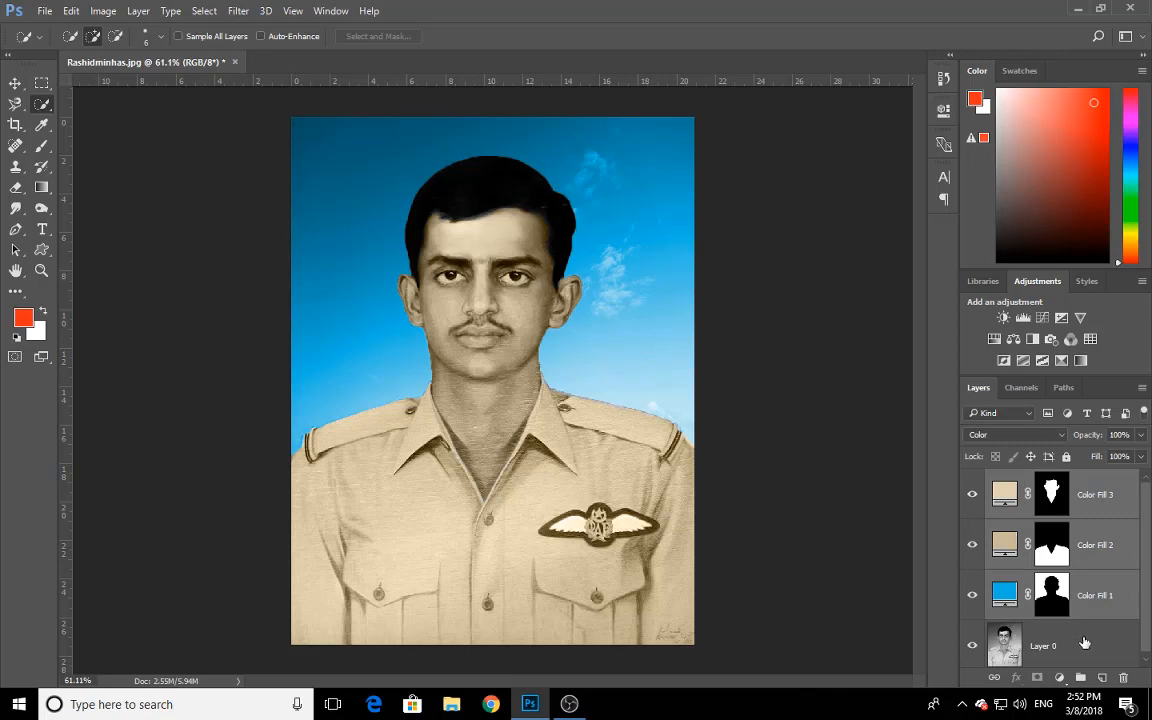
{"action": "left_click", "coordinate": [1089, 632], "text": "shift"}
{"action": "key", "text": "ctrl+e"}
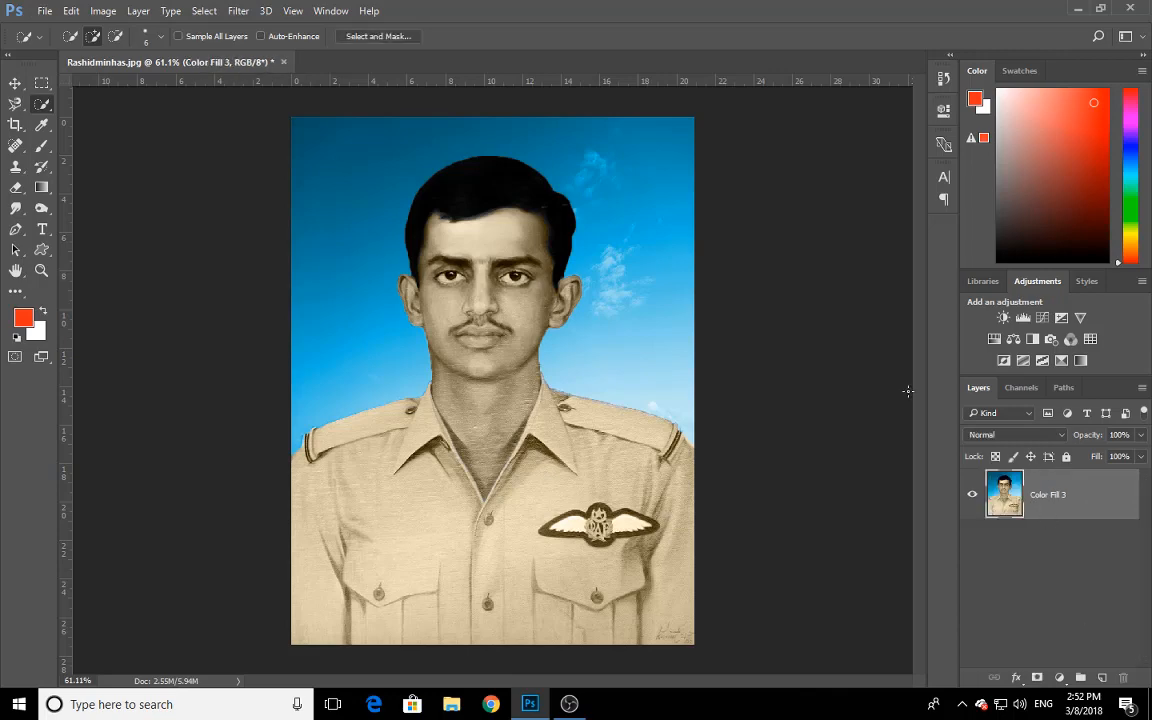
{"action": "left_click", "coordinate": [973, 495]}
{"action": "left_click", "coordinate": [974, 497]}
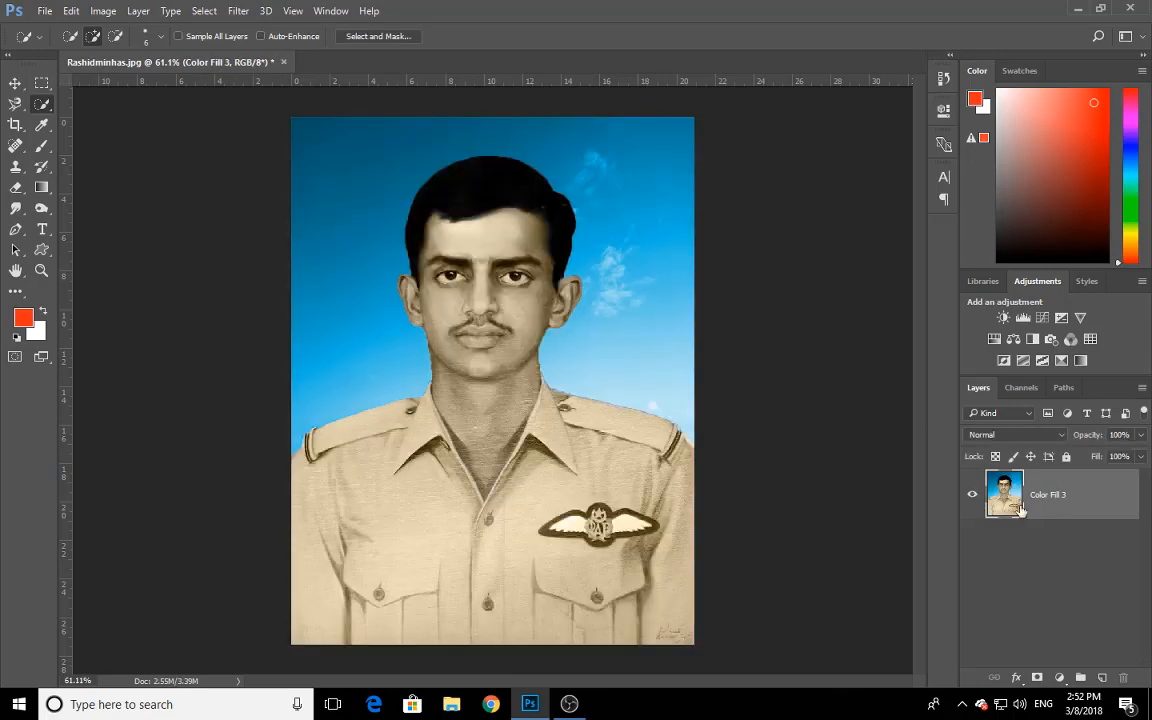